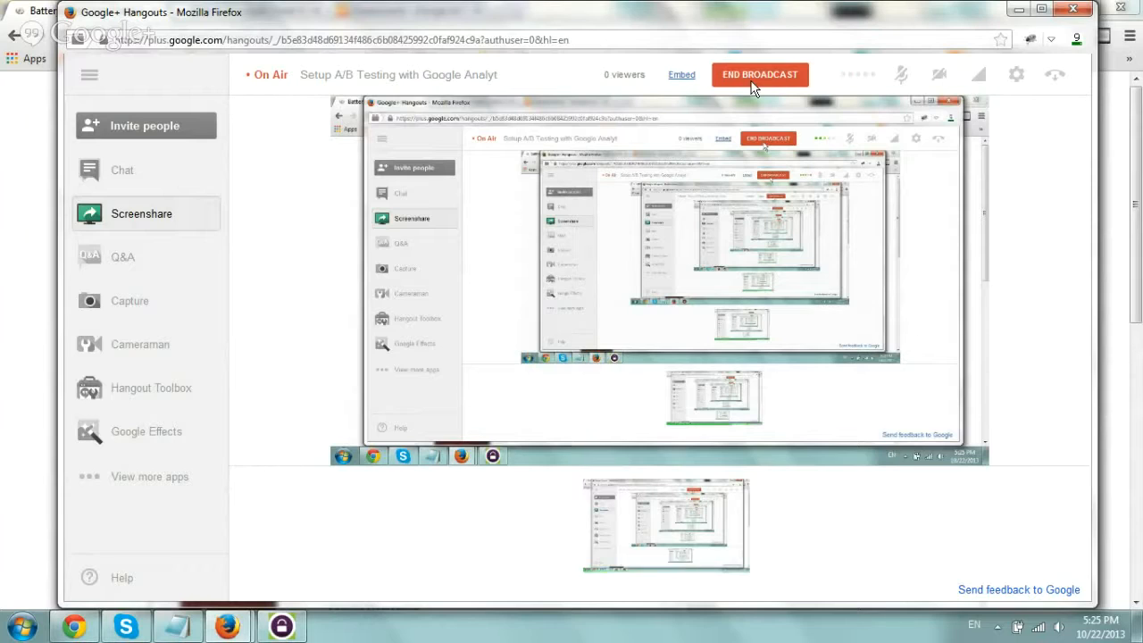
# Compare the original battery_price_list.php page with the battery_price.php variation that has the larger Start here button.
pyautogui.click(13, 489)
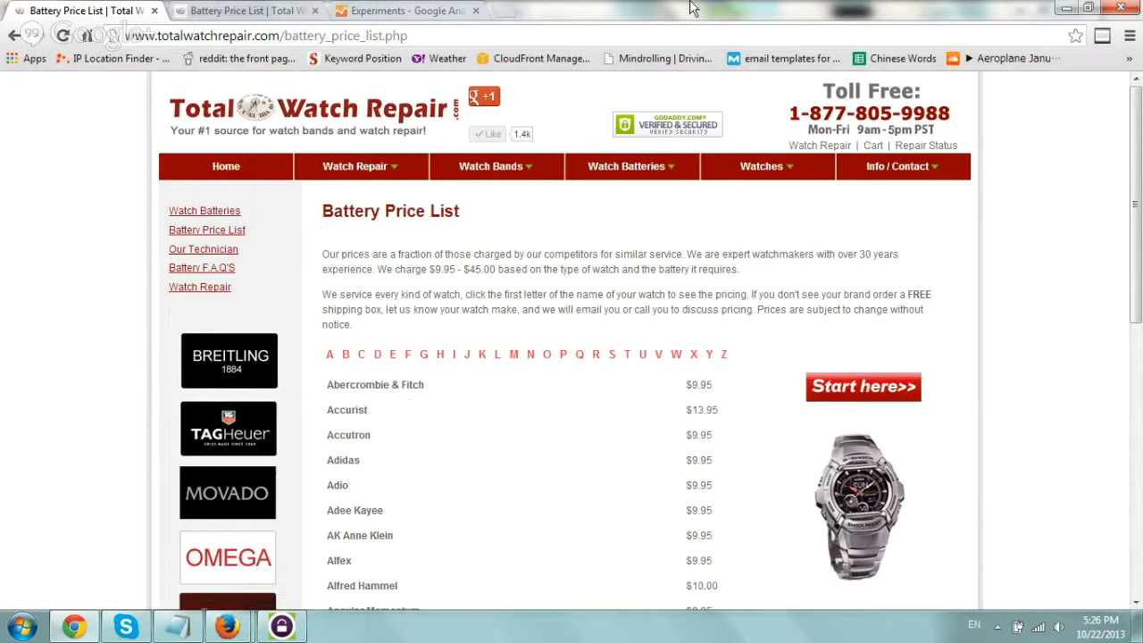
pyautogui.moveTo(322, 211); pyautogui.dragTo(482, 209)
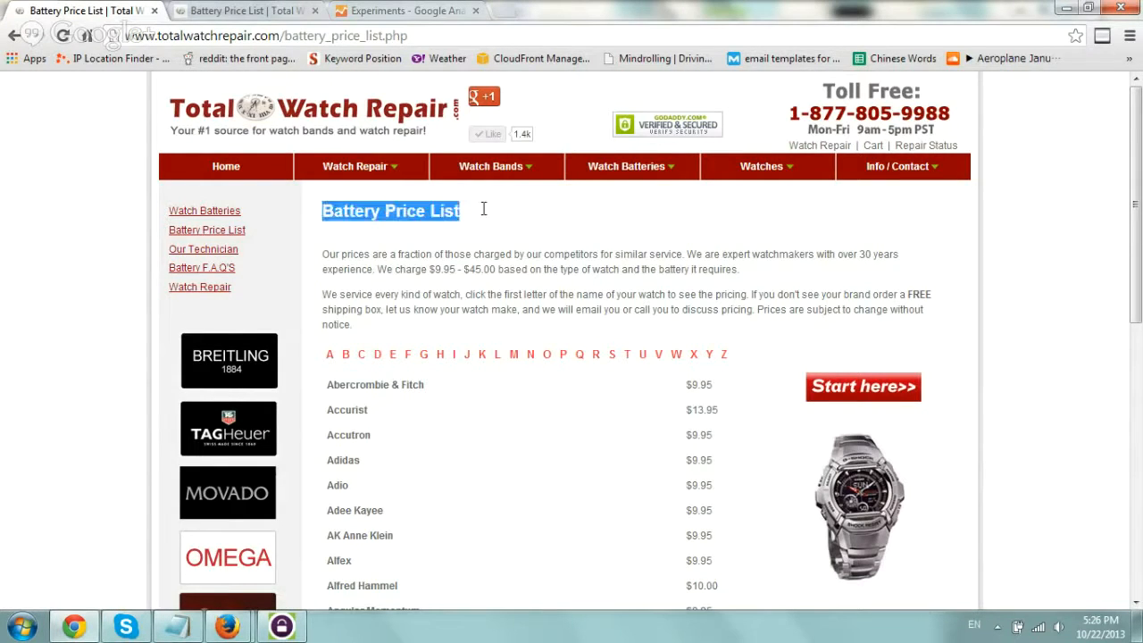
pyautogui.click(488, 206)
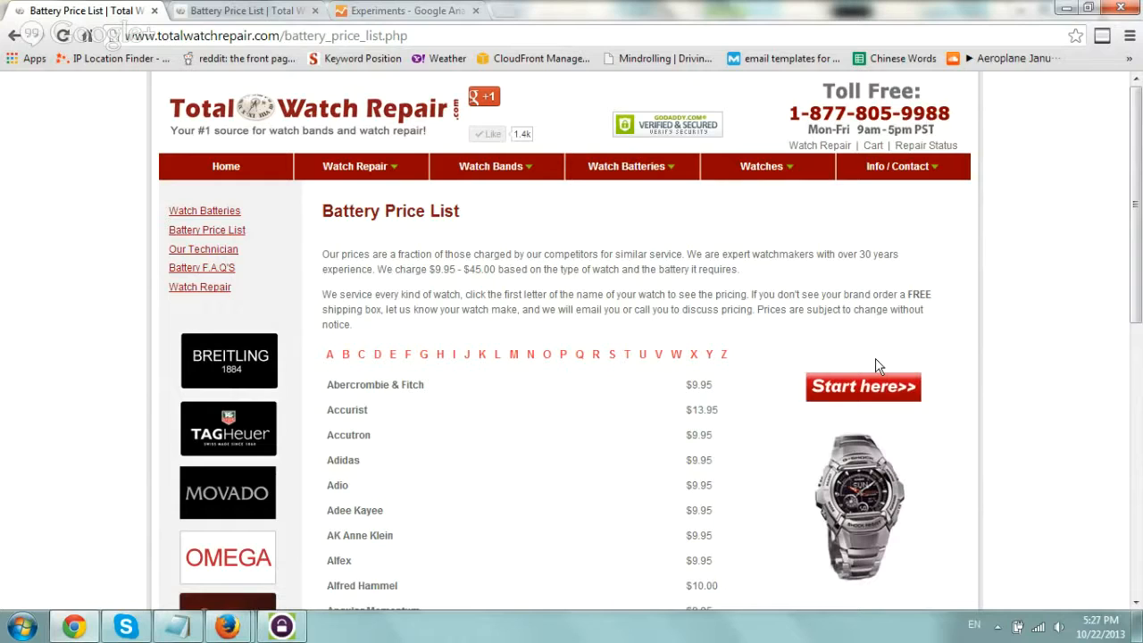
pyautogui.click(264, 11)
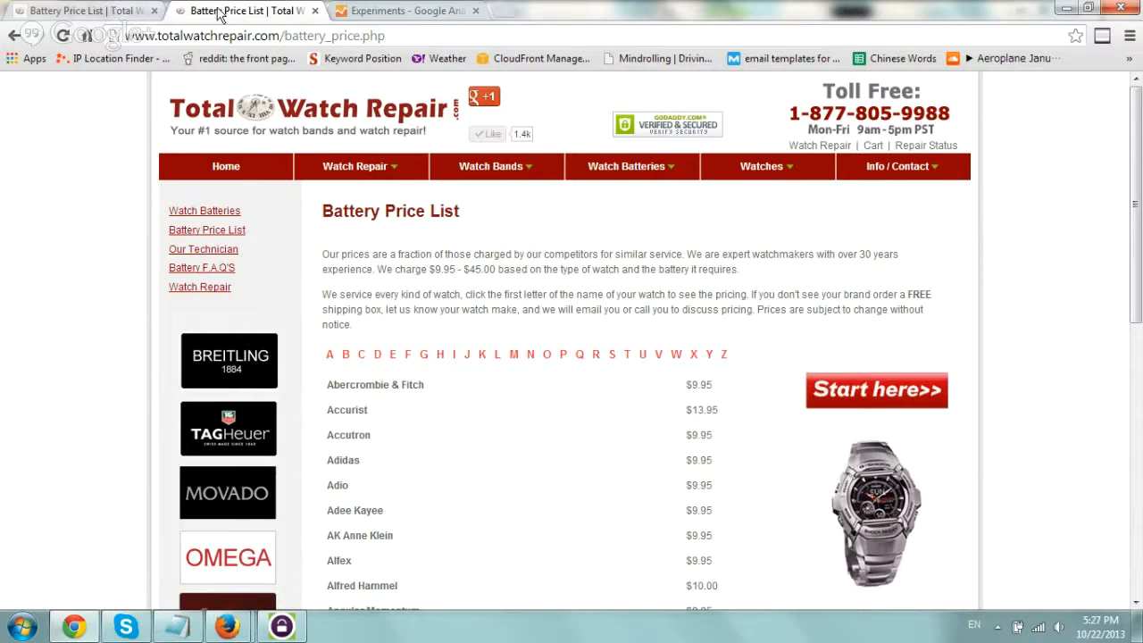
pyautogui.click(81, 11)
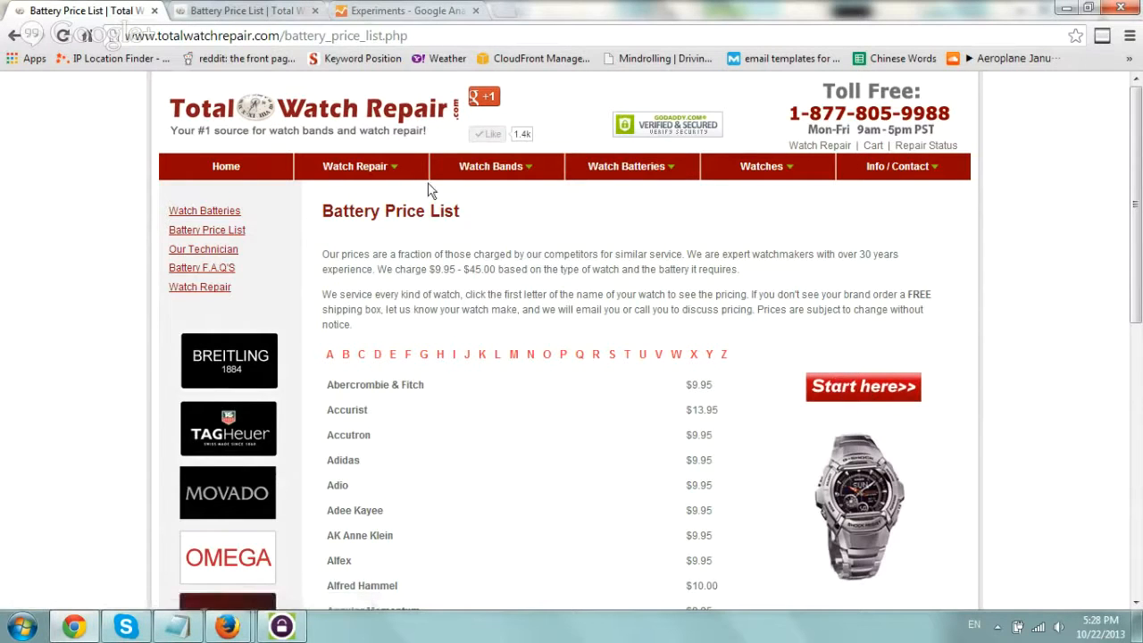
# Open the Total Watch Repair home page in a new tab and view its page source.
pyautogui.rightClick(243, 161)
pyautogui.click(263, 174)
pyautogui.click(277, 10)
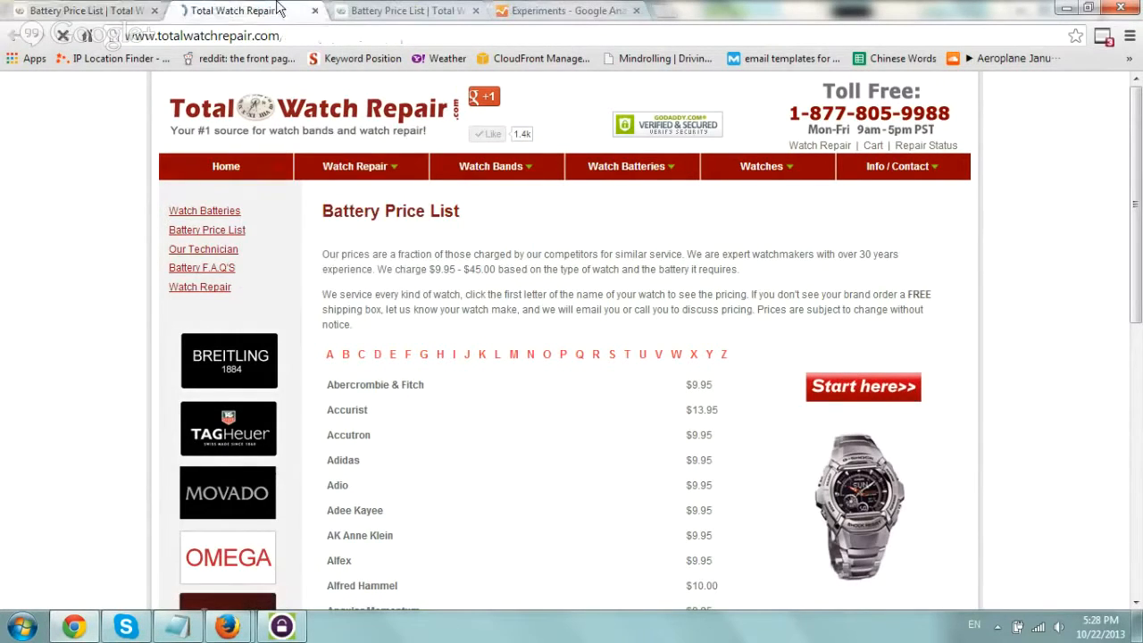
pyautogui.rightClick(88, 190)
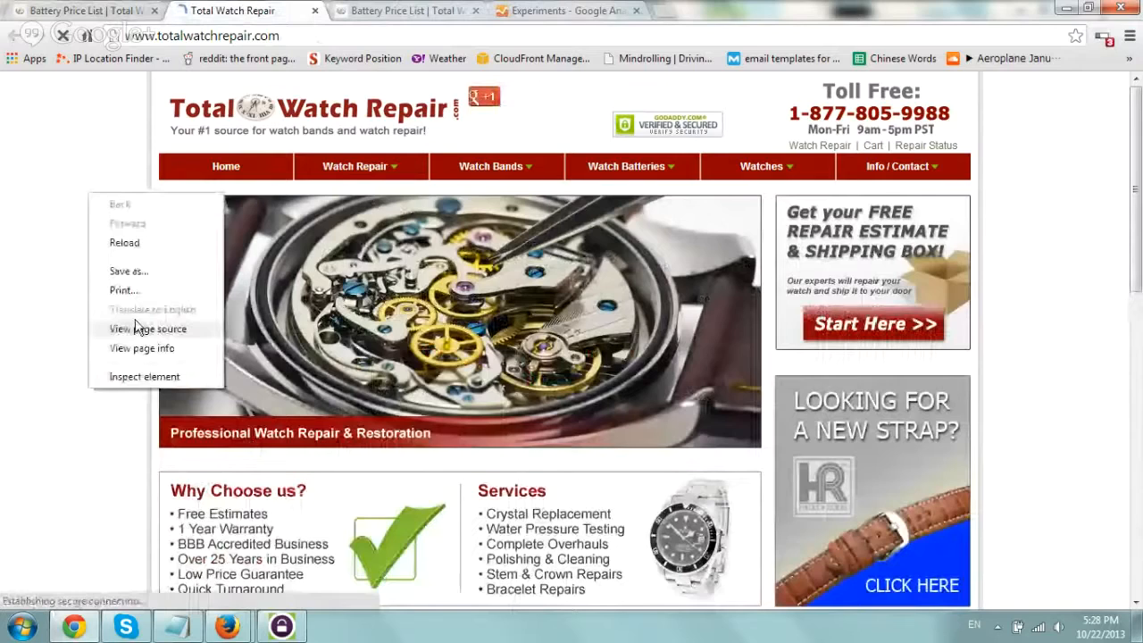
pyautogui.click(139, 328)
# Find "event" in the source, copy the estimate link's onClick _trackEvent attribute, and return to the battery price list page.
pyautogui.hotkey('ctrl', 'f')
pyautogui.write('e')
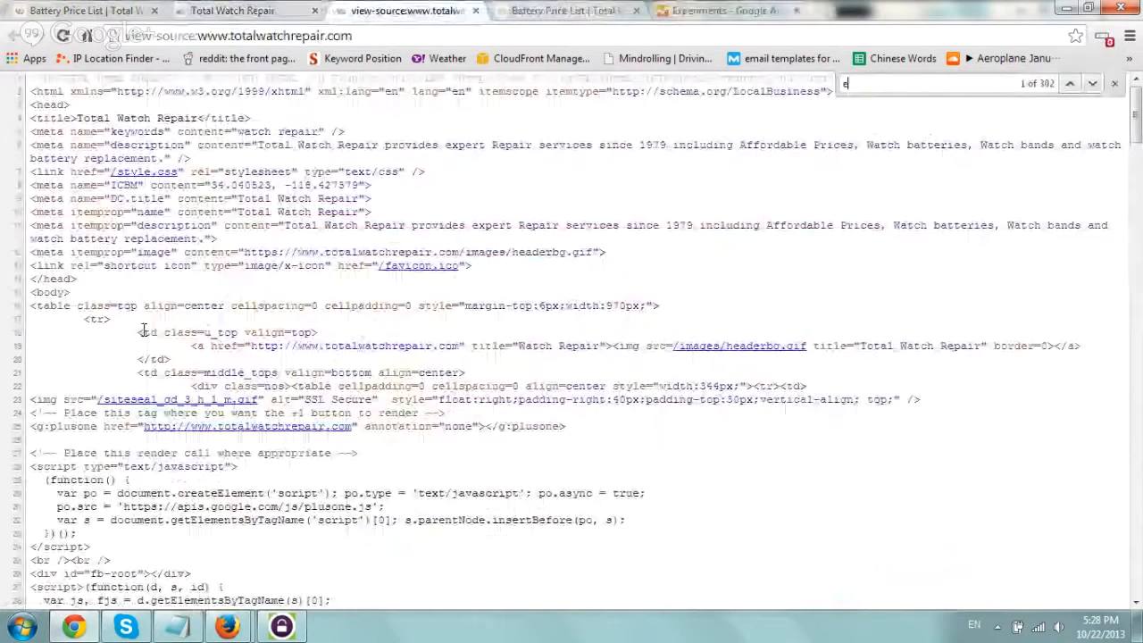
pyautogui.write('vent')
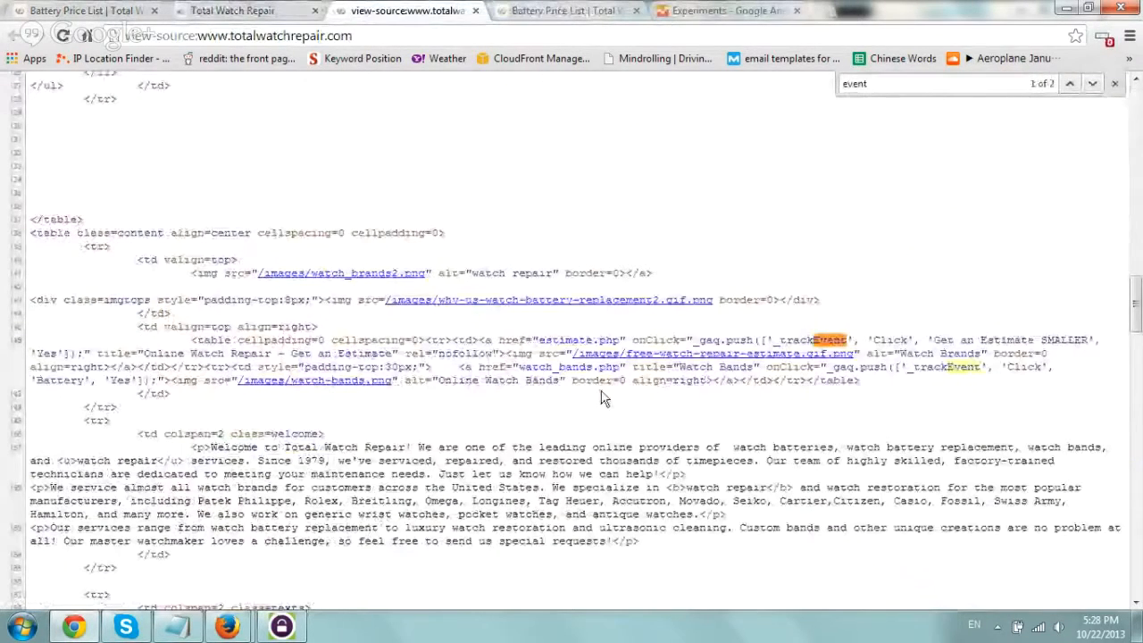
pyautogui.moveTo(632, 341); pyautogui.dragTo(90, 351)
pyautogui.hotkey('ctrl', 'c')
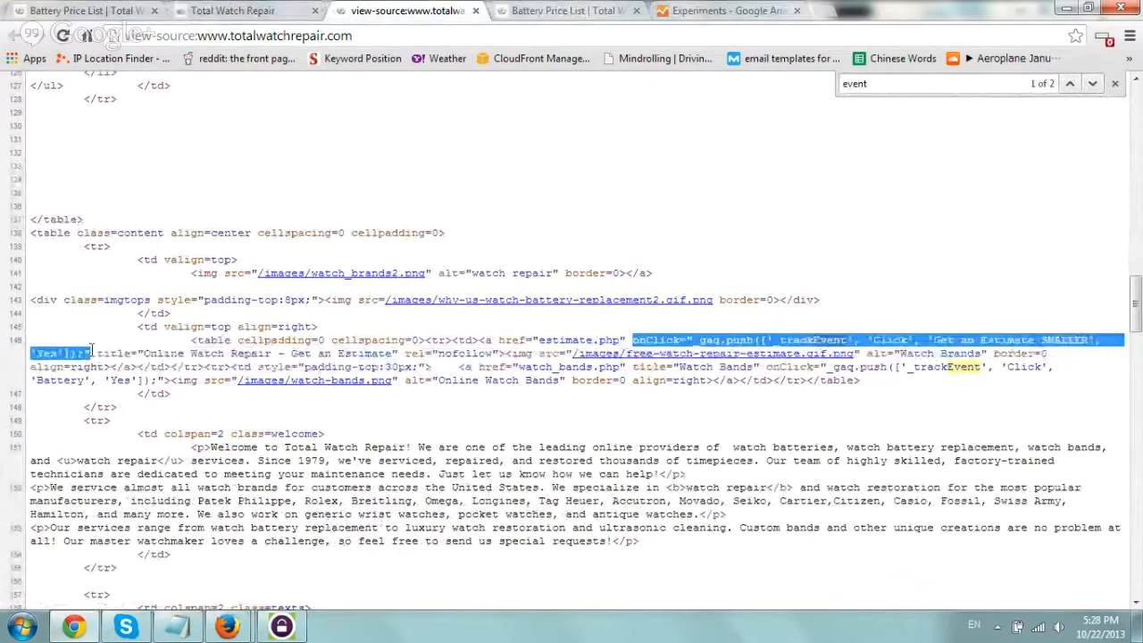
pyautogui.click(475, 11)
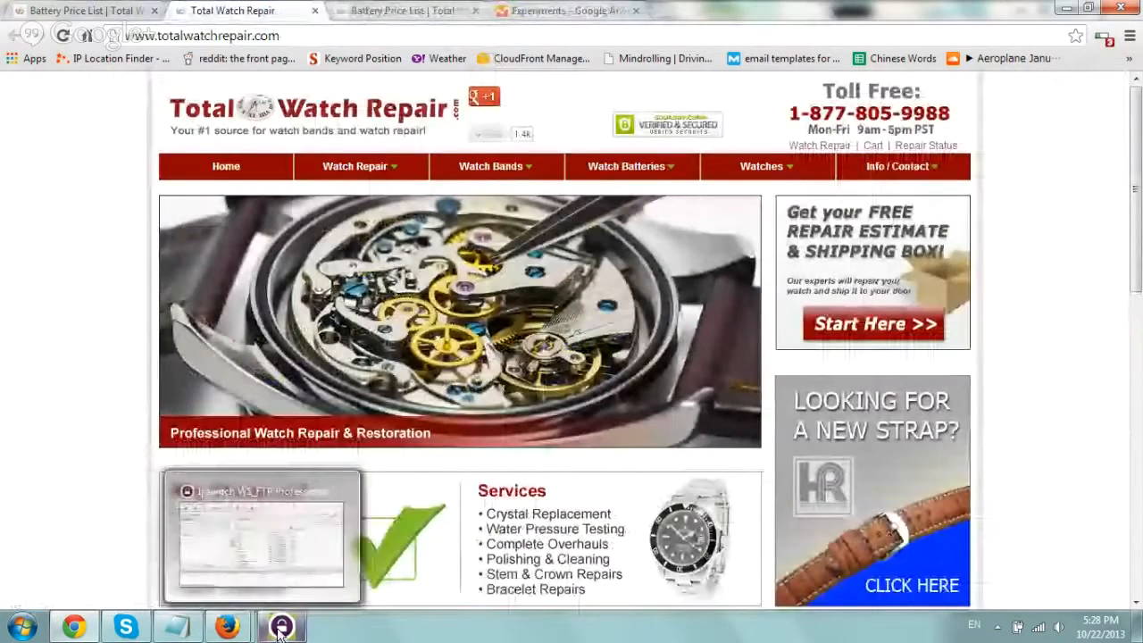
pyautogui.click(107, 11)
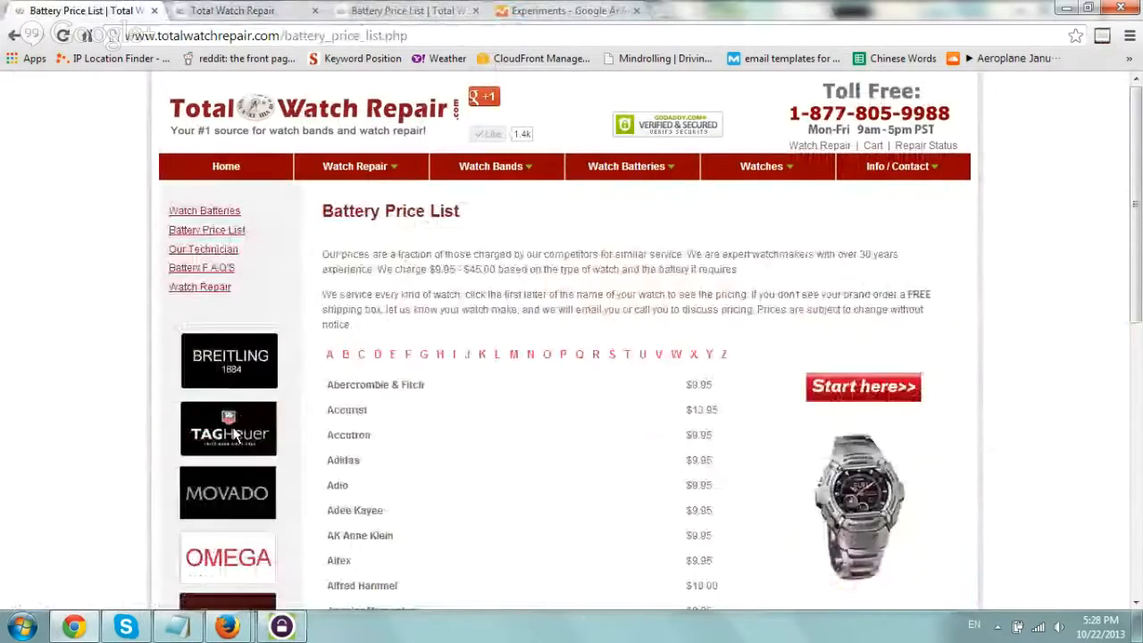
# Switch to WS_FTP Professional and open battery_price_list.php from /public_html for editing in a maximized Notepad window.
pyautogui.click(279, 626)
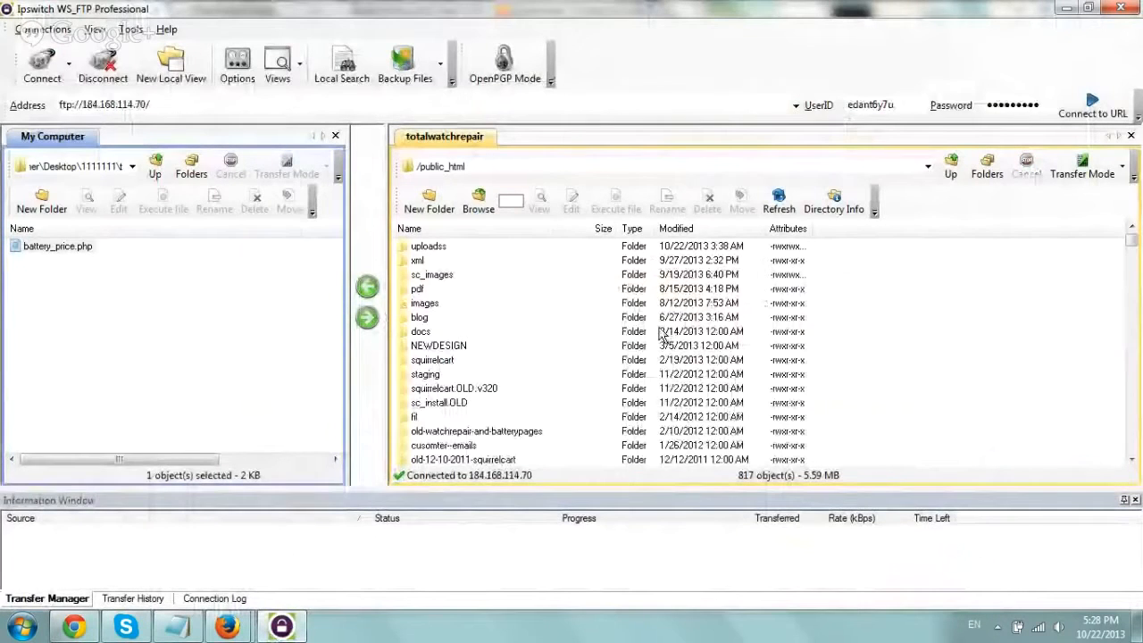
pyautogui.scroll(-2, 665, 335)
pyautogui.press('b')
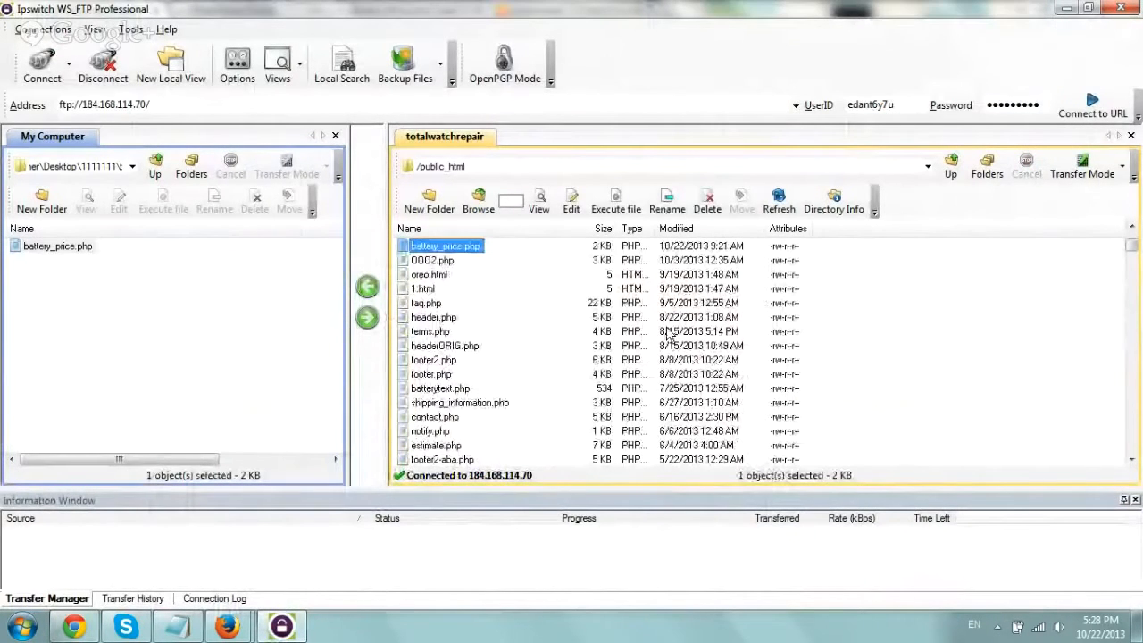
pyautogui.press('b')
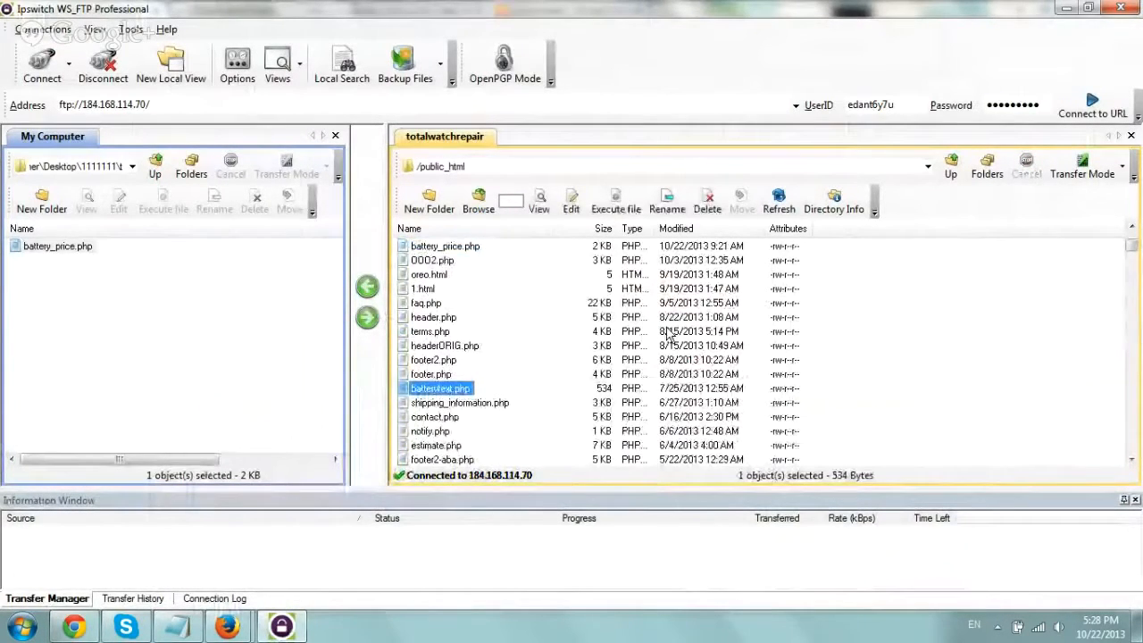
pyautogui.click(523, 229)
pyautogui.write('bat')
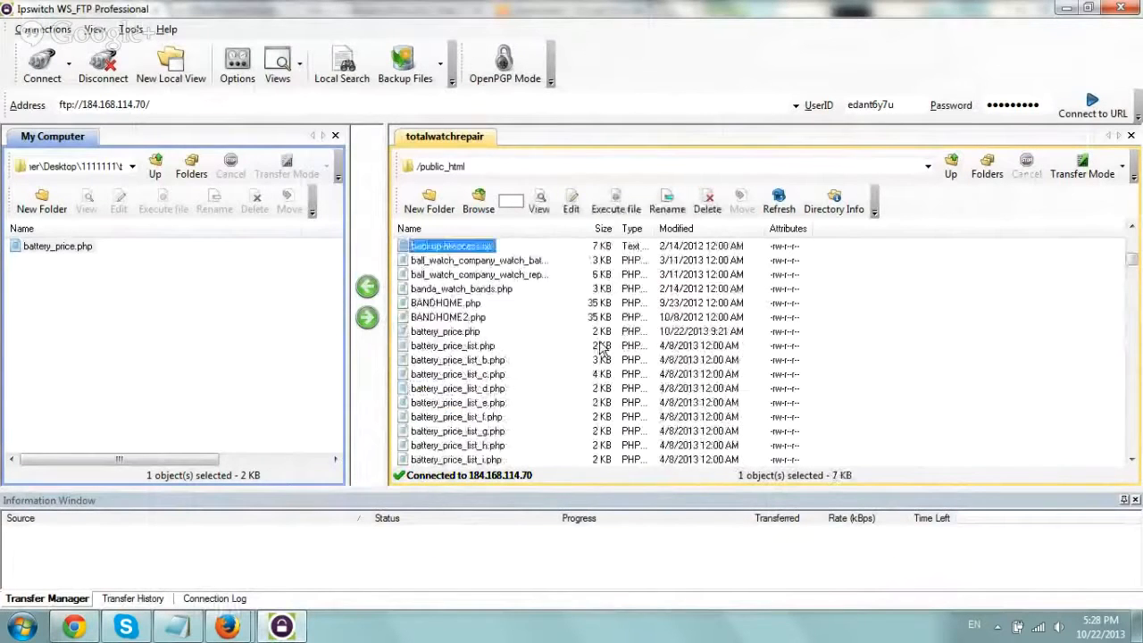
pyautogui.click(531, 348)
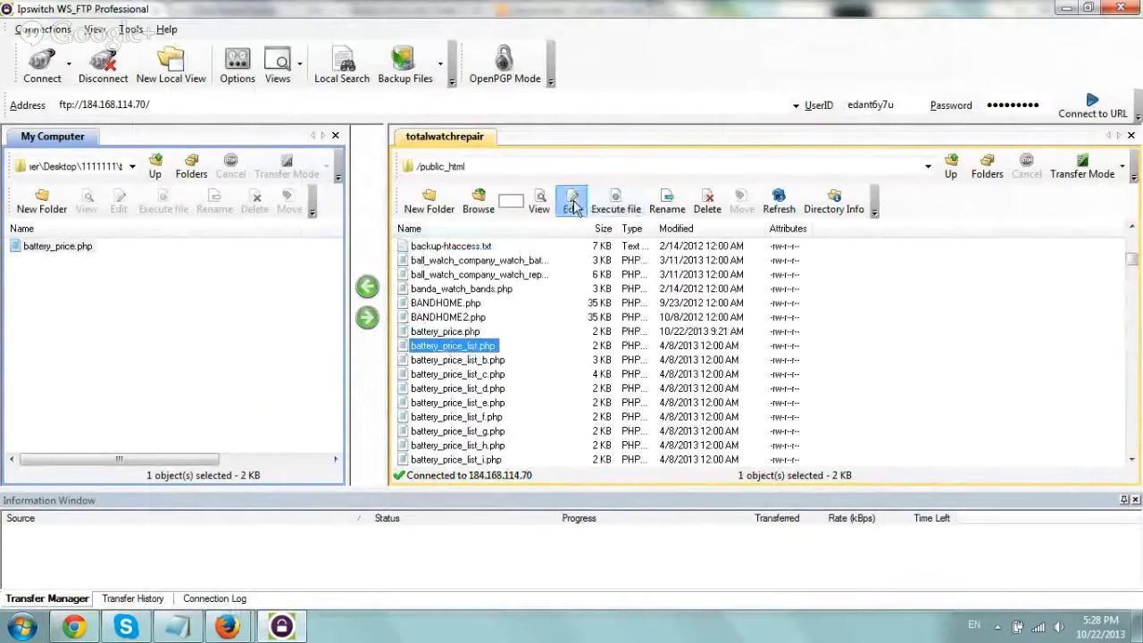
pyautogui.click(539, 200)
pyautogui.doubleClick(664, 234)
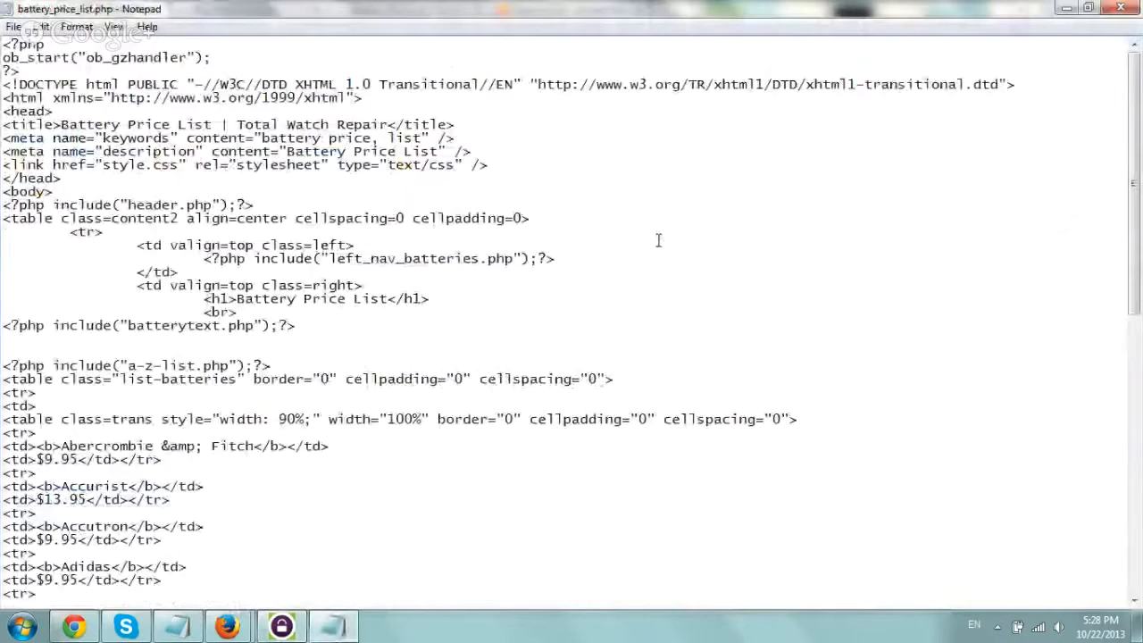
# Locate the start_here.gif image code near the end of battery_price_list.php and match it to the Start here button on the live page.
pyautogui.scroll(-5, 596, 364)
pyautogui.scroll(-10, 596, 364)
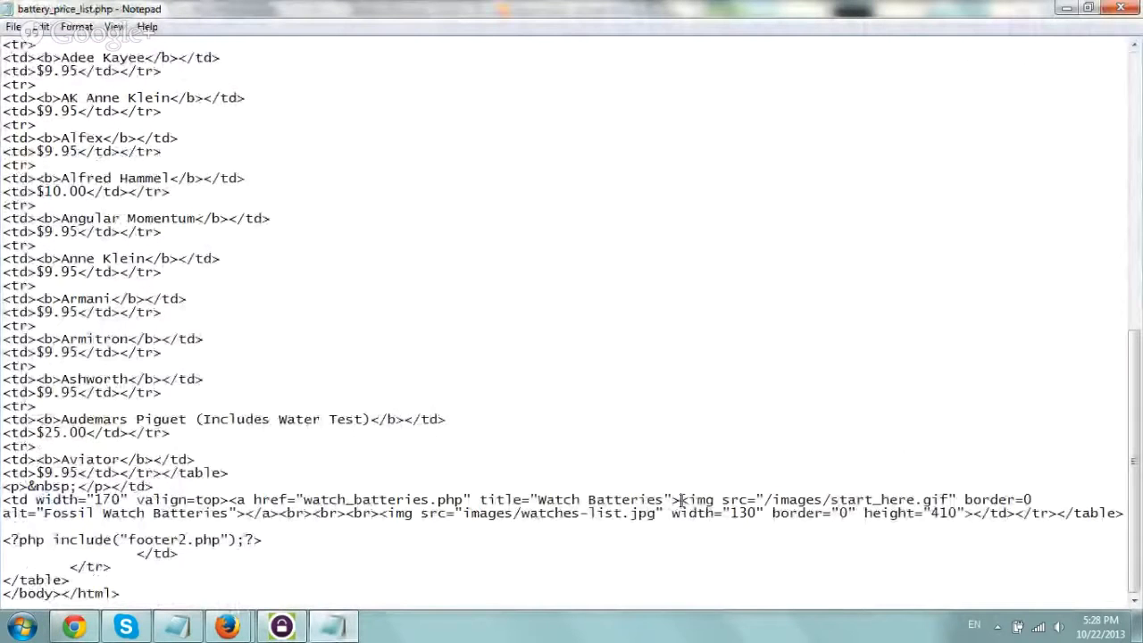
pyautogui.moveTo(681, 500); pyautogui.dragTo(246, 515)
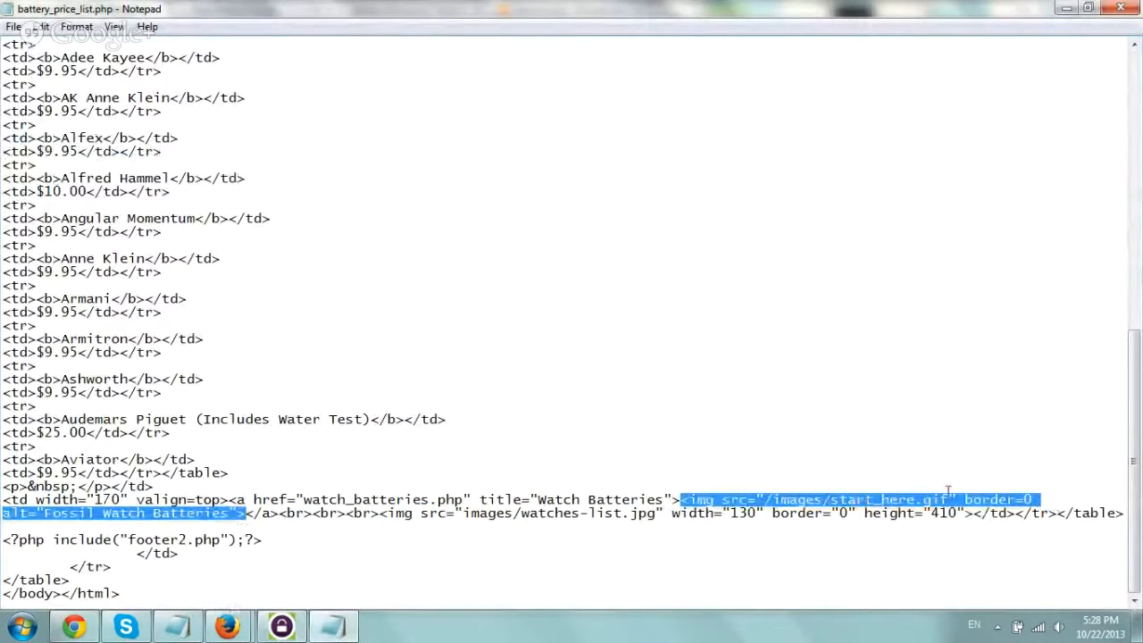
pyautogui.click(73, 626)
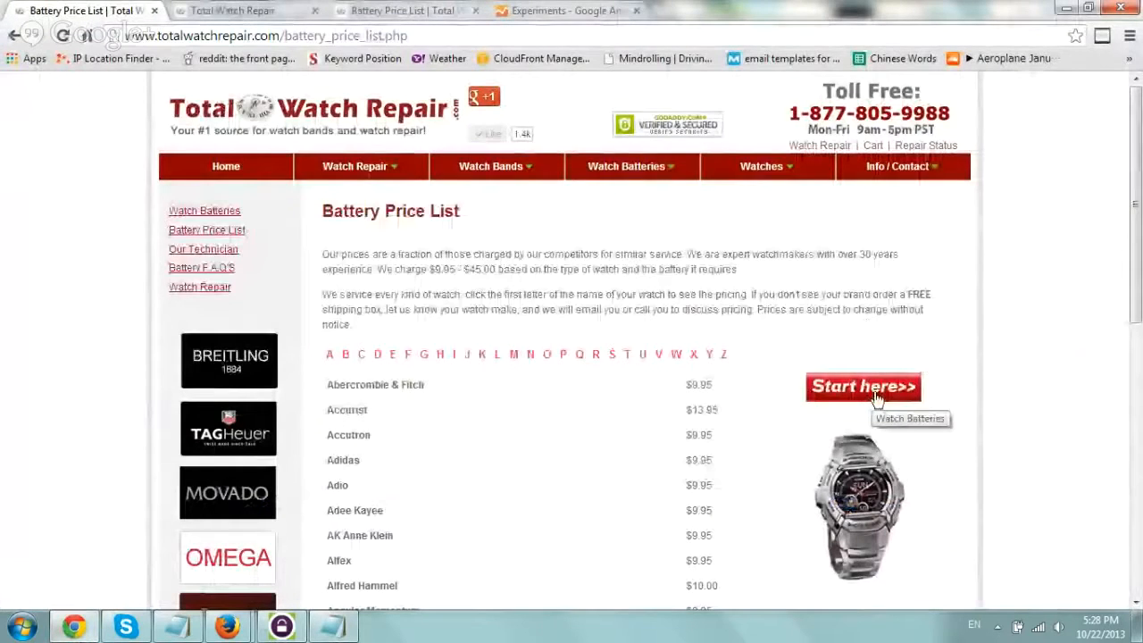
pyautogui.click(344, 628)
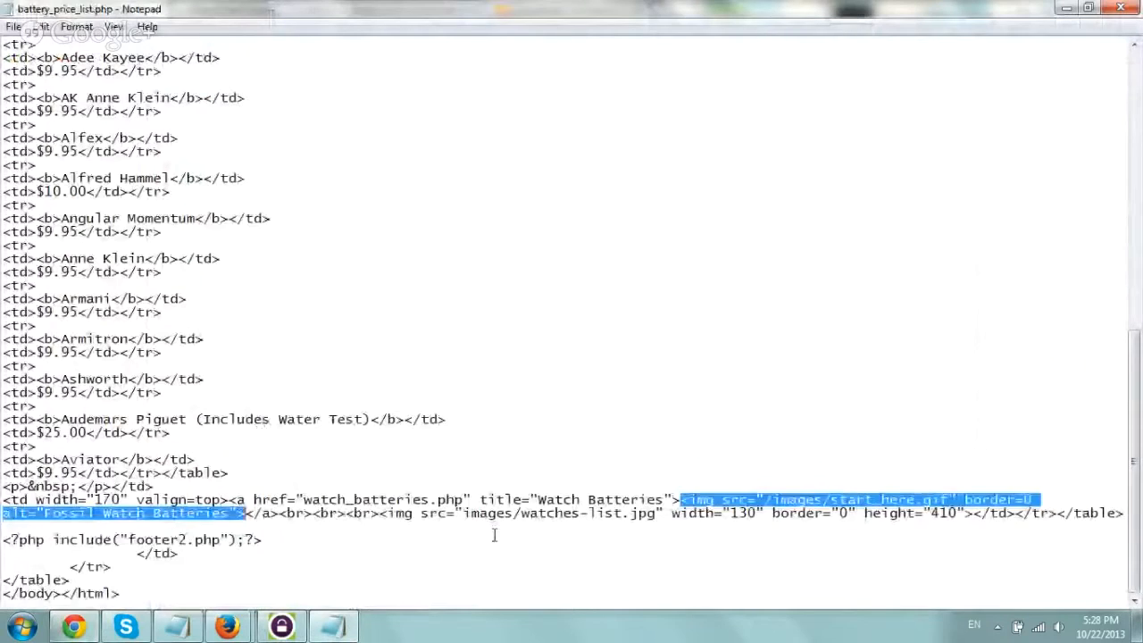
# Paste the copied onClick tracking attribute into the watch_batteries.php link, right after its title attribute.
pyautogui.click(551, 484)
pyautogui.moveTo(230, 500); pyautogui.dragTo(583, 503)
pyautogui.doubleClick(674, 498)
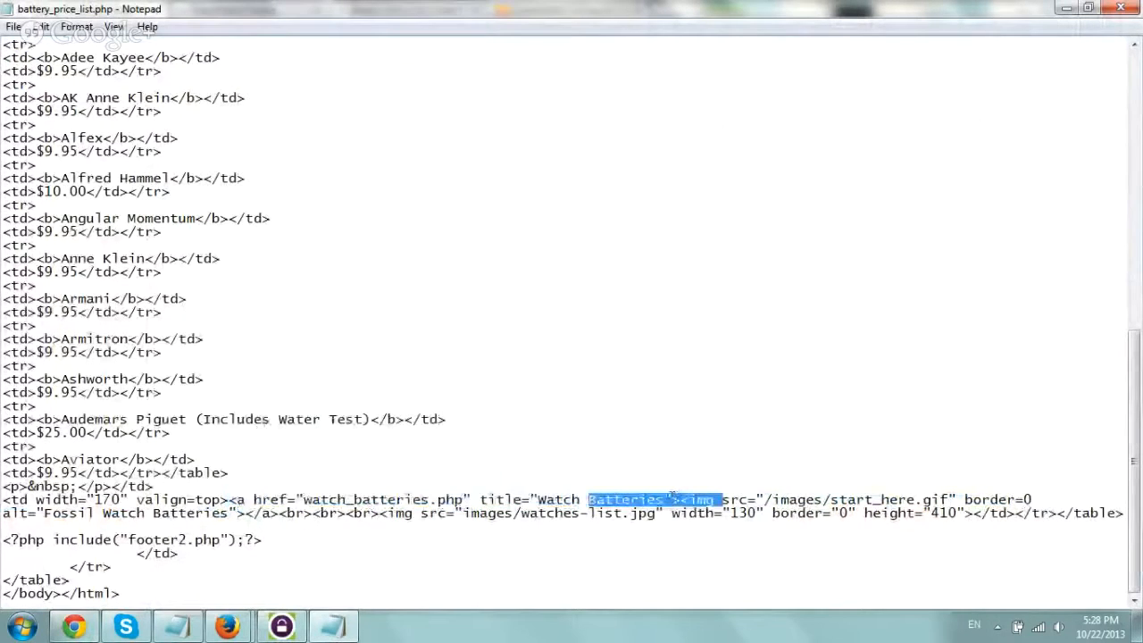
pyautogui.click(674, 498)
pyautogui.hotkey('ctrl', 'v')
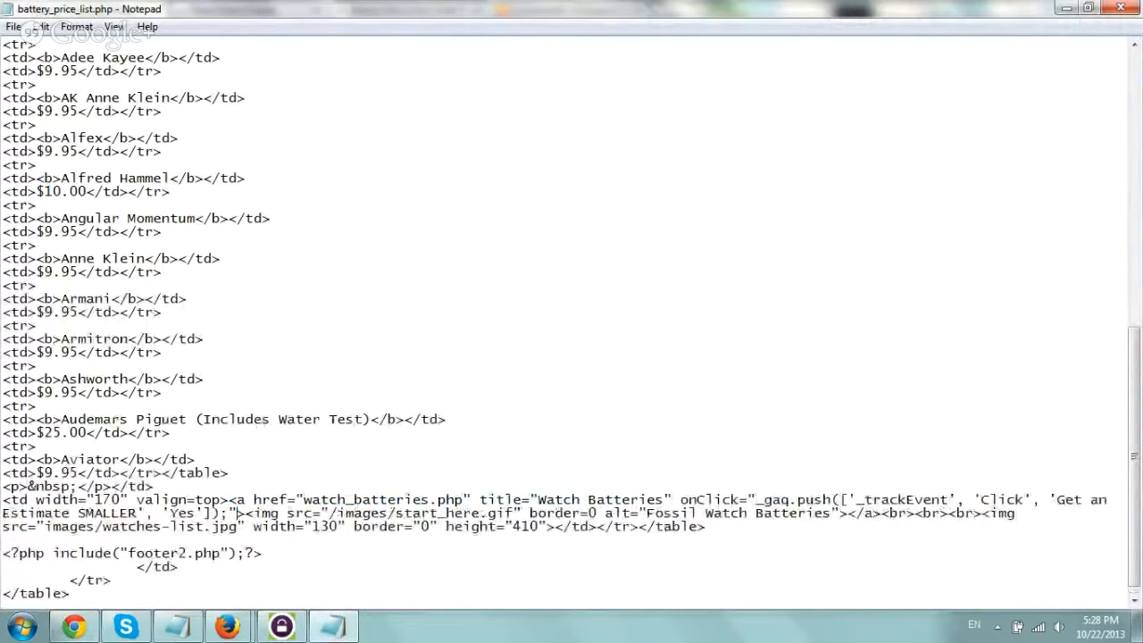
# Replace the event label in the pasted tracking code with "Start Here Battery".
pyautogui.doubleClick(689, 500)
pyautogui.click(760, 500)
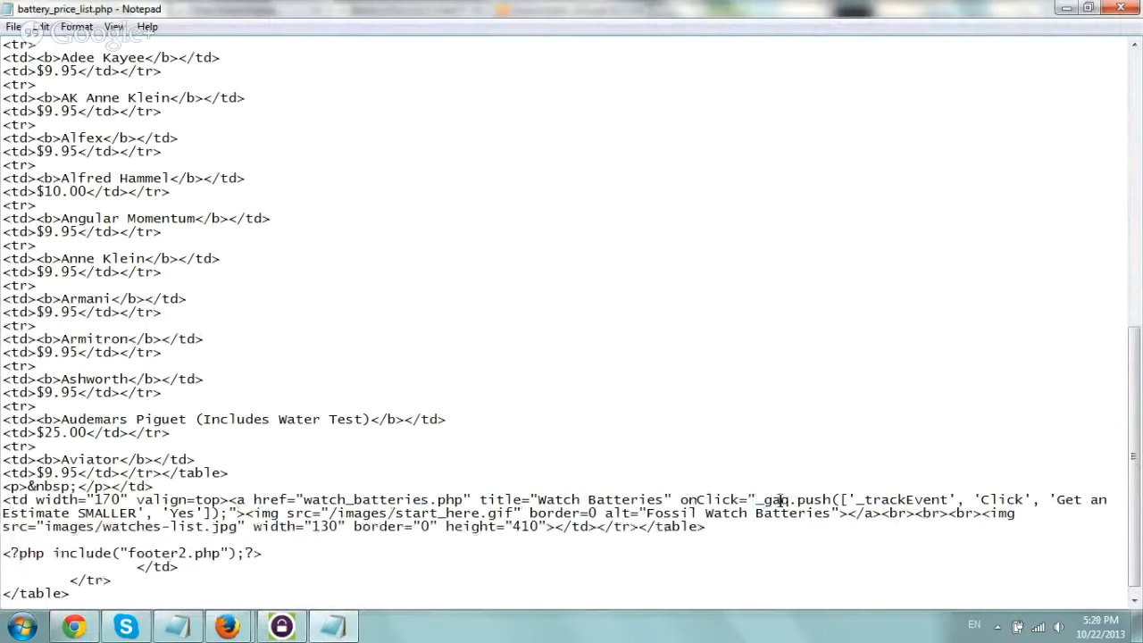
pyautogui.moveTo(781, 500); pyautogui.dragTo(834, 500)
pyautogui.moveTo(981, 500); pyautogui.dragTo(138, 512)
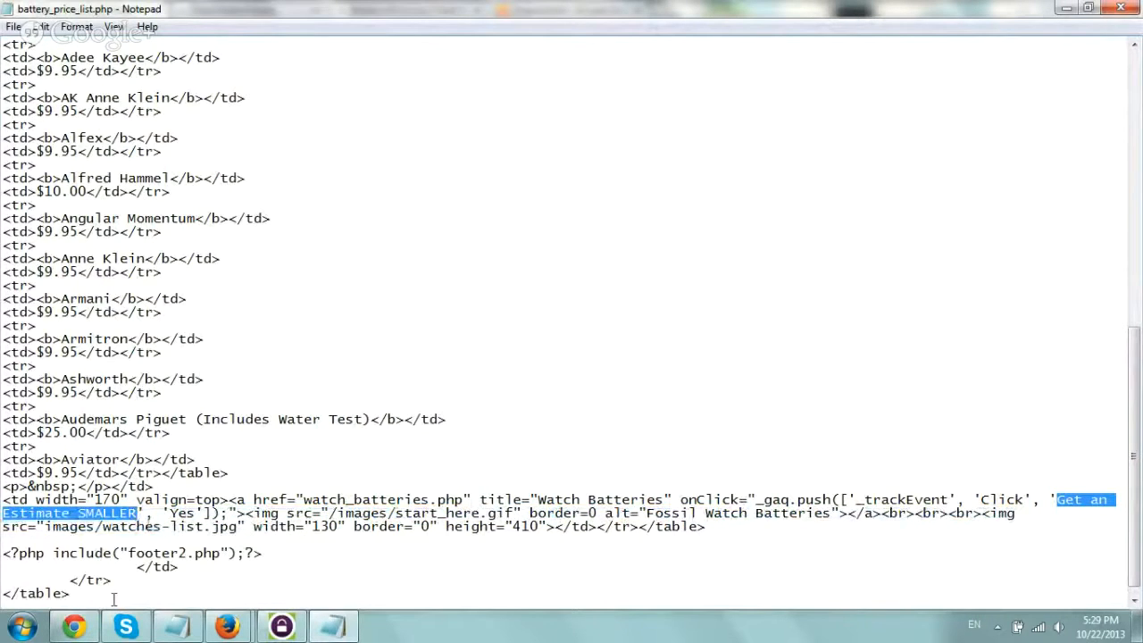
pyautogui.click(74, 627)
pyautogui.click(80, 628)
pyautogui.write('Start ')
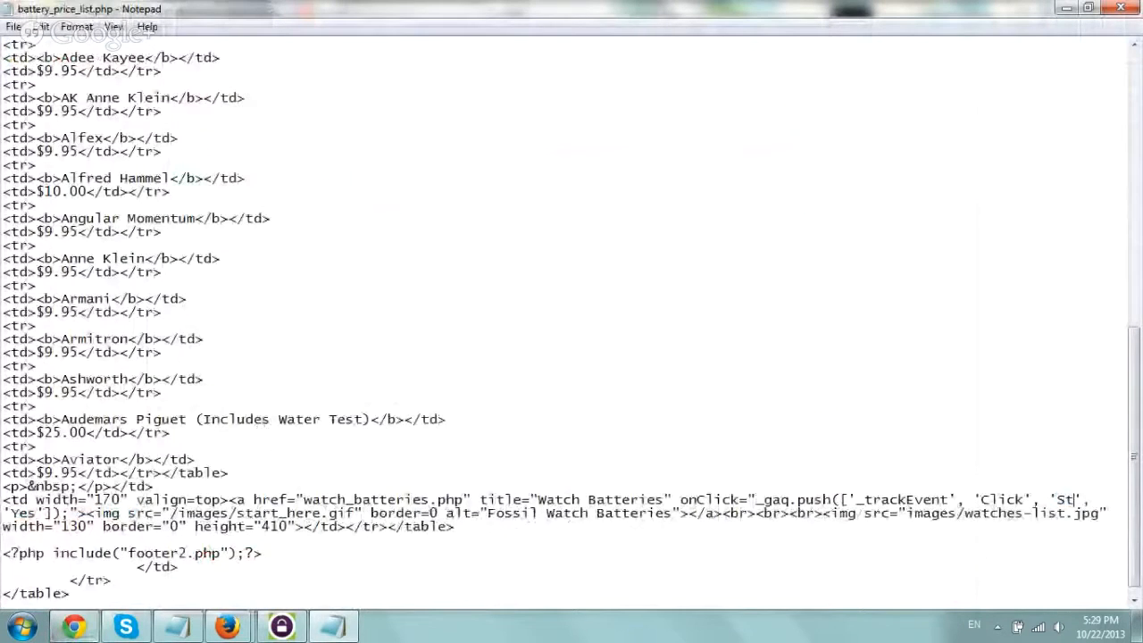
pyautogui.write('Here Battery')
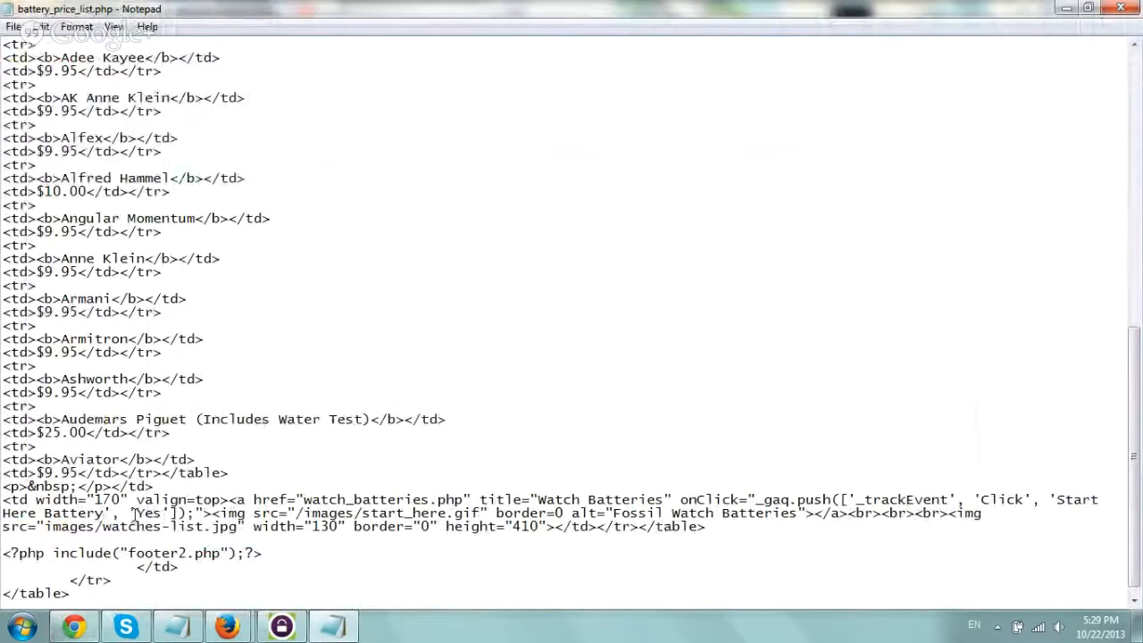
# Copy the finished onClick tracking attribute, and close battery_price_list.php with its changes saved.
pyautogui.moveTo(137, 514); pyautogui.dragTo(849, 488)
pyautogui.moveTo(799, 500); pyautogui.dragTo(681, 501)
pyautogui.hotkey('ctrl', 'c')
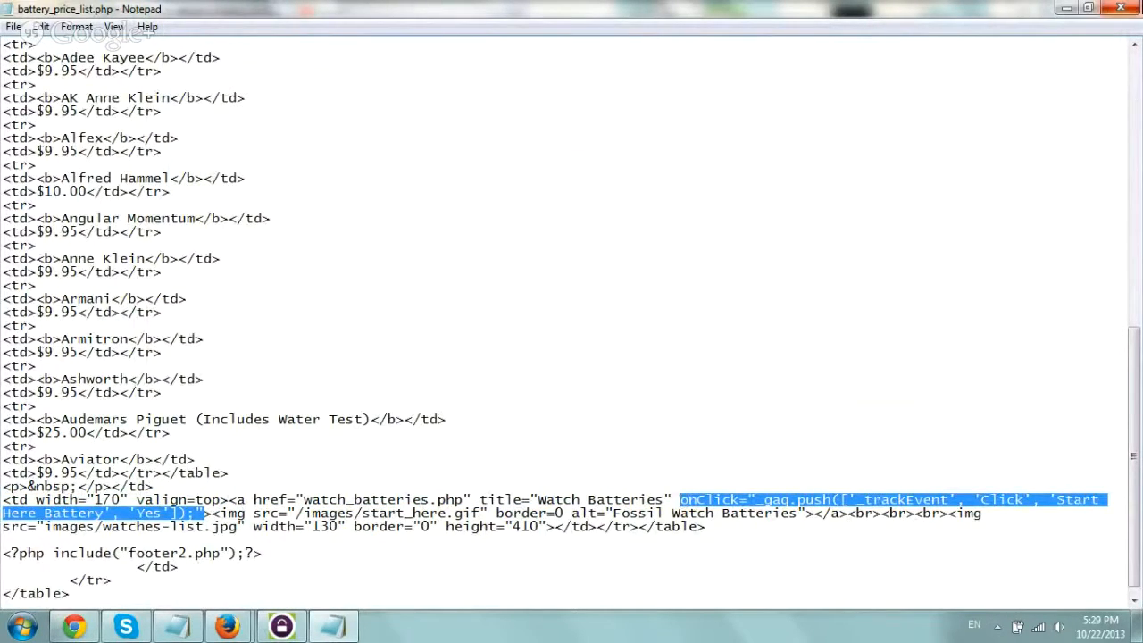
pyautogui.click(1120, 8)
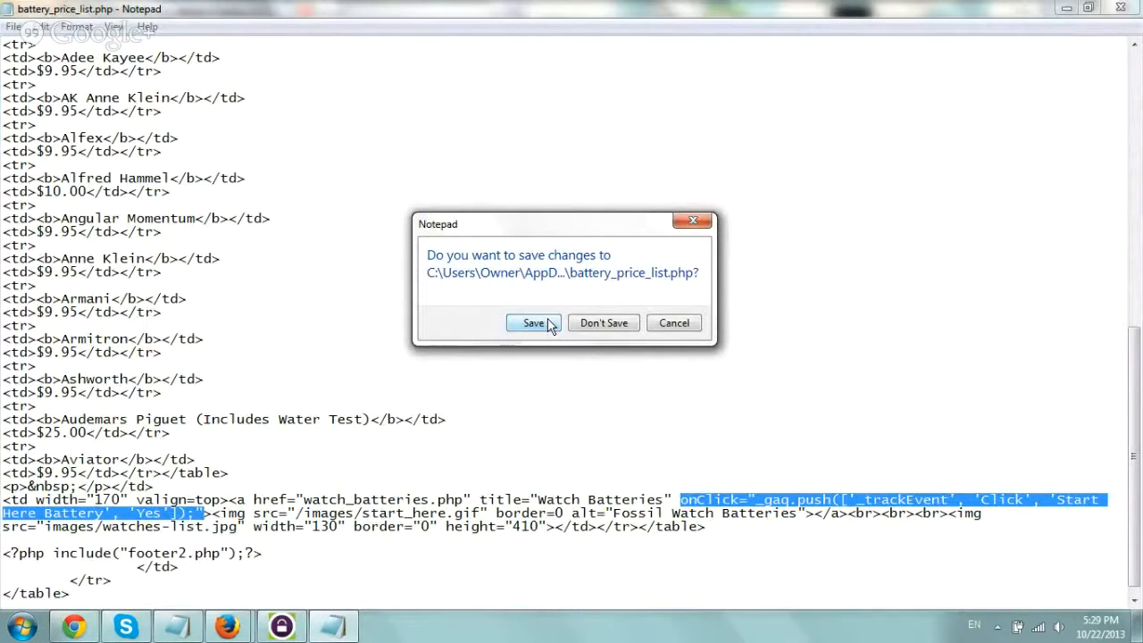
pyautogui.click(533, 324)
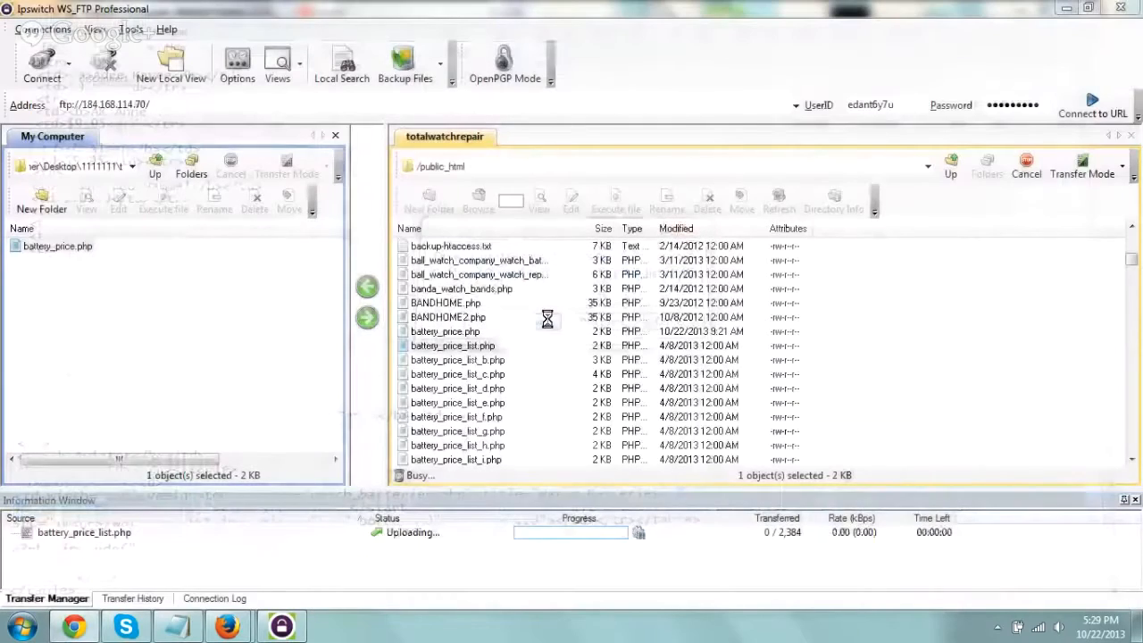
# Add the copied onClick tracking attribute after the title attribute of the watch_batteries.php link in battery_price.php, and close the file with changes saved.
pyautogui.click(446, 331)
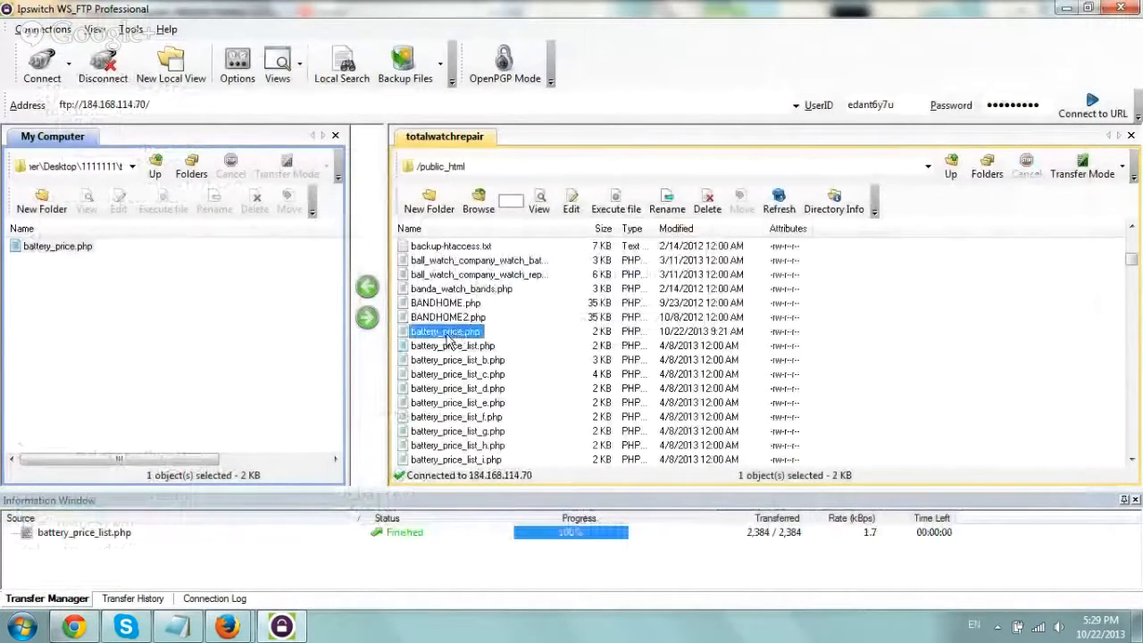
pyautogui.click(575, 204)
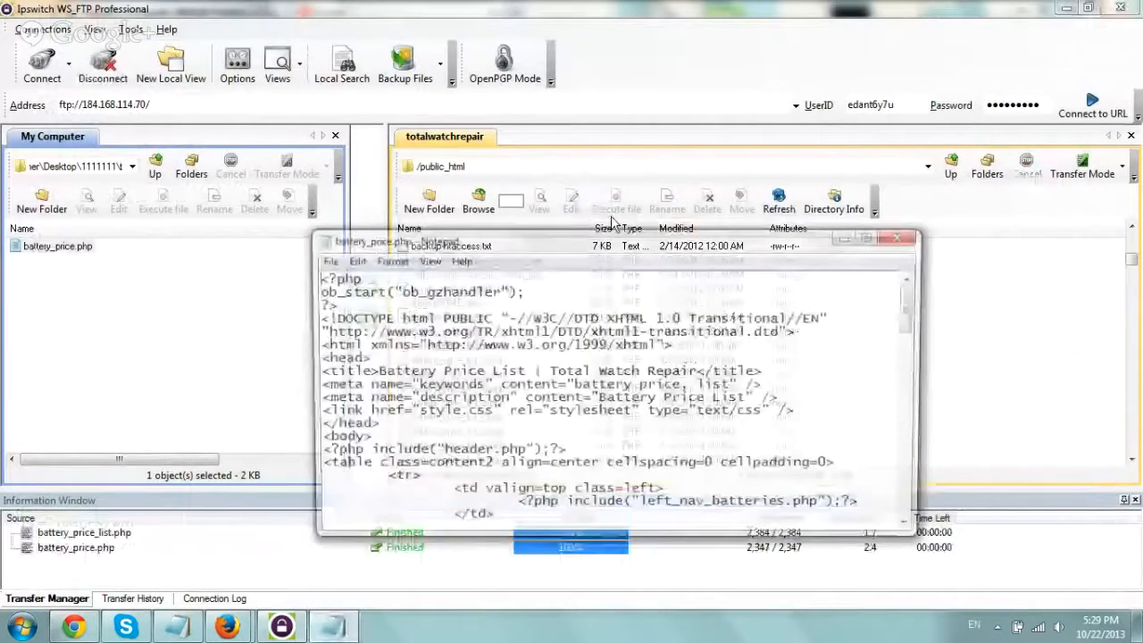
pyautogui.doubleClick(651, 239)
pyautogui.scroll(-15, 494, 382)
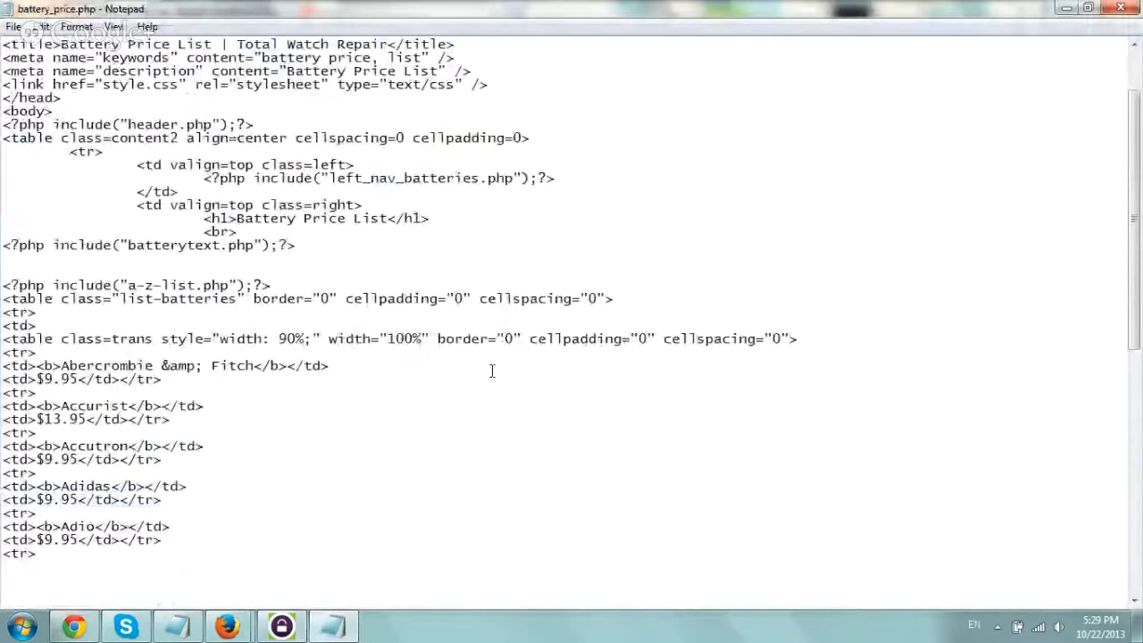
pyautogui.click(673, 490)
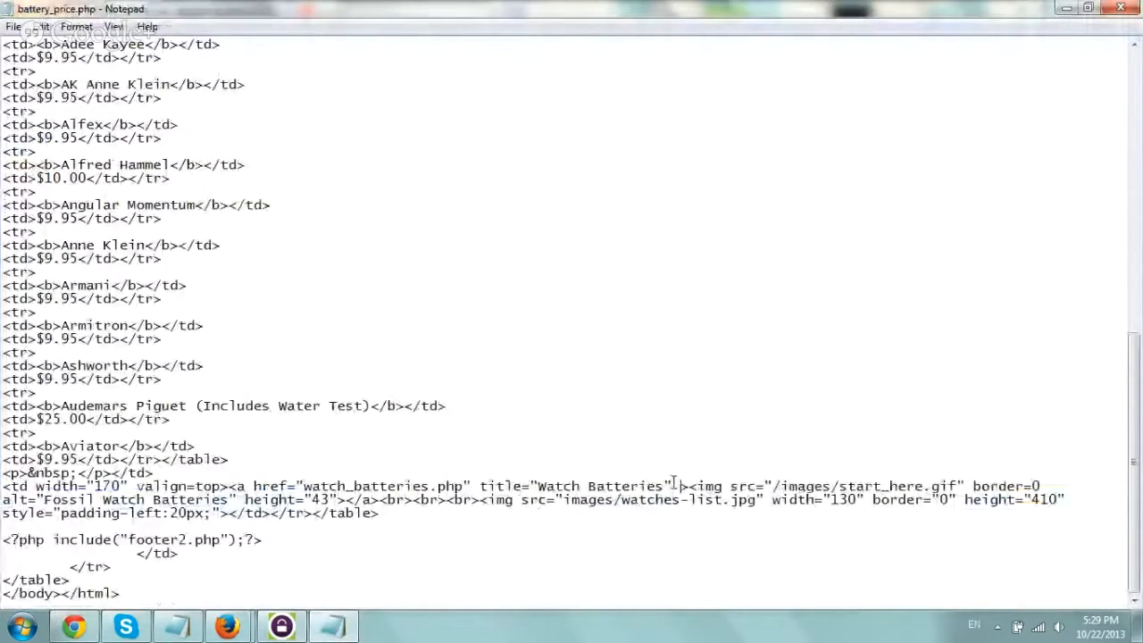
pyautogui.hotkey('ctrl', 'v')
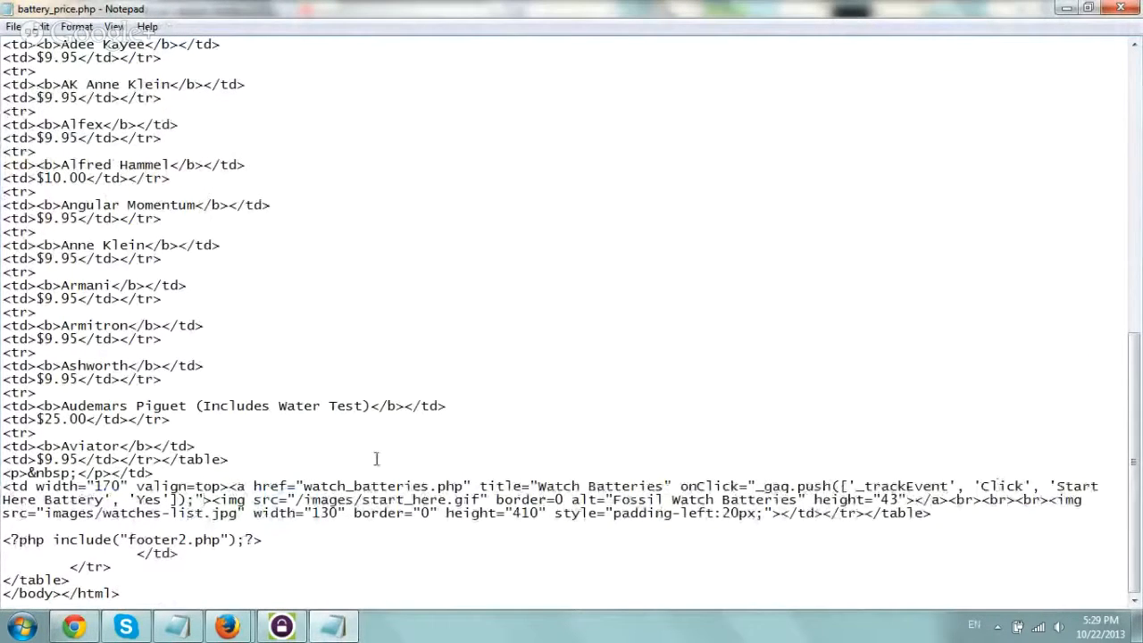
pyautogui.click(1121, 8)
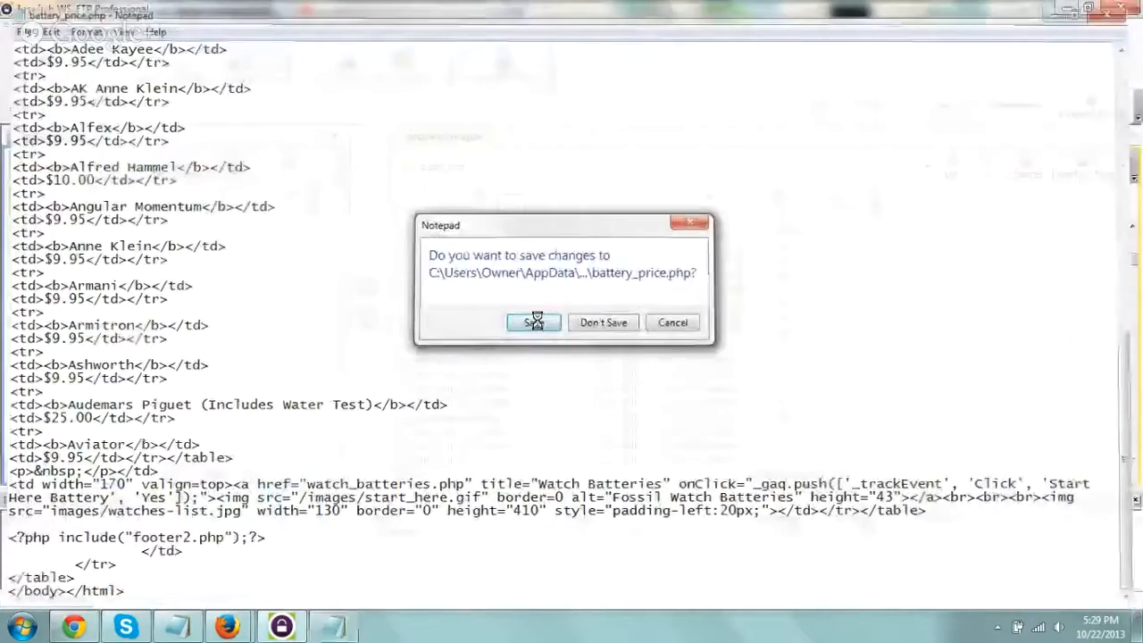
pyautogui.click(528, 320)
# Switch to Chrome and reload the live battery_price_list.php and battery_price.php pages.
pyautogui.click(78, 626)
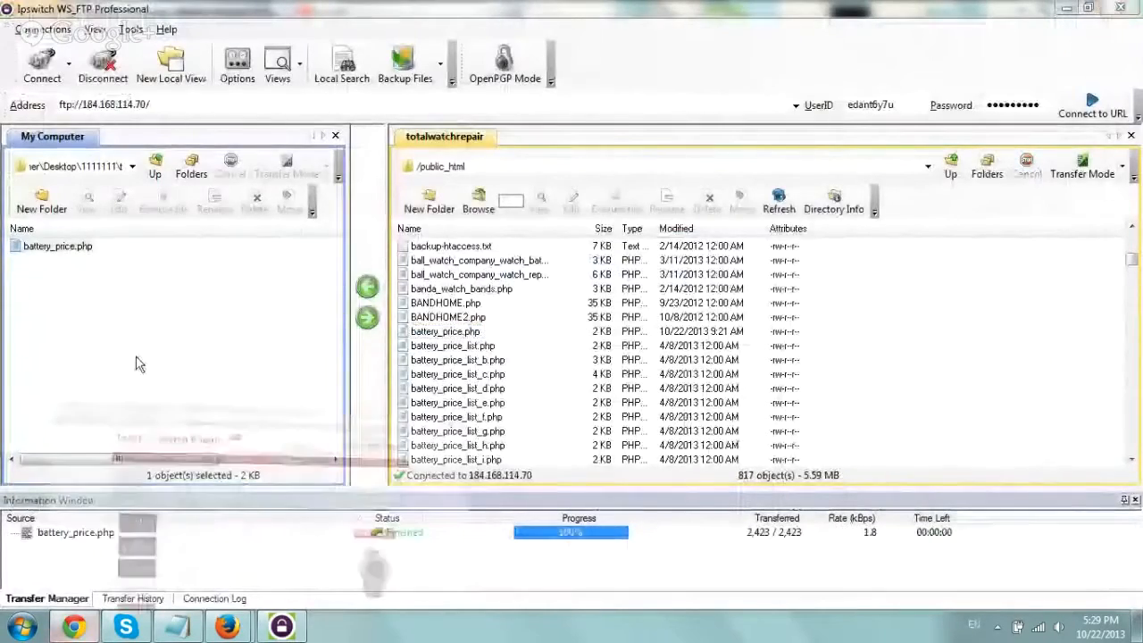
pyautogui.click(232, 11)
pyautogui.click(314, 10)
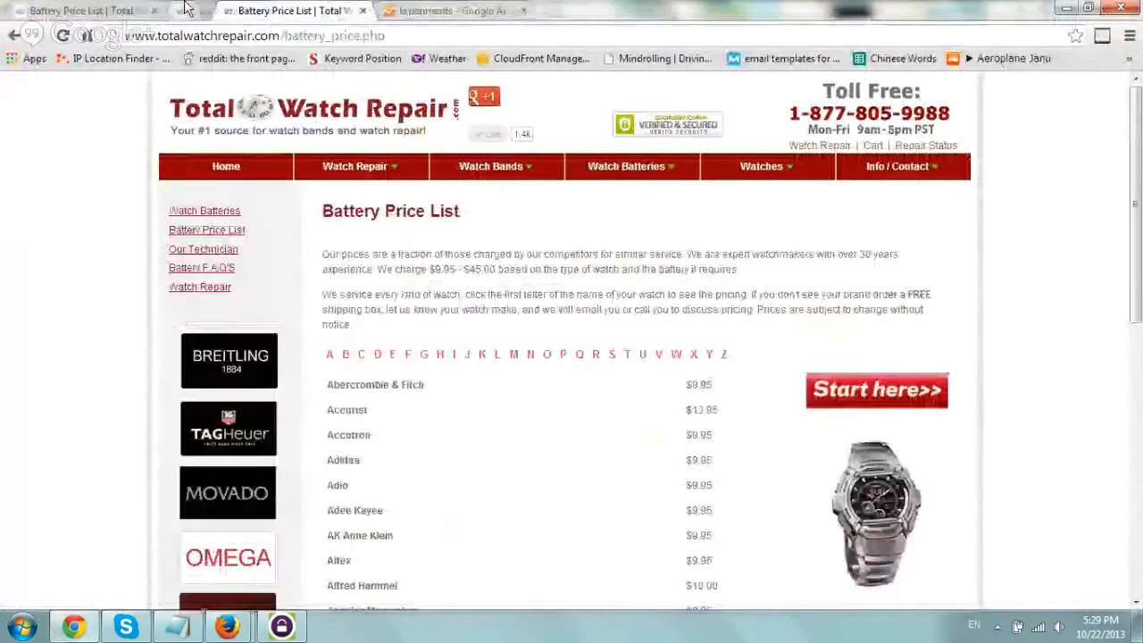
pyautogui.press('F5')
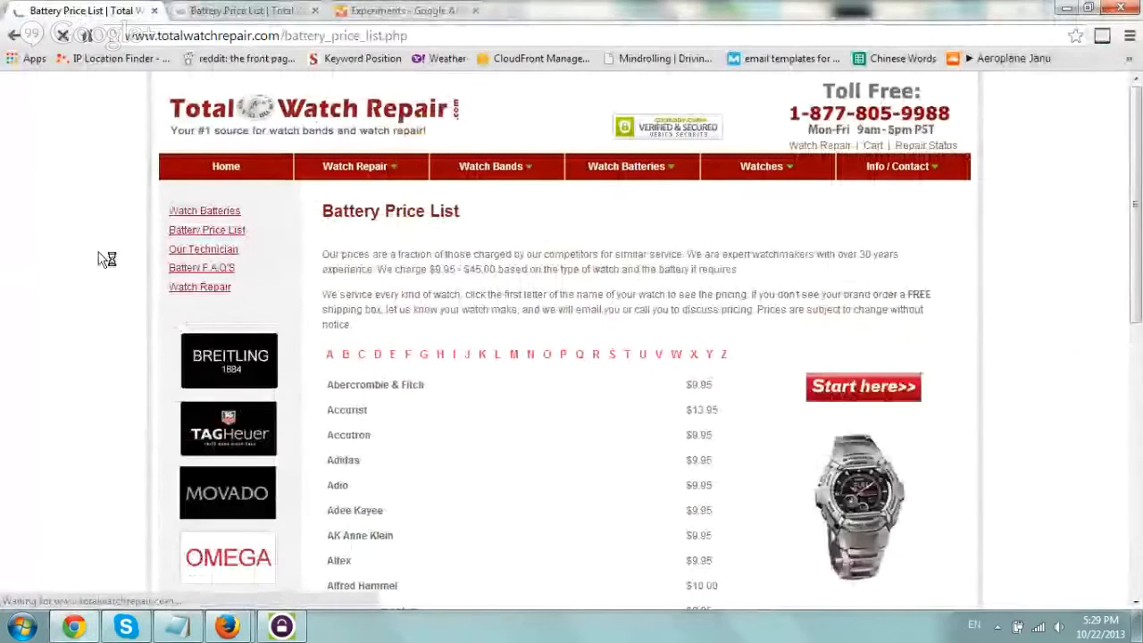
pyautogui.click(224, 10)
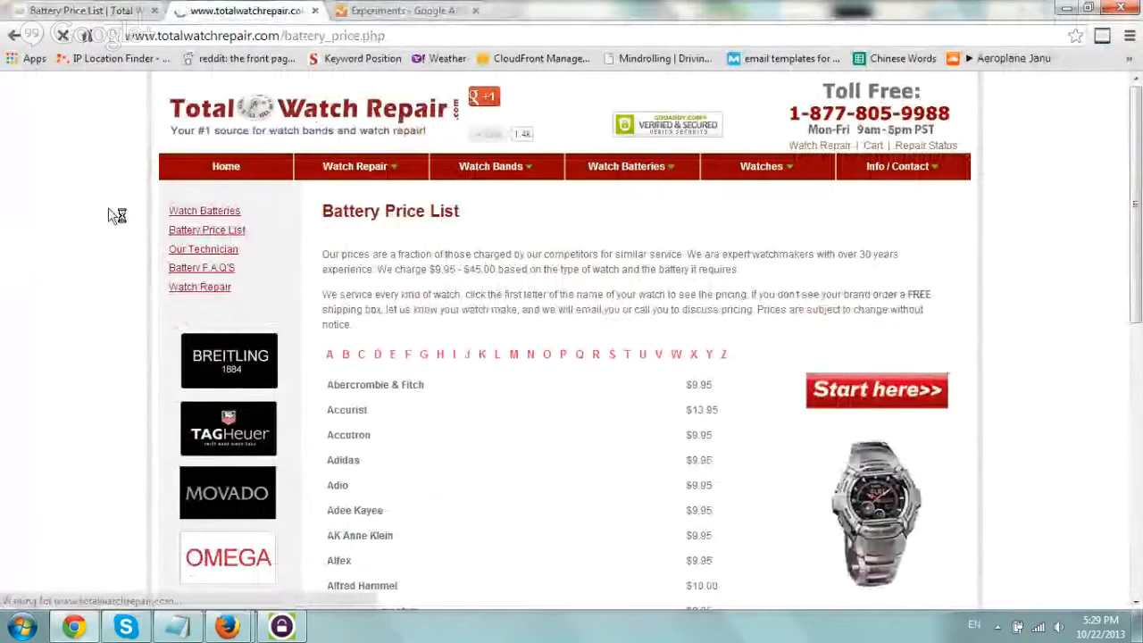
pyautogui.click(96, 10)
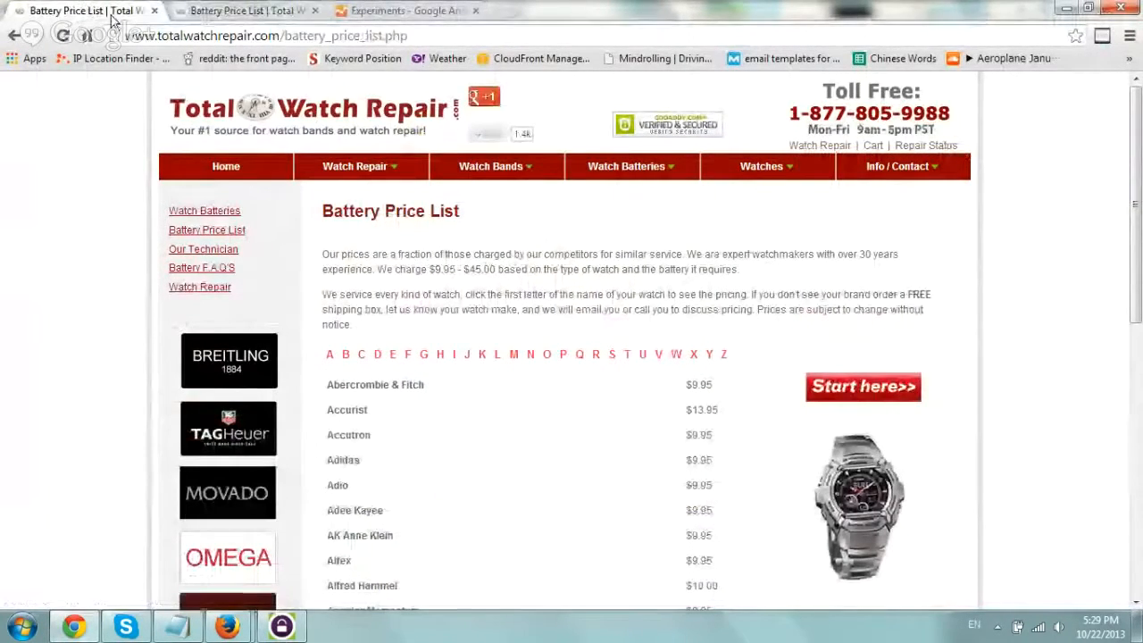
pyautogui.moveTo(226, 623)
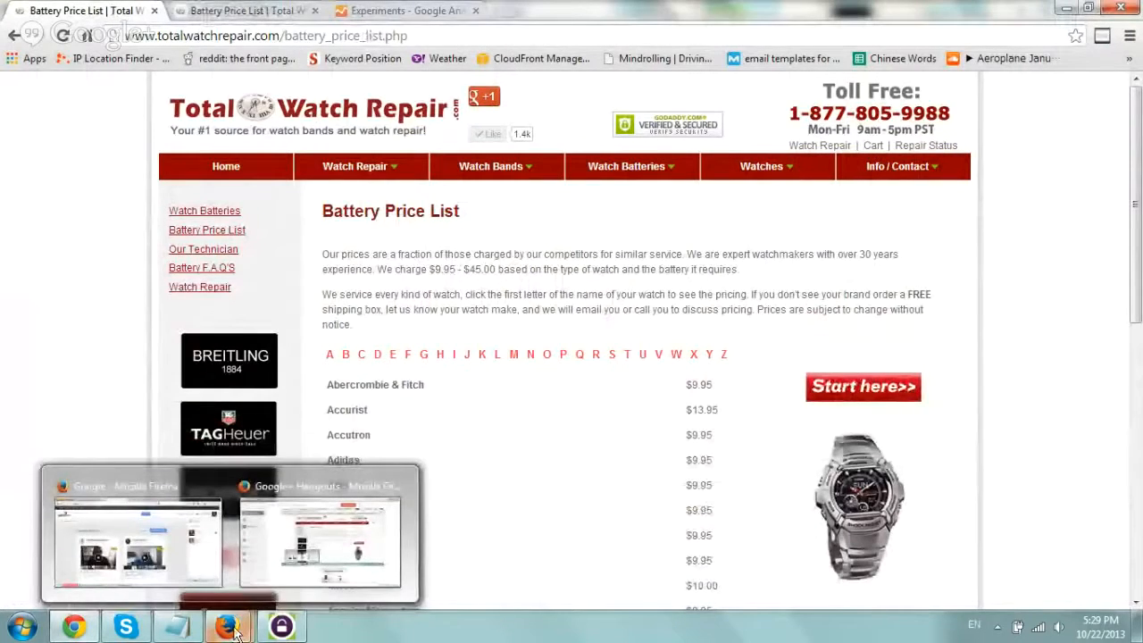
pyautogui.click(182, 548)
pyautogui.click(286, 550)
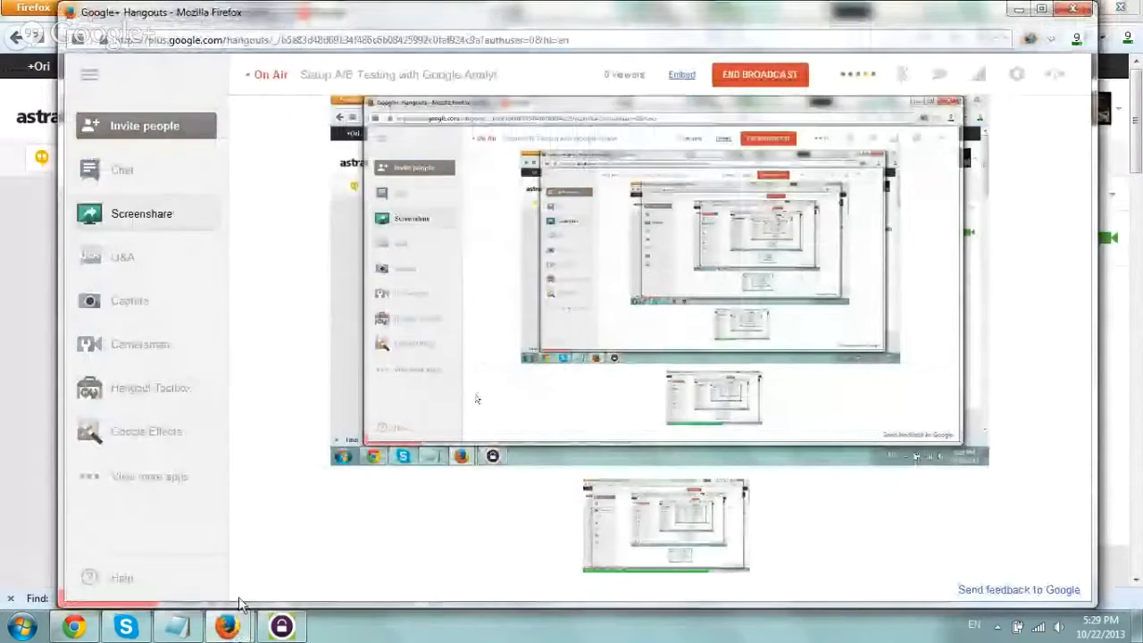
pyautogui.click(200, 590)
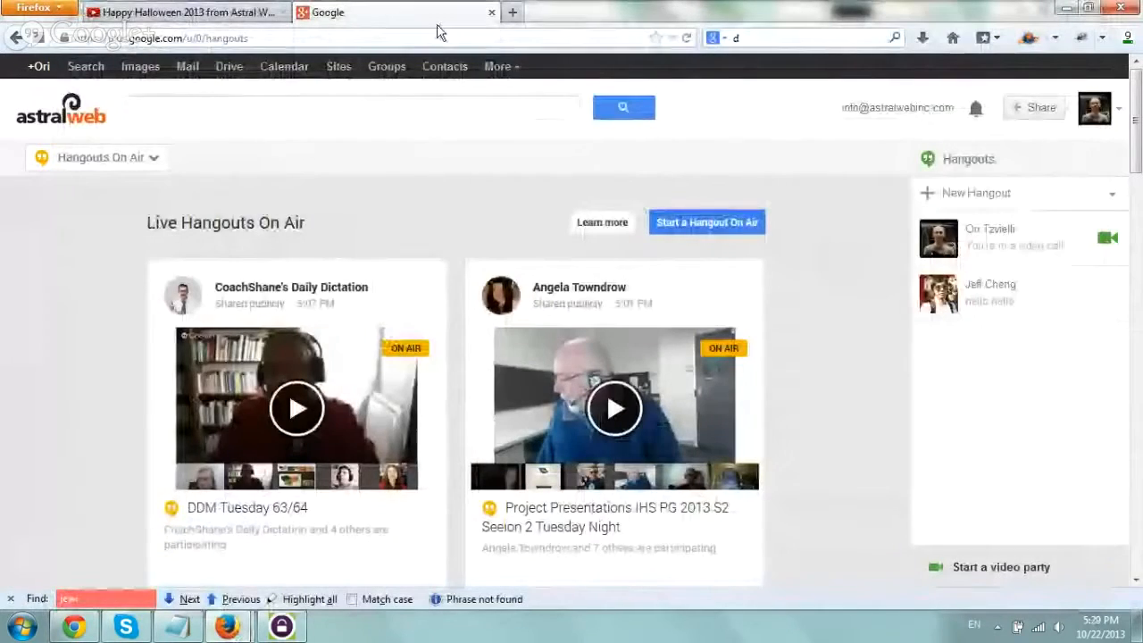
pyautogui.click(87, 628)
pyautogui.click(396, 11)
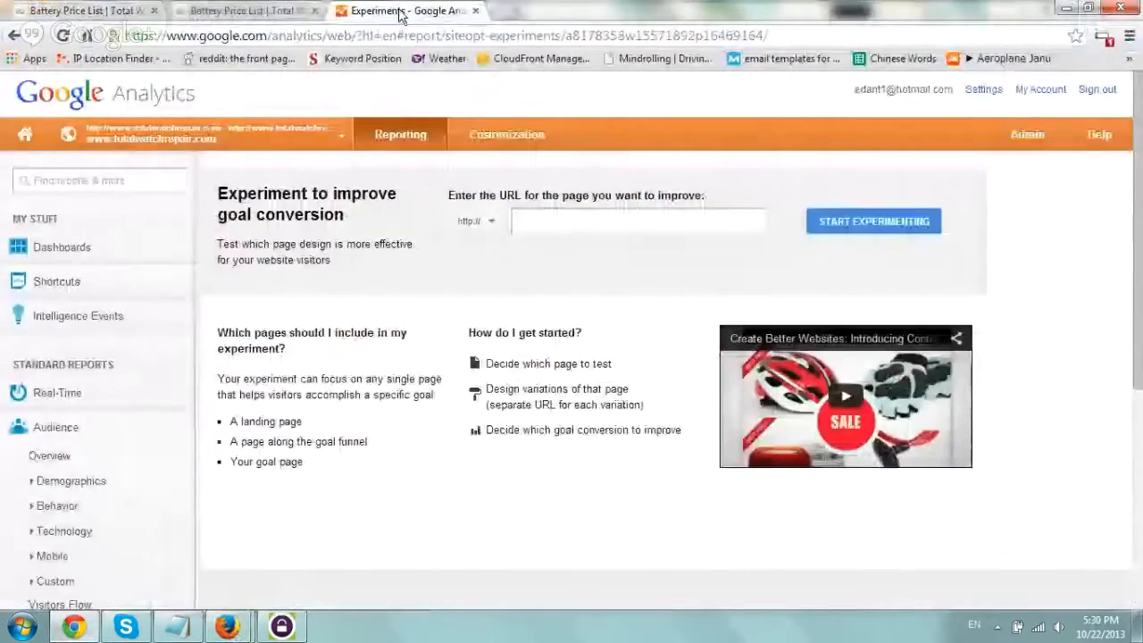
pyautogui.click(1035, 136)
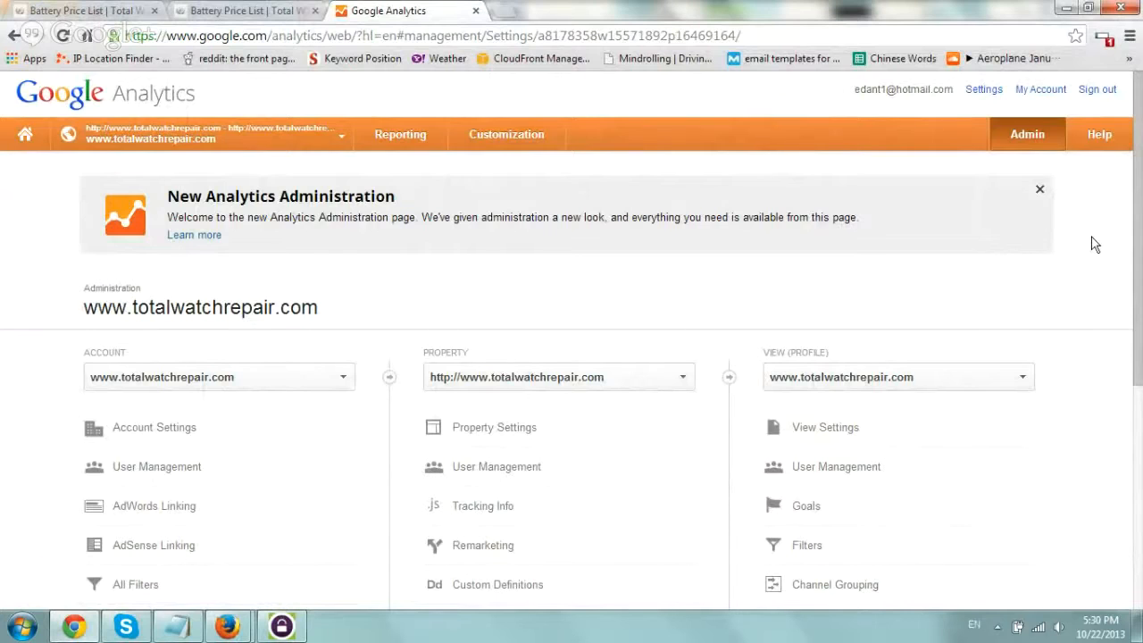
pyautogui.scroll(-1, 1105, 240)
pyautogui.scroll(1, 1104, 240)
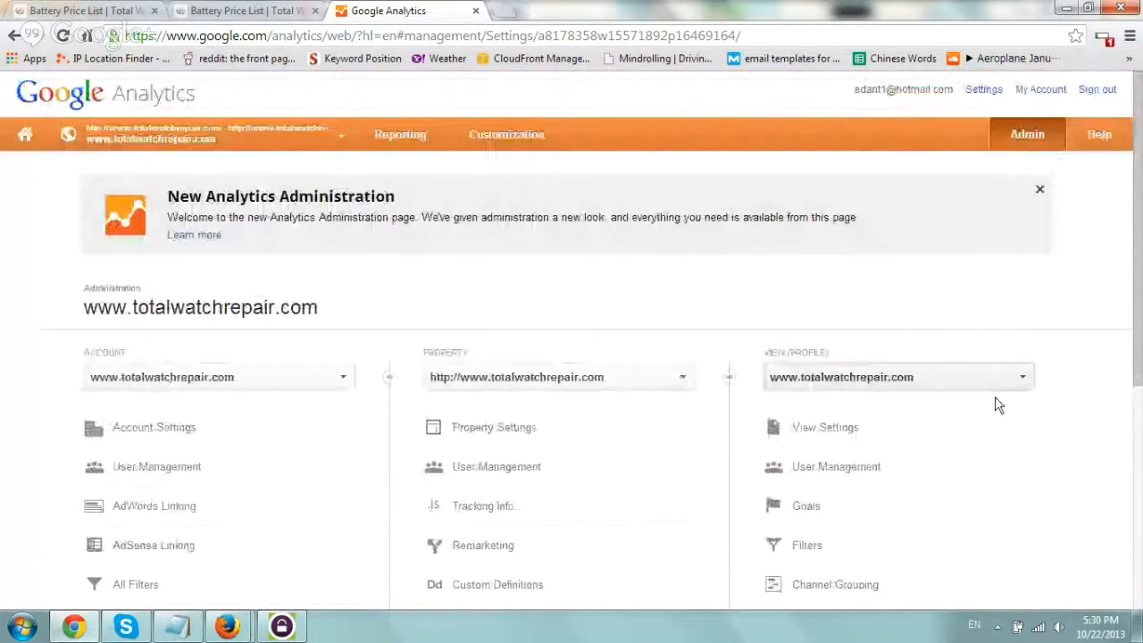
pyautogui.click(807, 509)
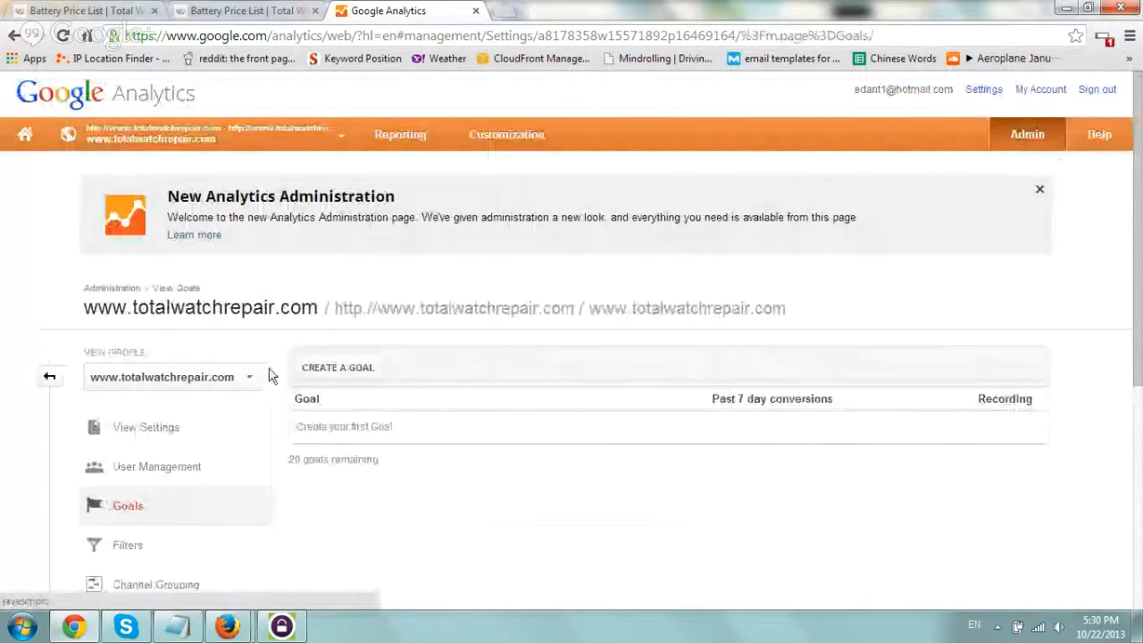
# Start a new goal named "Battery Start Here Clicked On" with the type Event, and continue to its details.
pyautogui.click(348, 368)
pyautogui.click(461, 425)
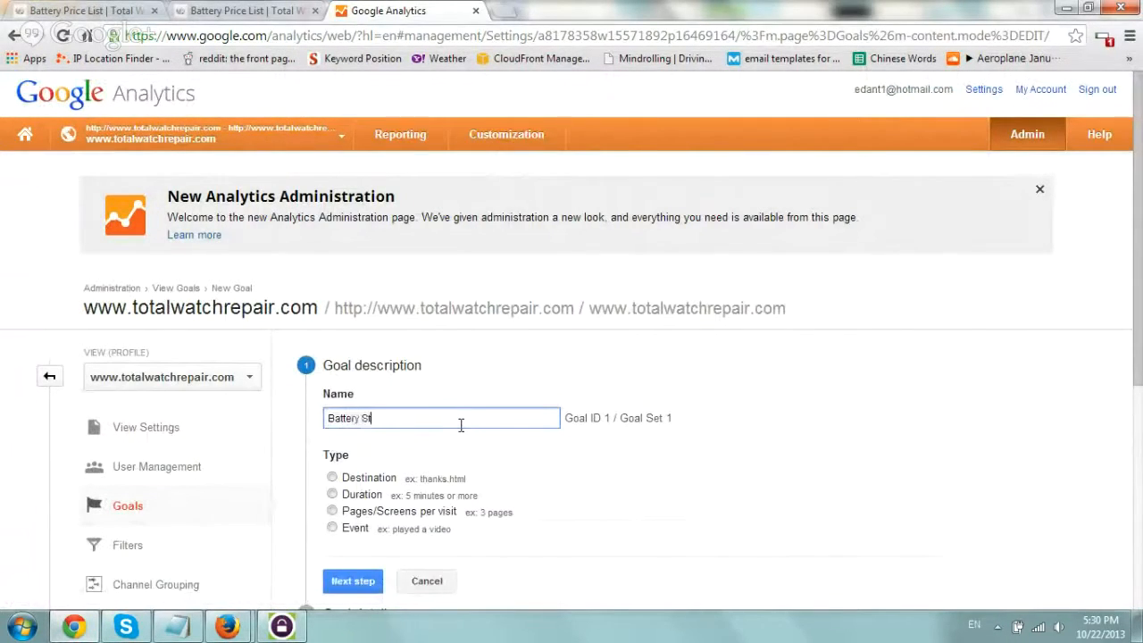
pyautogui.write('Battery Start Here Clicked On')
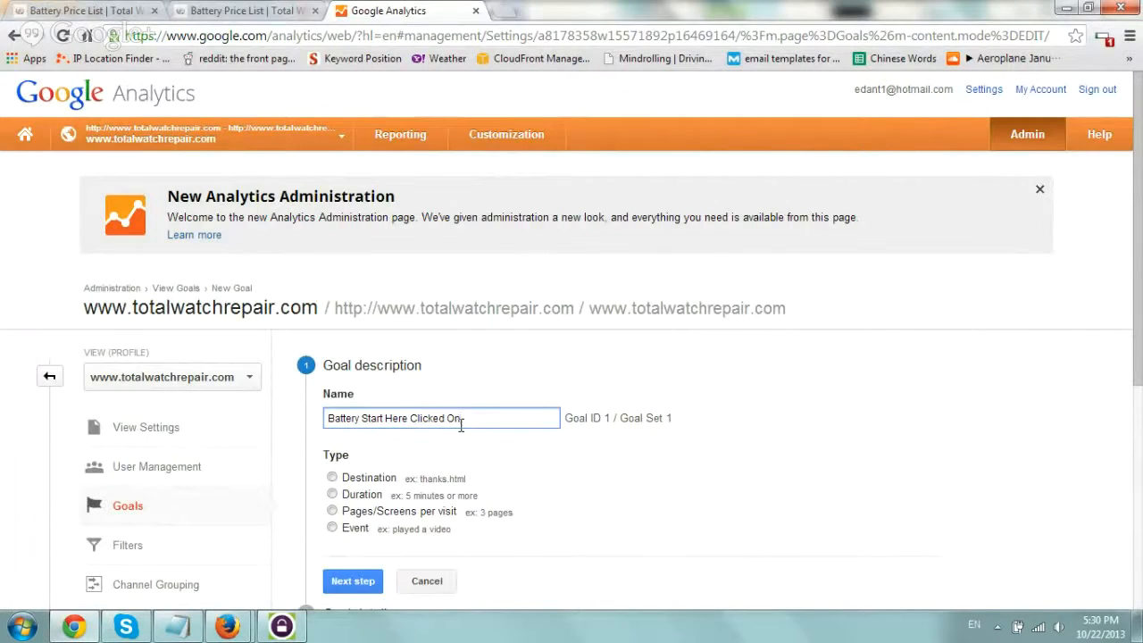
pyautogui.click(333, 533)
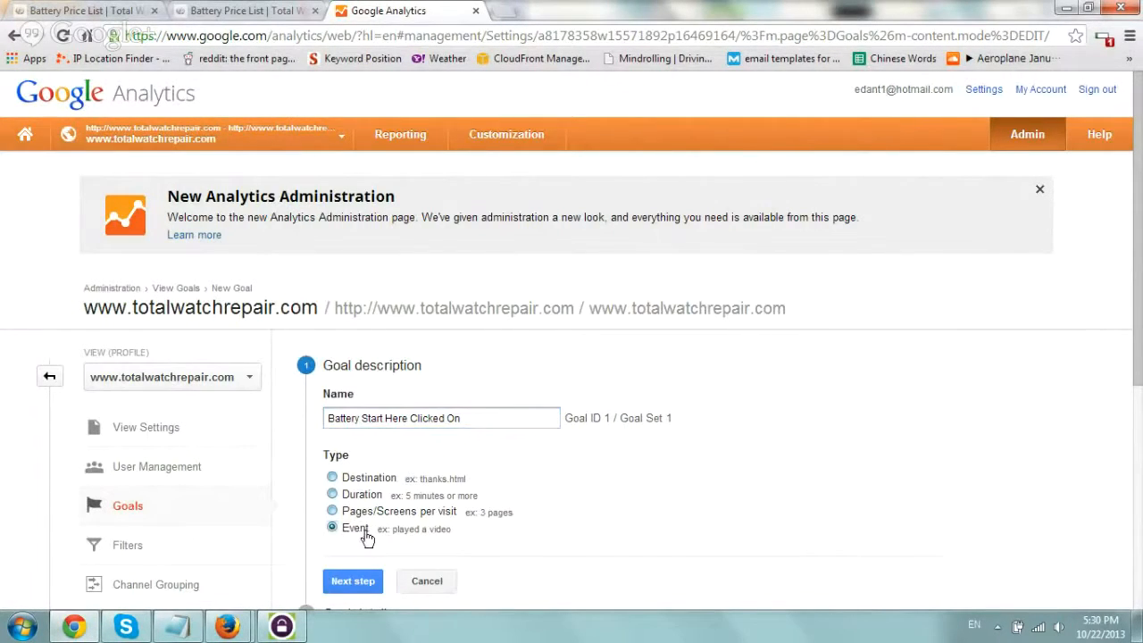
pyautogui.click(362, 585)
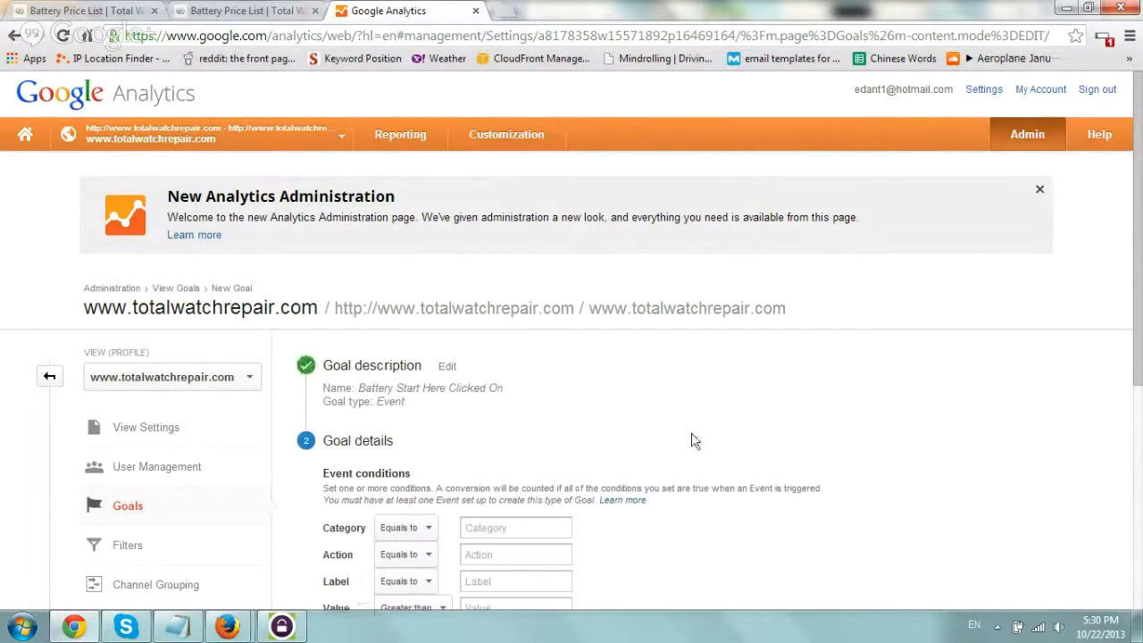
# Paste the copied onClick tracking code into the browser's address bar as a reference for the goal's event conditions, without loading it.
pyautogui.scroll(-1, 694, 441)
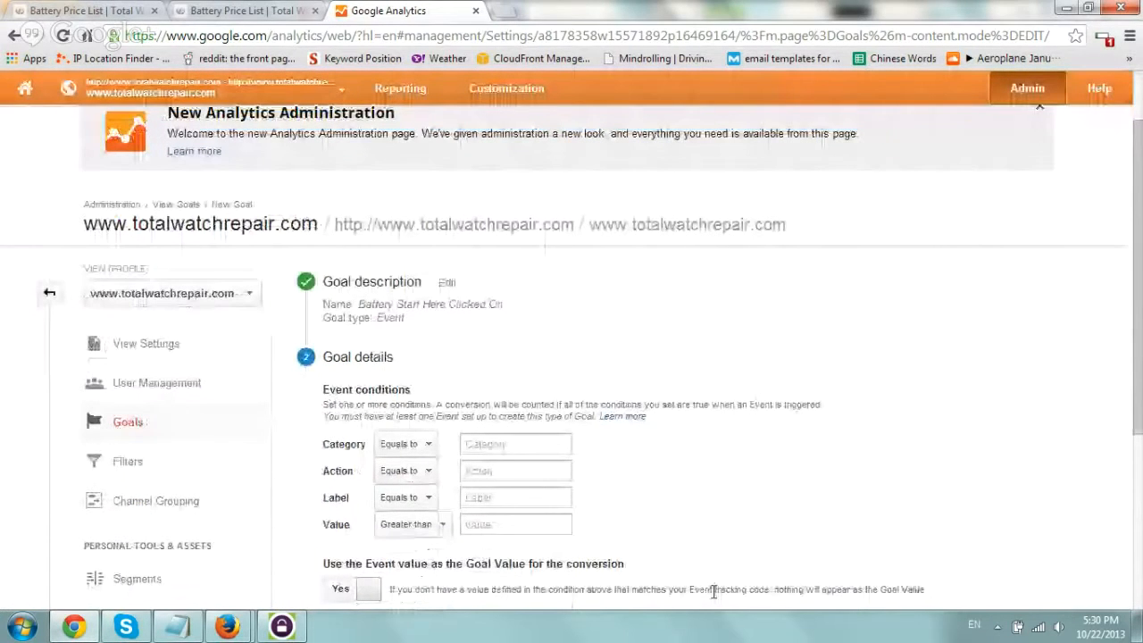
pyautogui.scroll(-1, 616, 373)
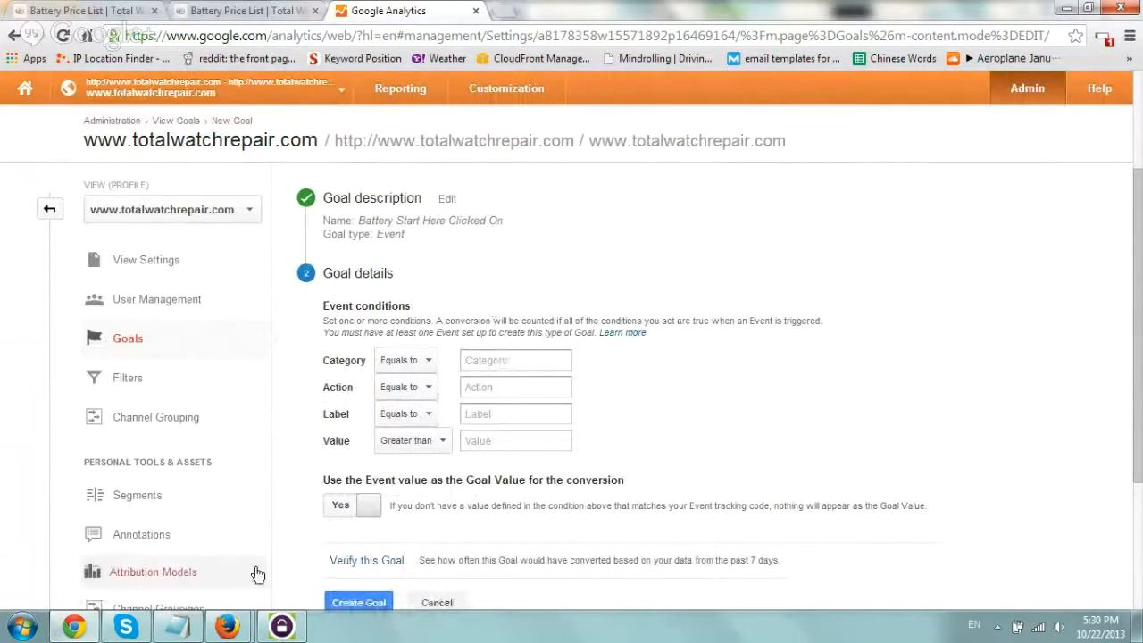
pyautogui.click(332, 28)
pyautogui.write('onClick="_gaq.push([\'_trackEvent\', \'Click\', \'Start Here Battery\', \'Yes\']);"')
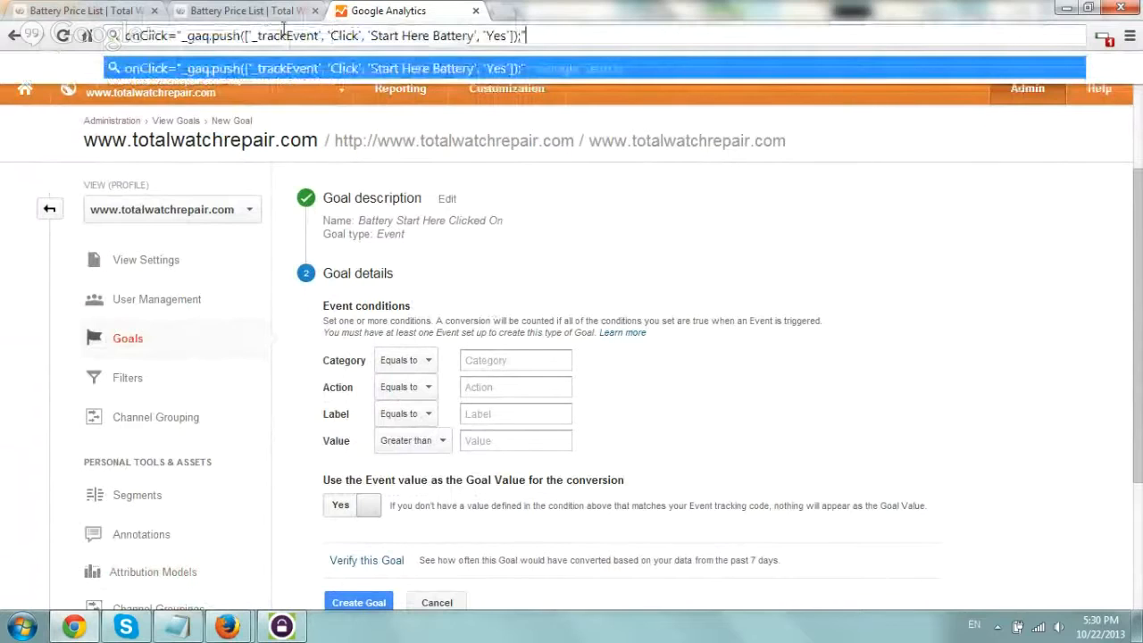
pyautogui.moveTo(131, 33); pyautogui.dragTo(263, 34)
pyautogui.click(296, 33)
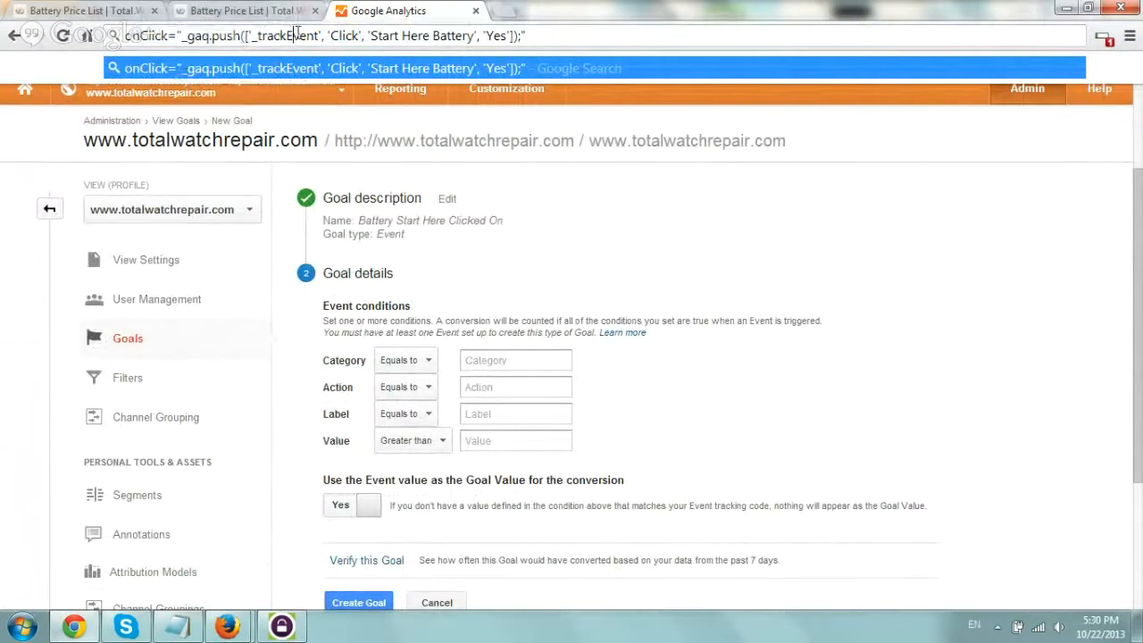
# Copy Click from the tracking code and enter it as the goal's event category.
pyautogui.doubleClick(345, 36)
pyautogui.hotkey('ctrl', 'c')
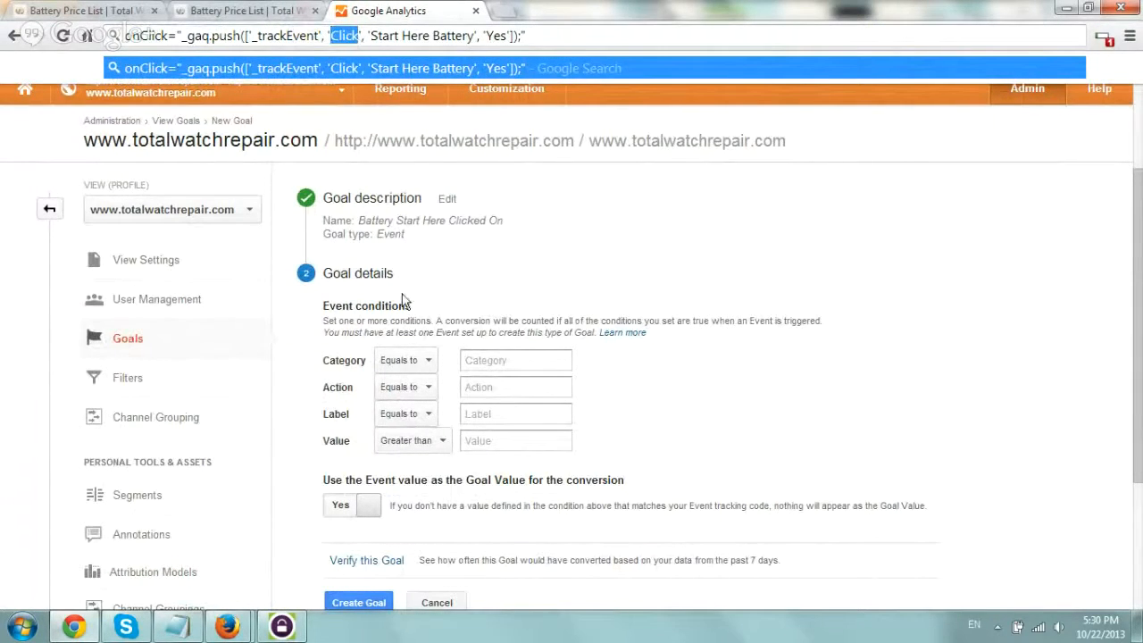
pyautogui.click(491, 362)
pyautogui.hotkey('ctrl', 'v')
# Copy "Start Here Battery" from the tracking code and enter it as the goal's event action.
pyautogui.click(179, 626)
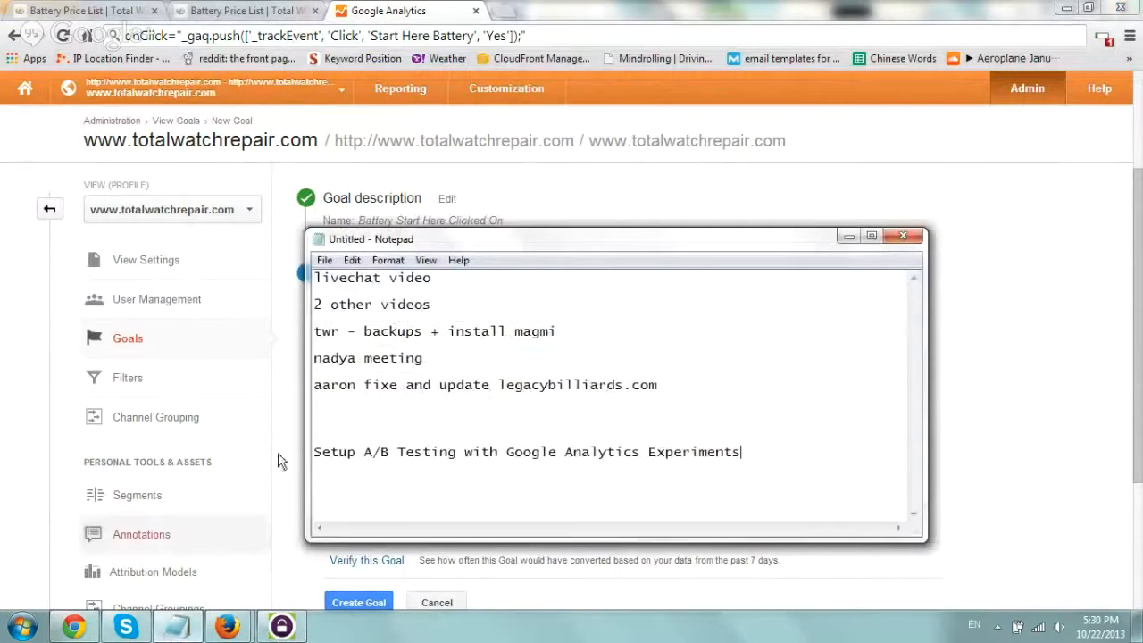
pyautogui.click(374, 37)
pyautogui.moveTo(371, 36); pyautogui.dragTo(476, 36)
pyautogui.hotkey('ctrl', 'c')
pyautogui.click(515, 386)
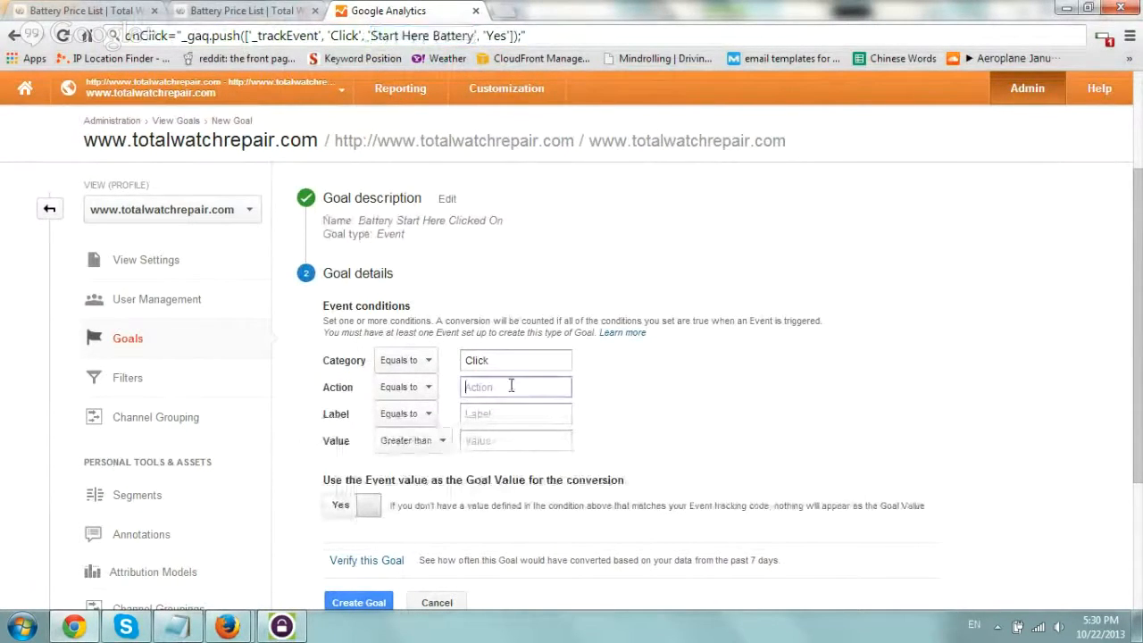
pyautogui.hotkey('ctrl', 'v')
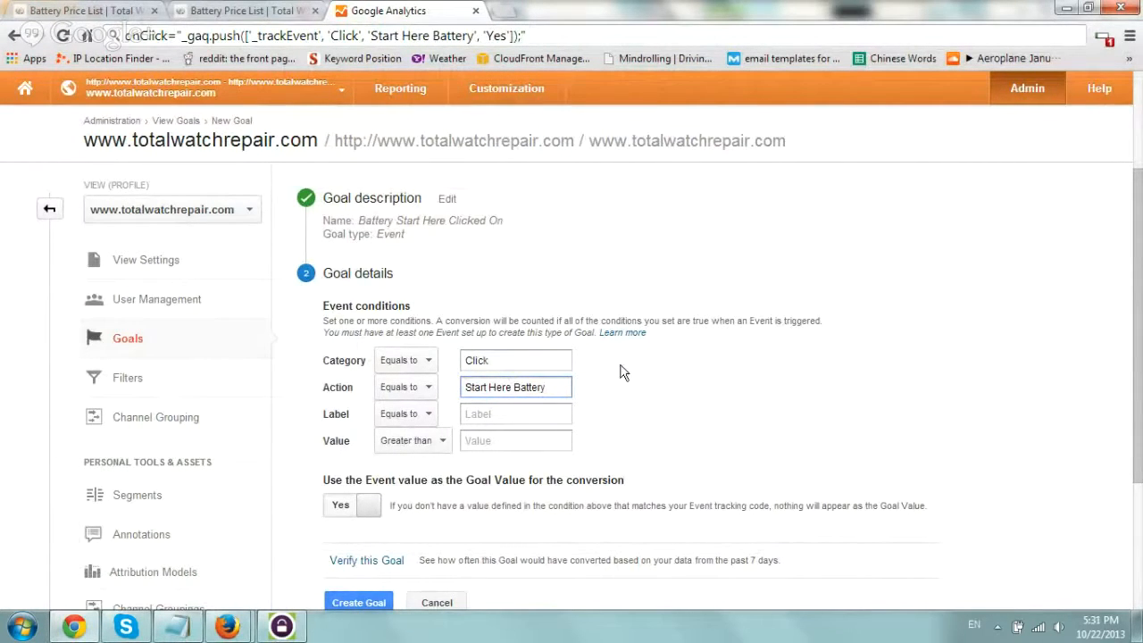
# Verify the goal against the past 7 days of data with label and value left empty, and create it.
pyautogui.click(616, 403)
pyautogui.scroll(-1, 637, 363)
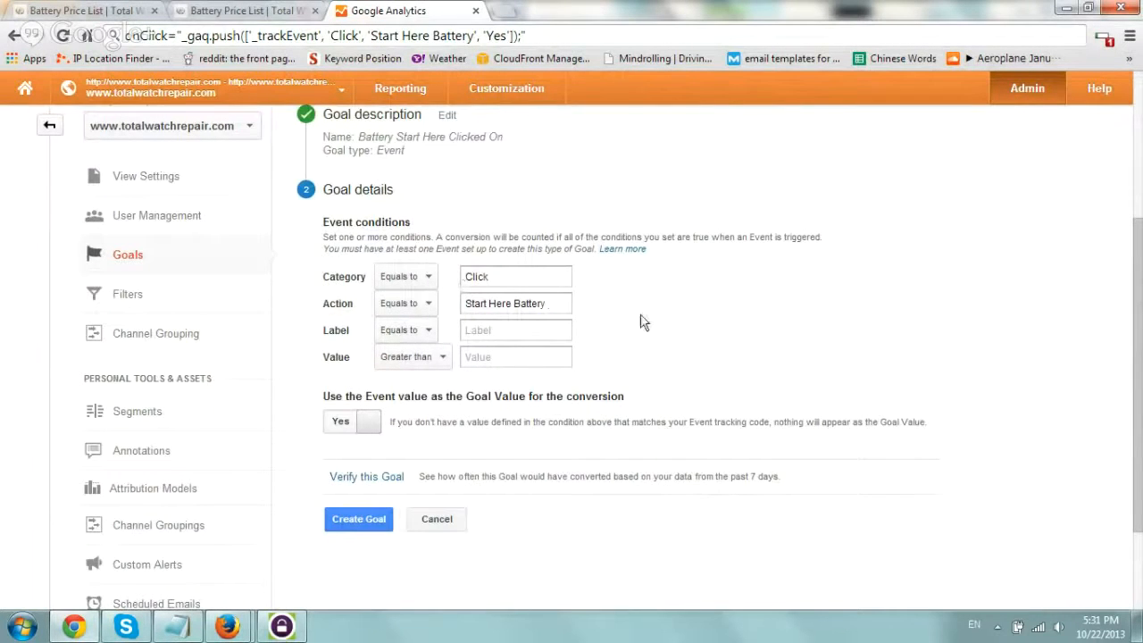
pyautogui.scroll(-1, 640, 321)
pyautogui.moveTo(342, 312); pyautogui.dragTo(622, 315)
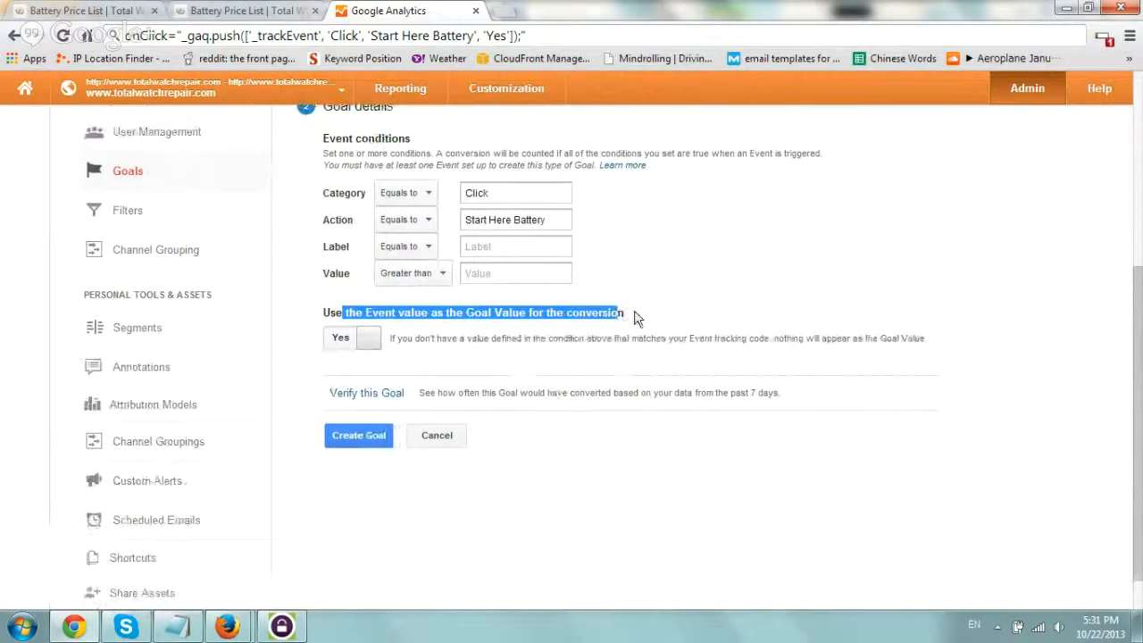
pyautogui.click(380, 397)
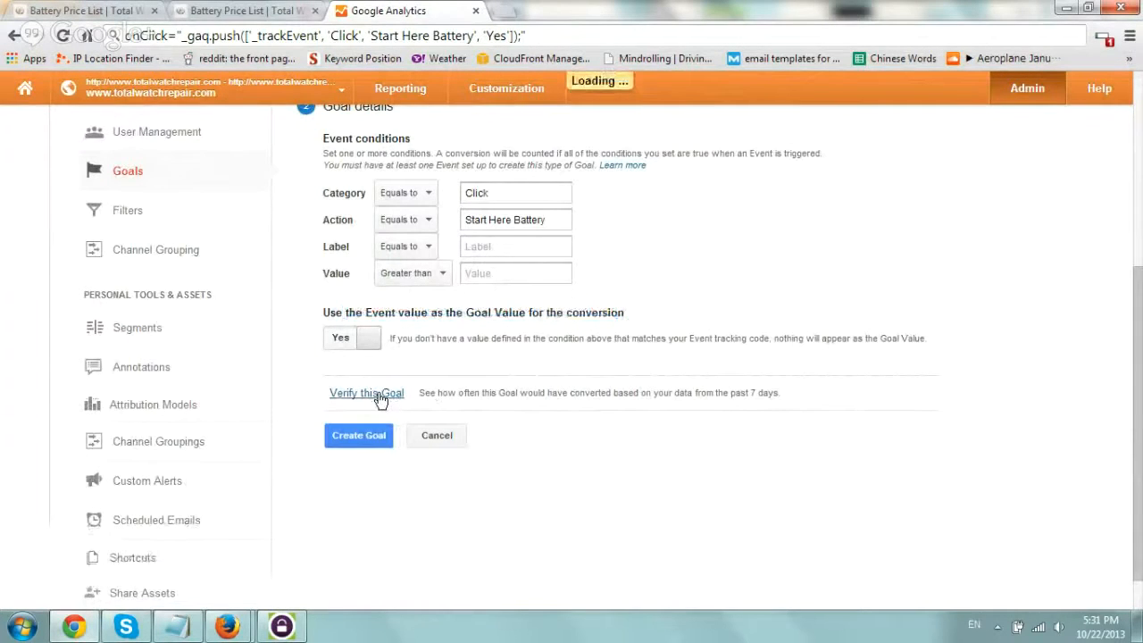
pyautogui.moveTo(375, 394); pyautogui.dragTo(795, 400)
pyautogui.click(794, 399)
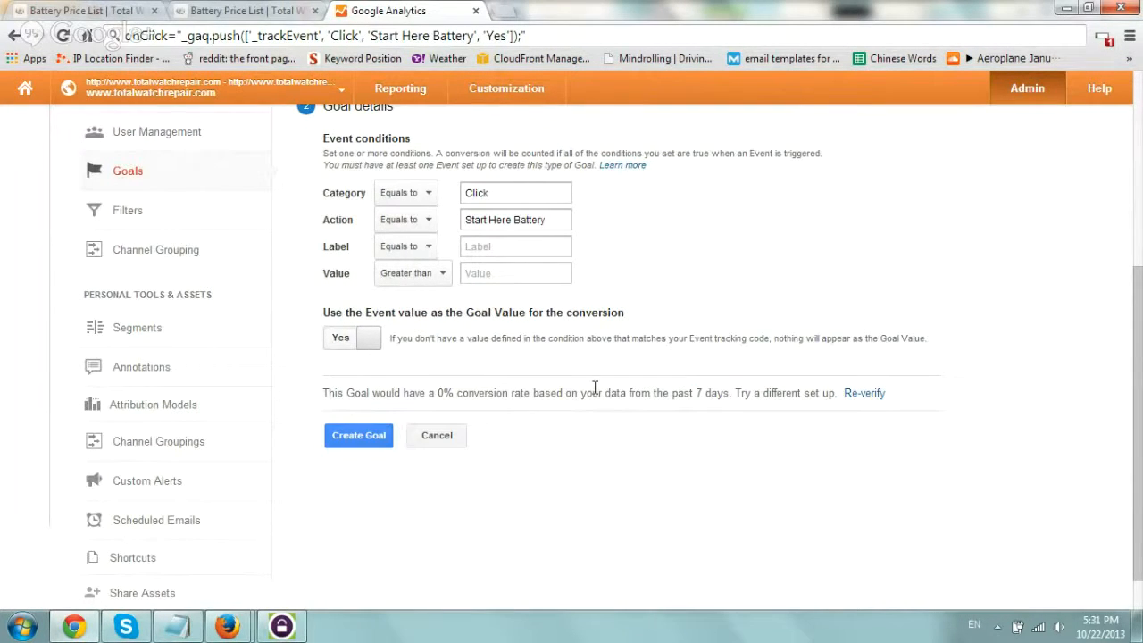
pyautogui.click(356, 440)
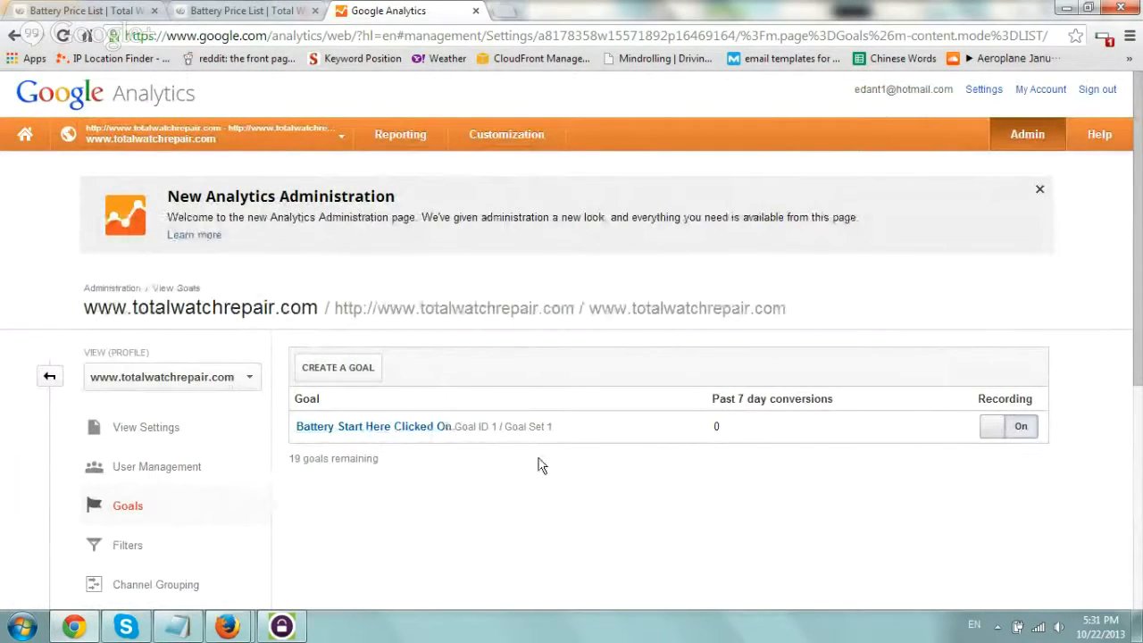
# Return to the reports and open the Experiments page under Behavior to find the field for the page to improve.
pyautogui.click(401, 135)
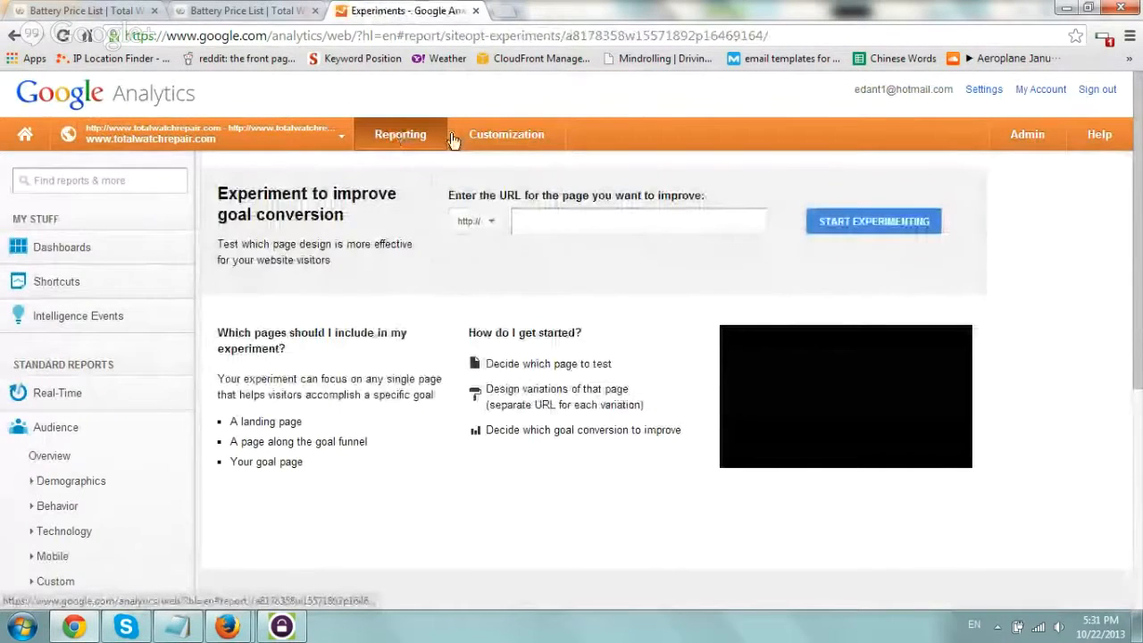
pyautogui.scroll(-1, 78, 441)
pyautogui.click(79, 441)
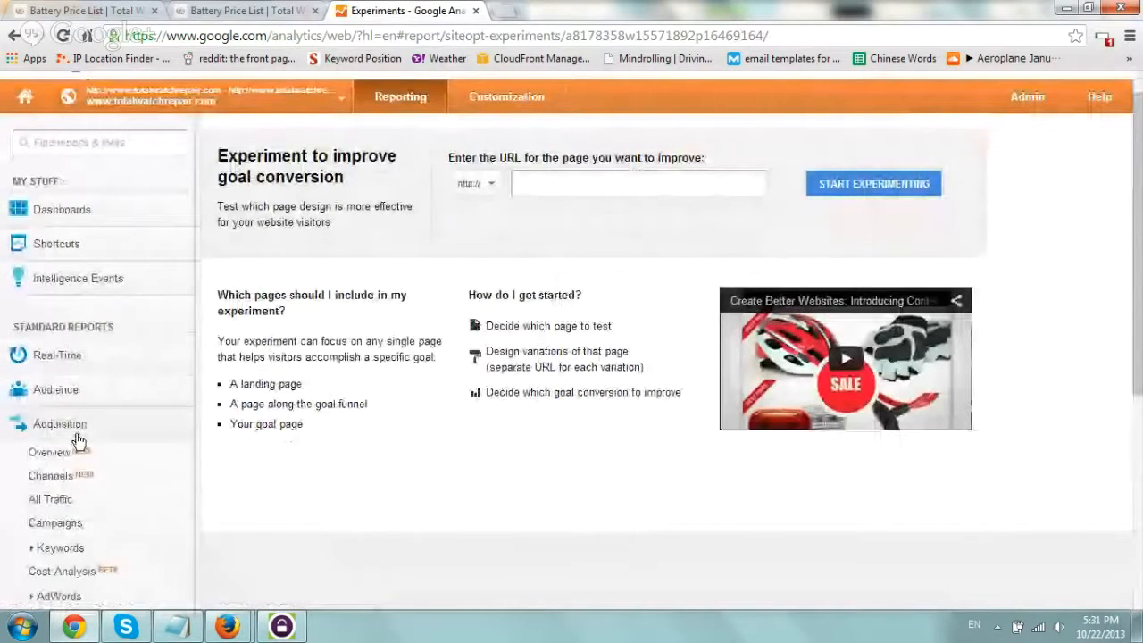
pyautogui.scroll(-3, 164, 465)
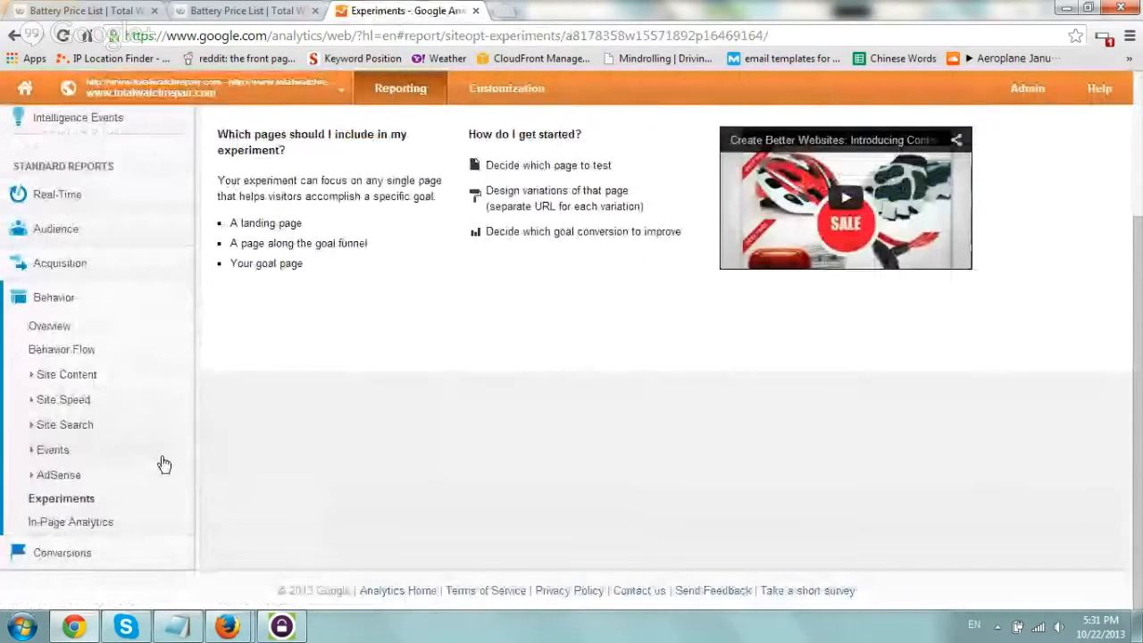
pyautogui.scroll(3, 165, 464)
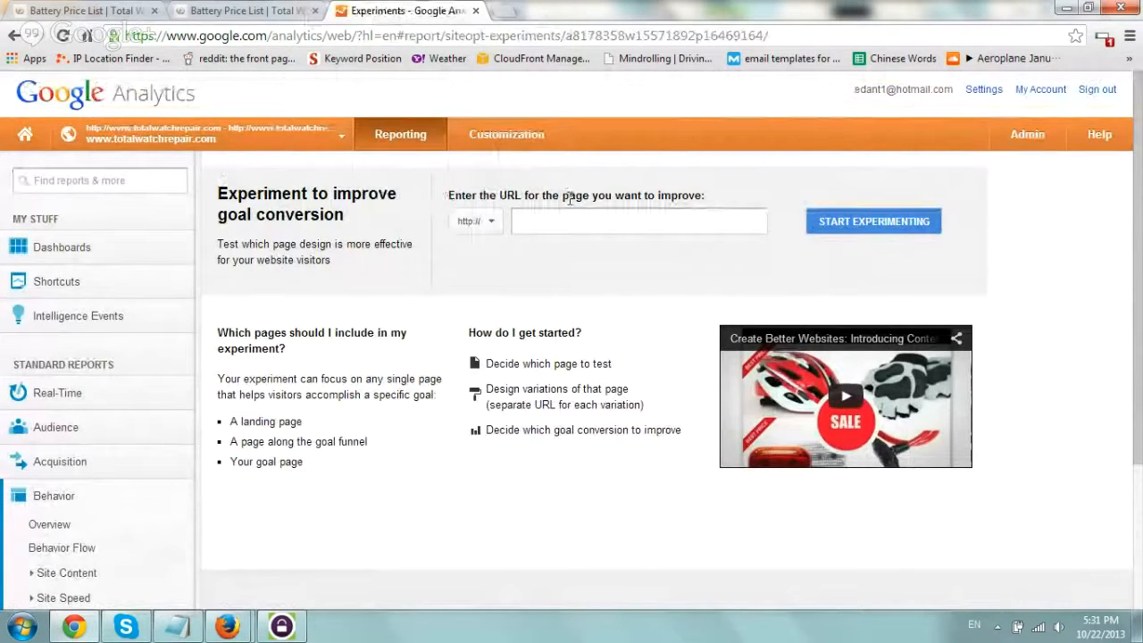
pyautogui.moveTo(566, 195); pyautogui.dragTo(710, 195)
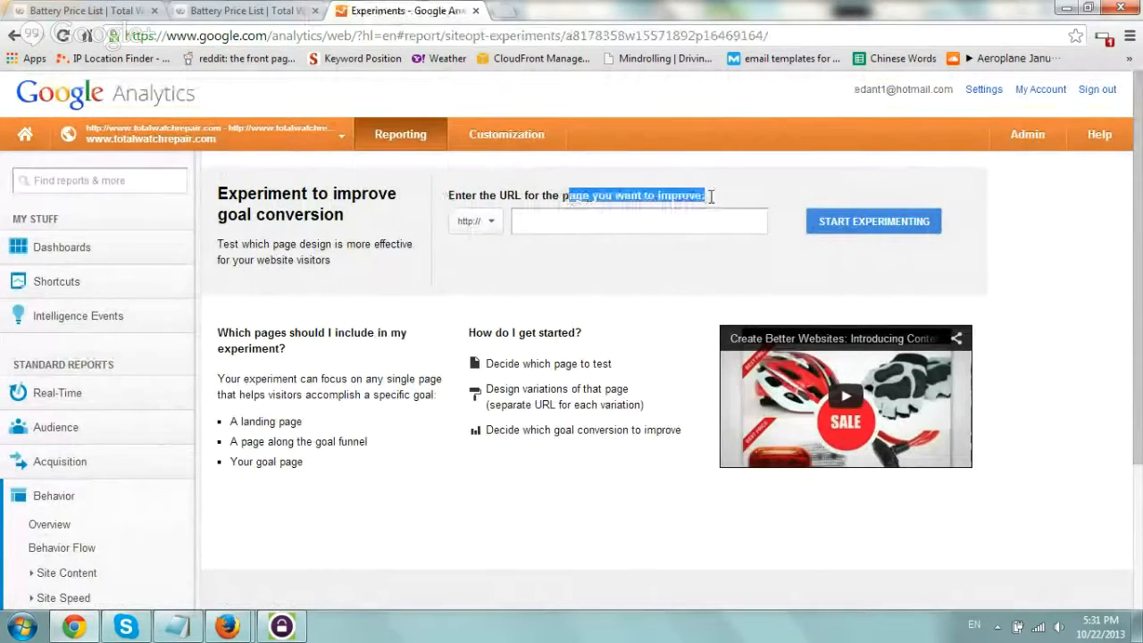
# Copy the original battery_price_list.php page's address and paste it as the URL of the page to improve.
pyautogui.click(188, 11)
pyautogui.click(220, 34)
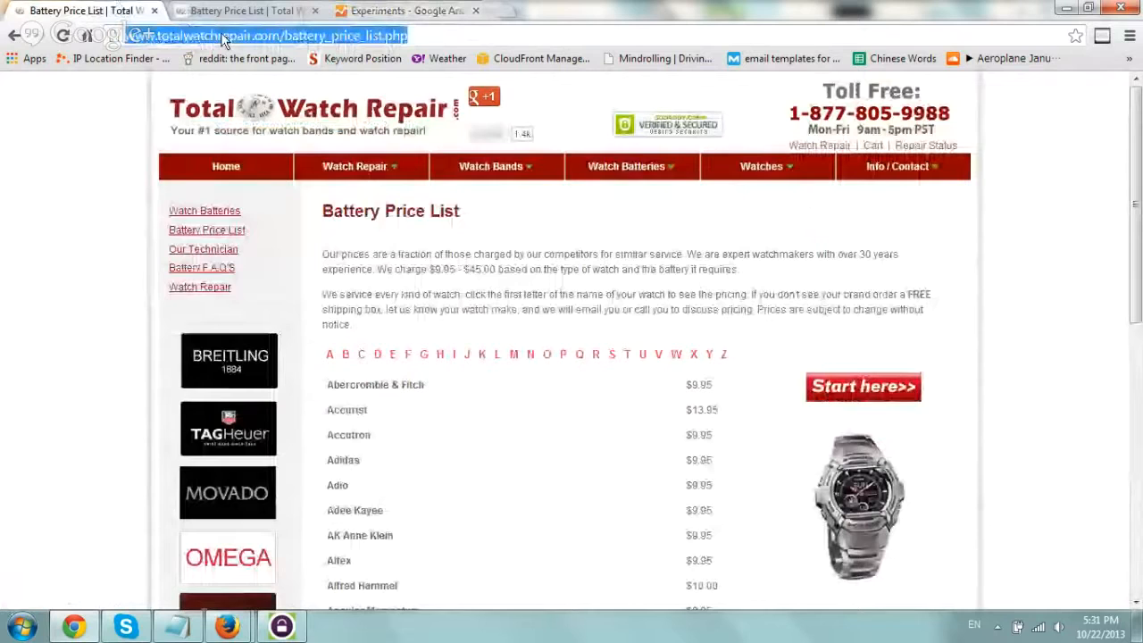
pyautogui.click(407, 11)
pyautogui.click(585, 221)
pyautogui.hotkey('ctrl', 'v')
pyautogui.press('Home')
pyautogui.hotkey('shift', 'Right')
pyautogui.hotkey('shift', 'Right')
pyautogui.hotkey('shift', 'Right')
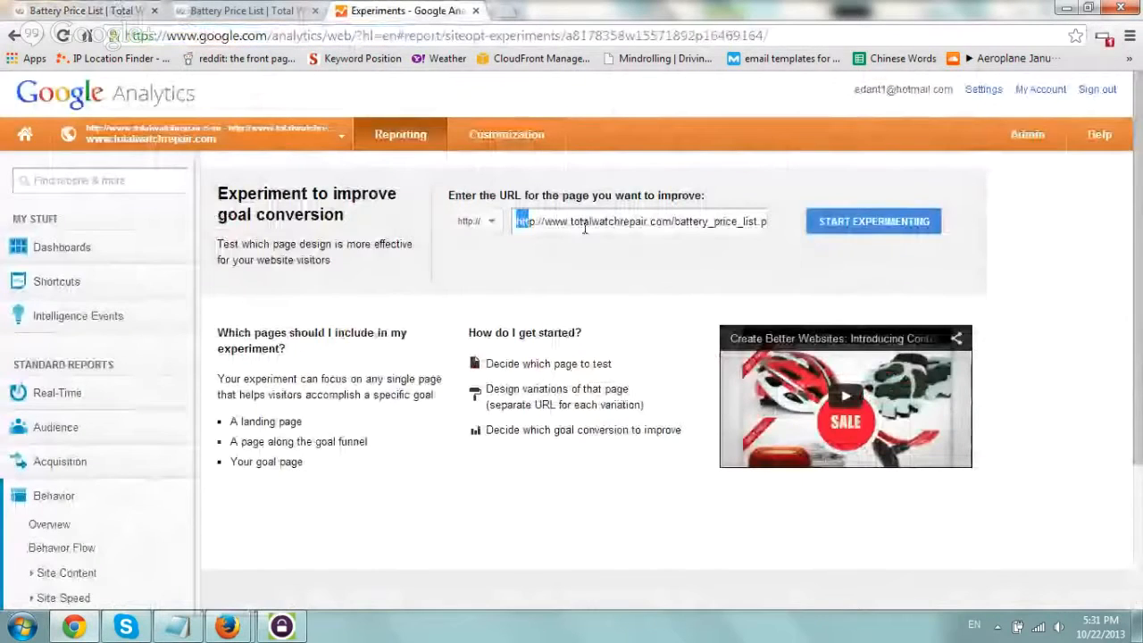
pyautogui.hotkey('shift', 'Right')
pyautogui.hotkey('shift', 'Right')
pyautogui.hotkey('shift', 'Right')
pyautogui.hotkey('shift', 'Right')
pyautogui.press('Delete')
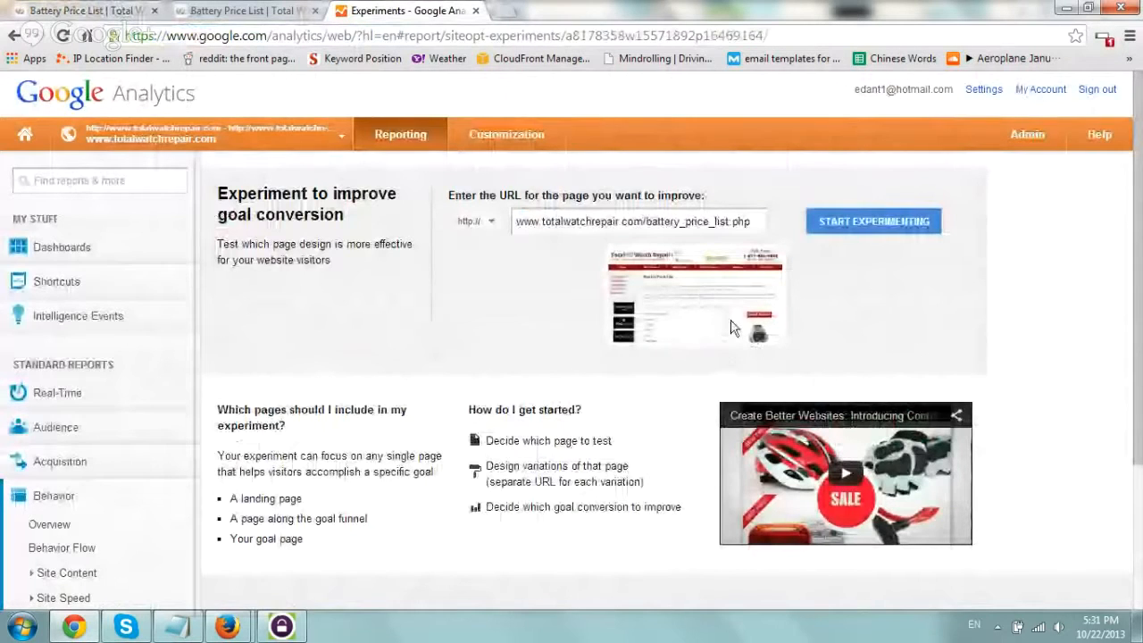
pyautogui.click(854, 222)
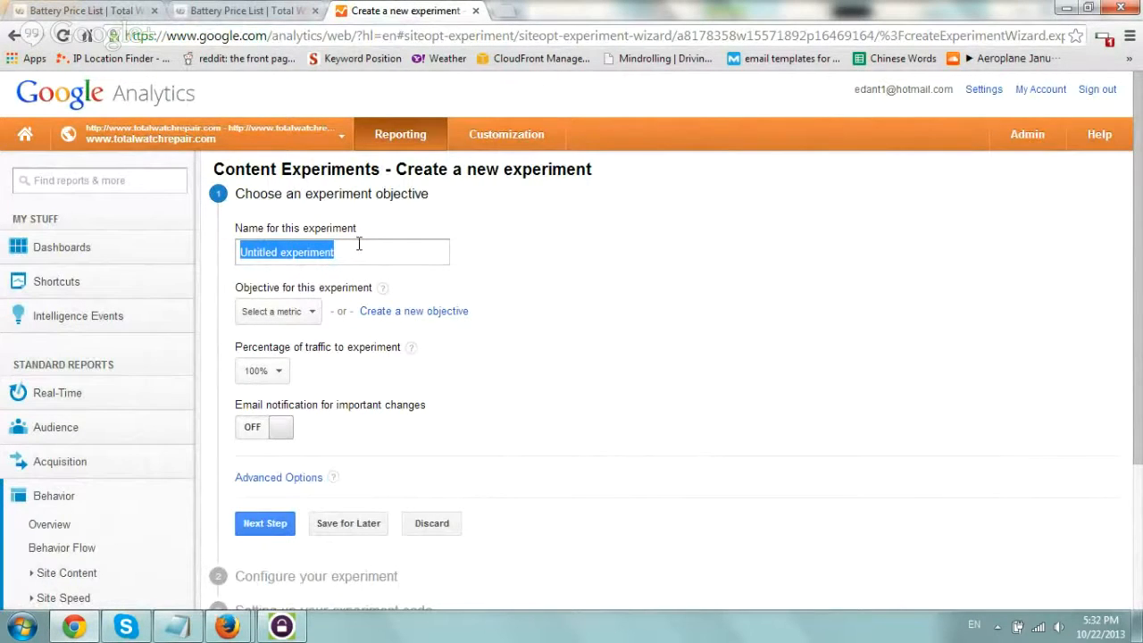
# Name the experiment "Battery Price List Get Start Here Clicks" and set its objective to Battery Start Here Clicked On (Goal 1 Completions).
pyautogui.write('Battery Price List Ge')
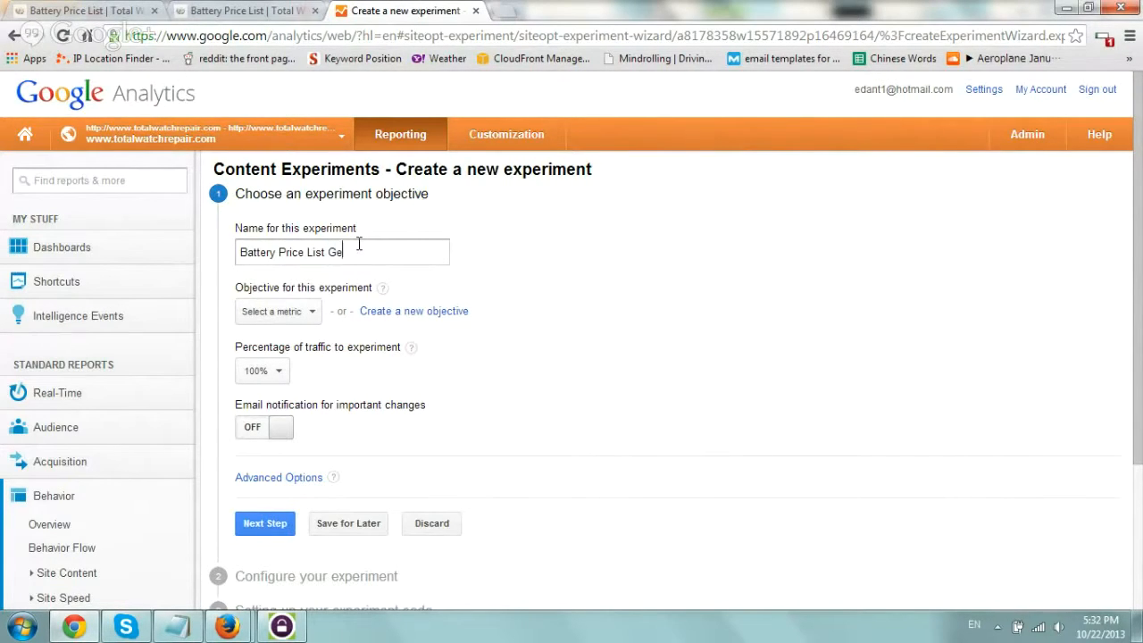
pyautogui.write('t Start Here Clicks')
pyautogui.moveTo(237, 287); pyautogui.dragTo(367, 288)
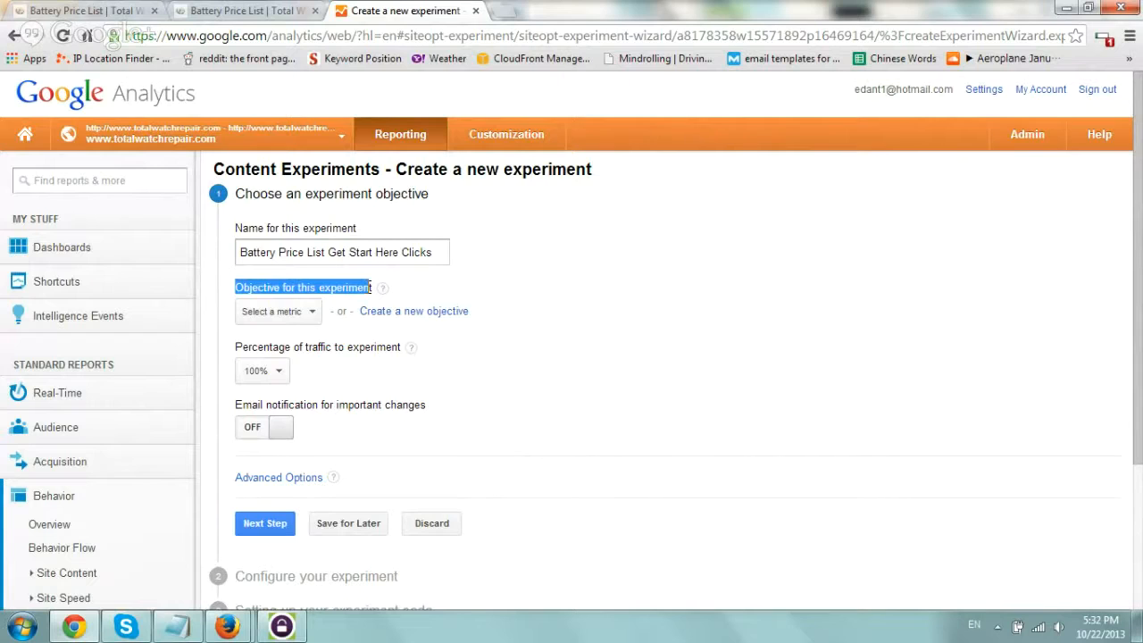
pyautogui.click(314, 312)
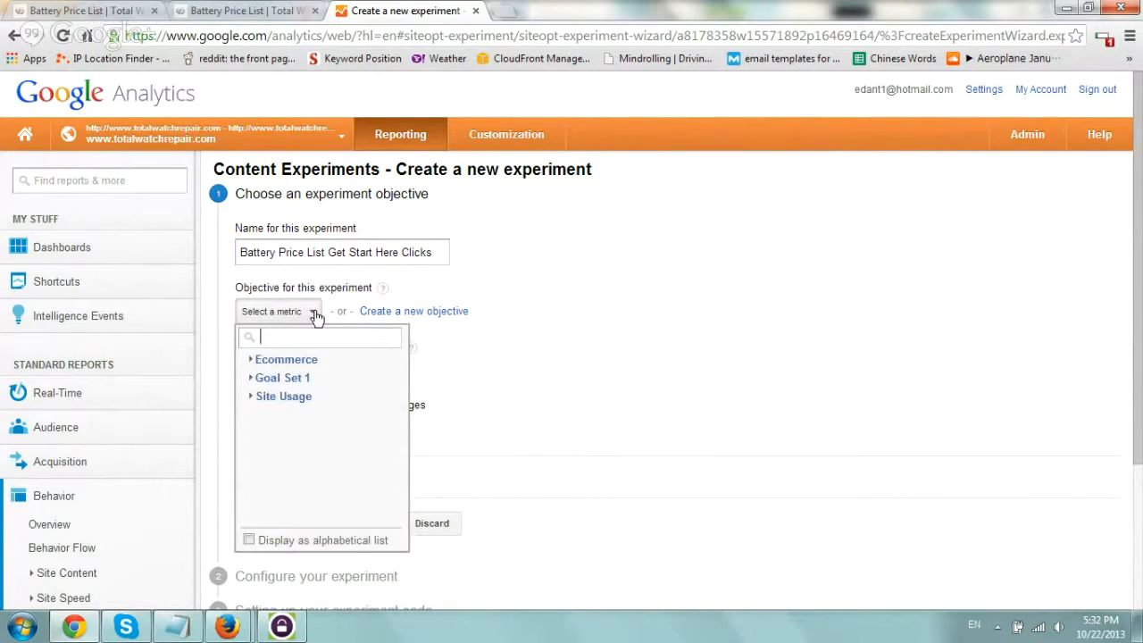
pyautogui.click(295, 377)
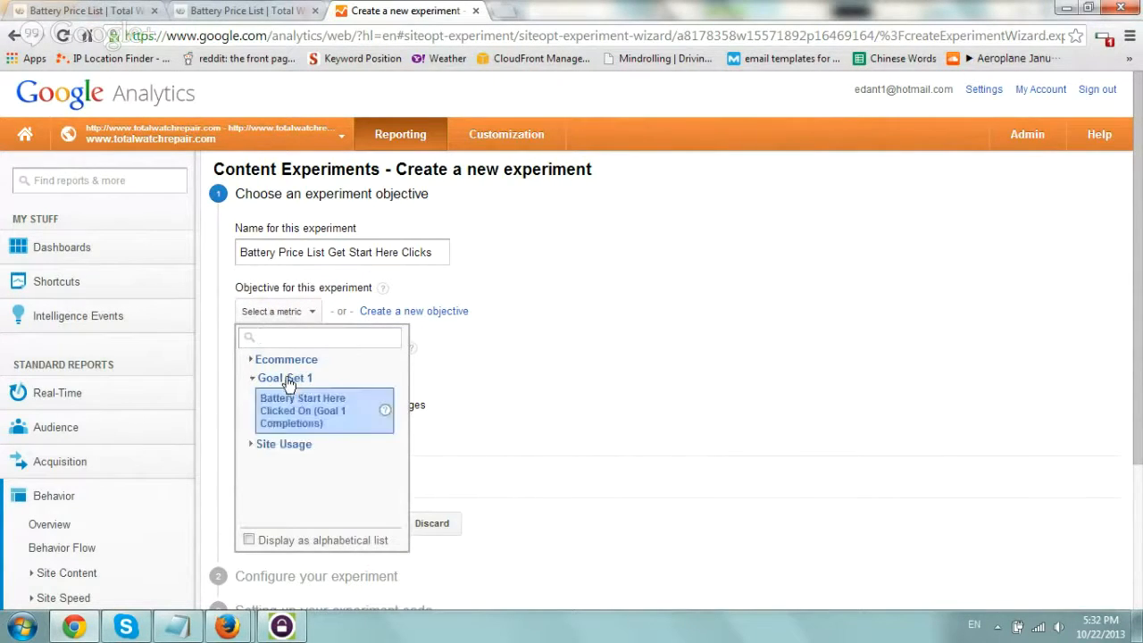
pyautogui.click(355, 423)
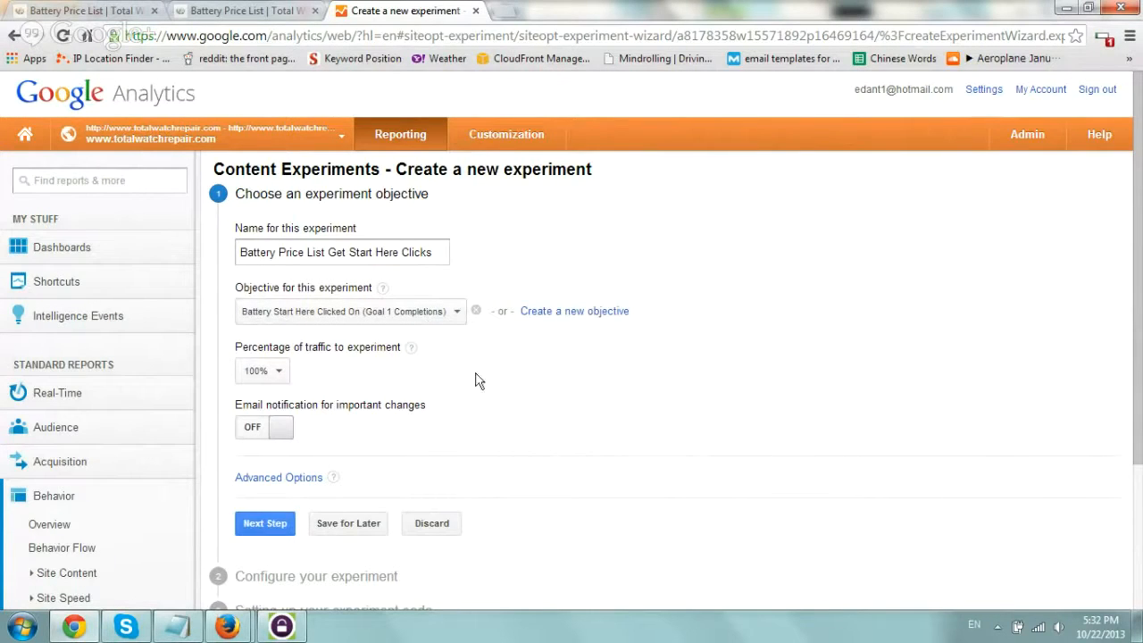
# Keep 100% of traffic in the experiment and turn on email notification for important changes.
pyautogui.moveTo(237, 346); pyautogui.dragTo(402, 347)
pyautogui.click(280, 429)
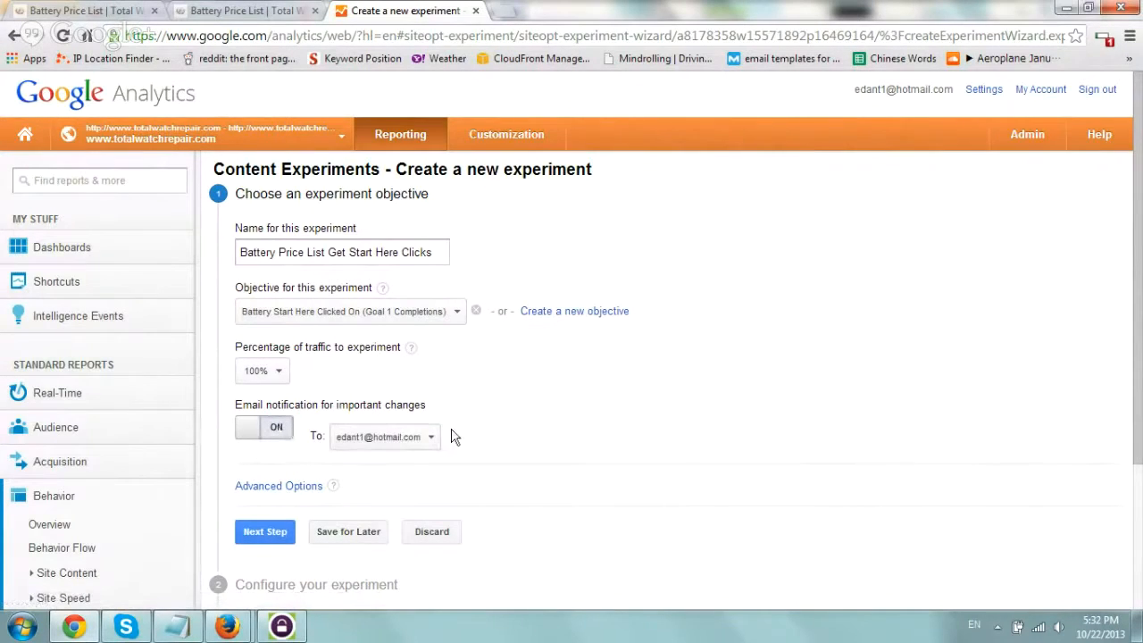
pyautogui.moveTo(338, 404); pyautogui.dragTo(438, 405)
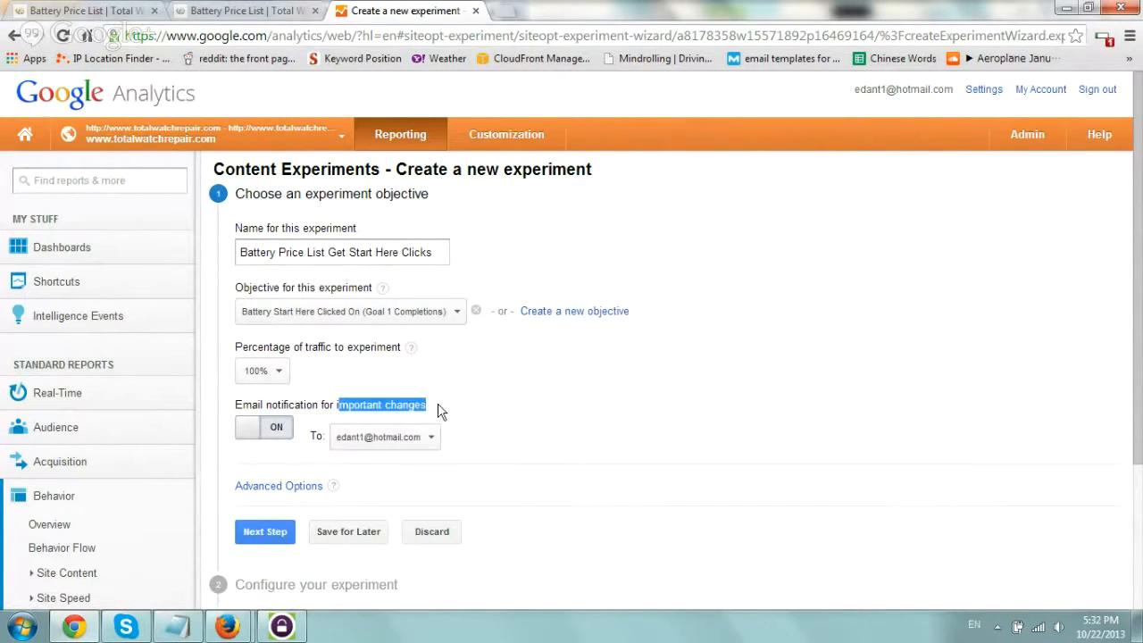
pyautogui.click(439, 407)
# Review the advanced options, keeping even traffic distribution off, a 2 weeks minimum run and a 95.0% confidence threshold, and proceed to configuring the experiment.
pyautogui.scroll(-1, 491, 397)
pyautogui.click(293, 404)
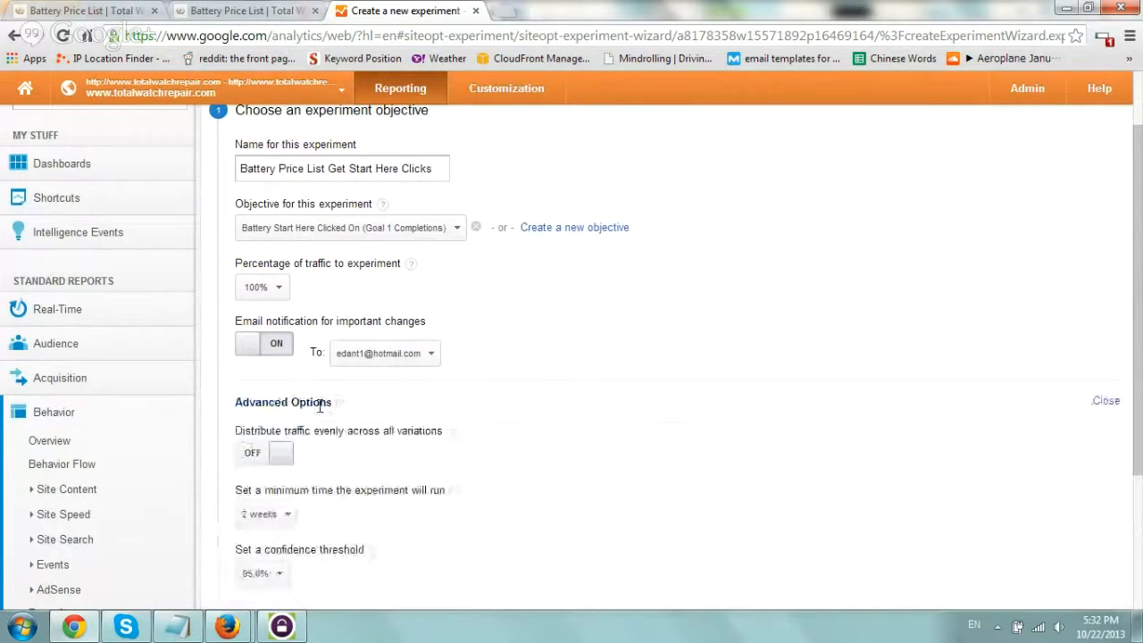
pyautogui.scroll(-2, 513, 369)
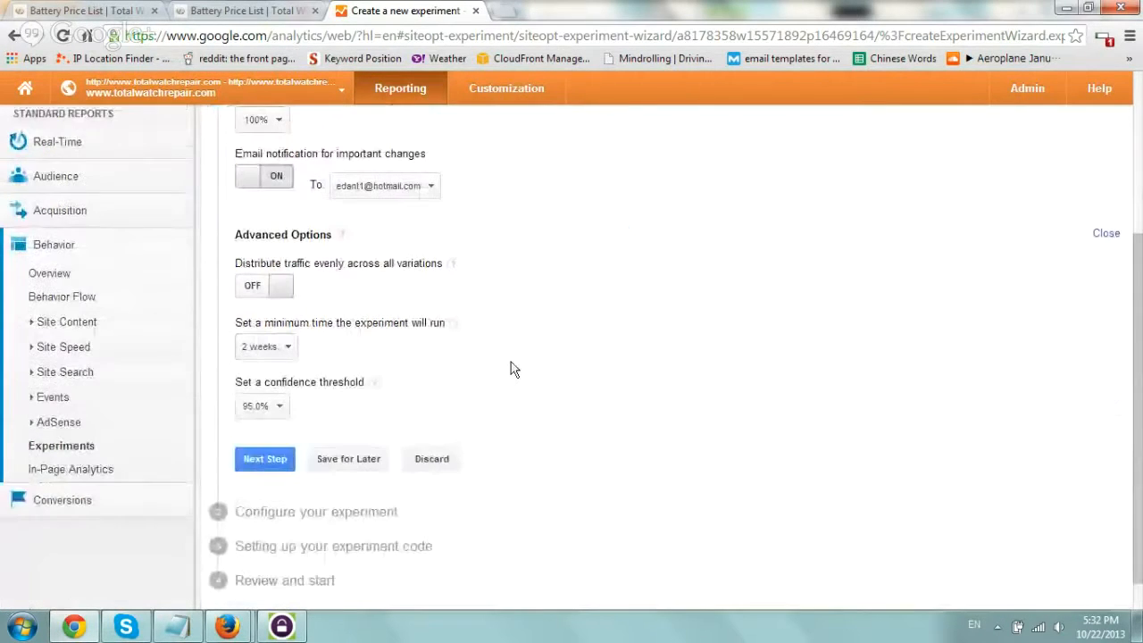
pyautogui.moveTo(251, 262); pyautogui.dragTo(340, 268)
pyautogui.click(342, 271)
pyautogui.moveTo(262, 323); pyautogui.dragTo(416, 323)
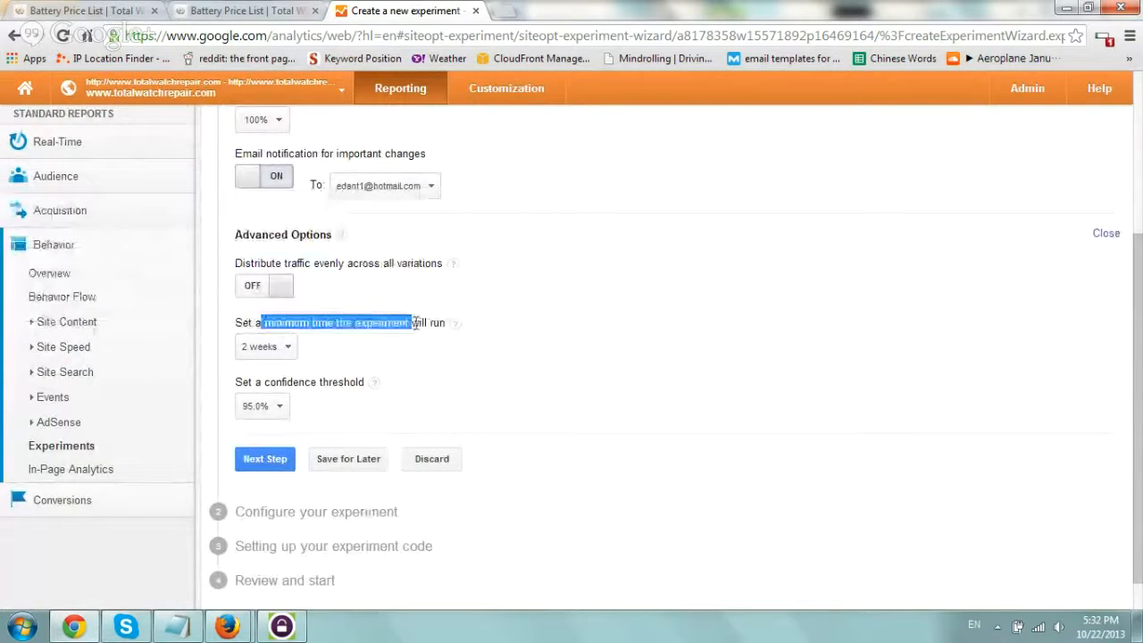
pyautogui.click(420, 324)
pyautogui.click(288, 353)
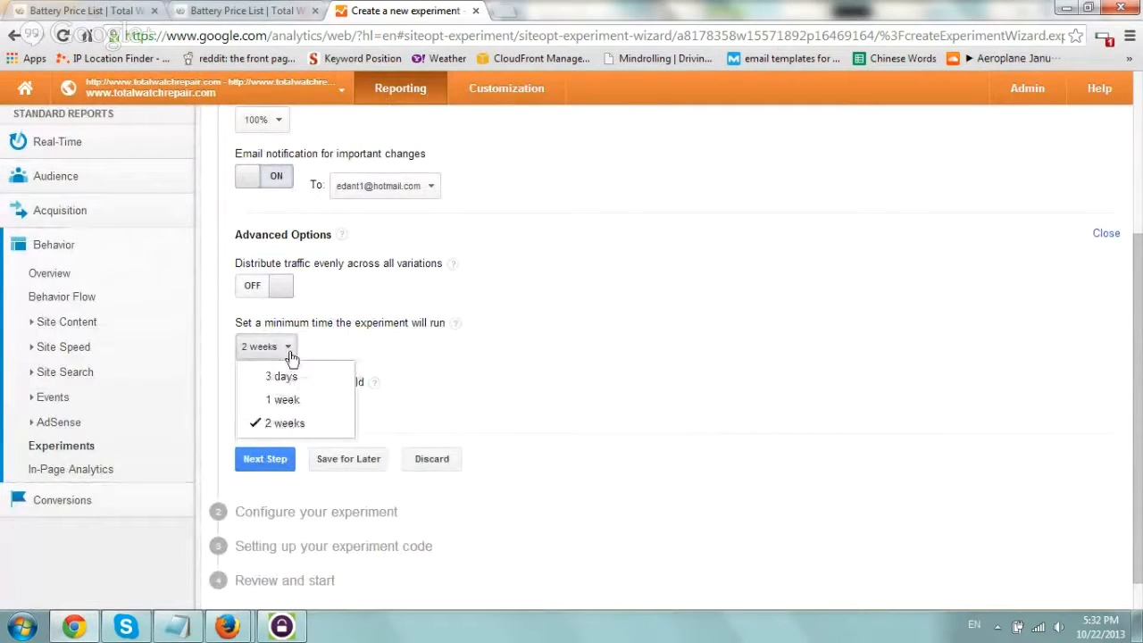
pyautogui.click(348, 352)
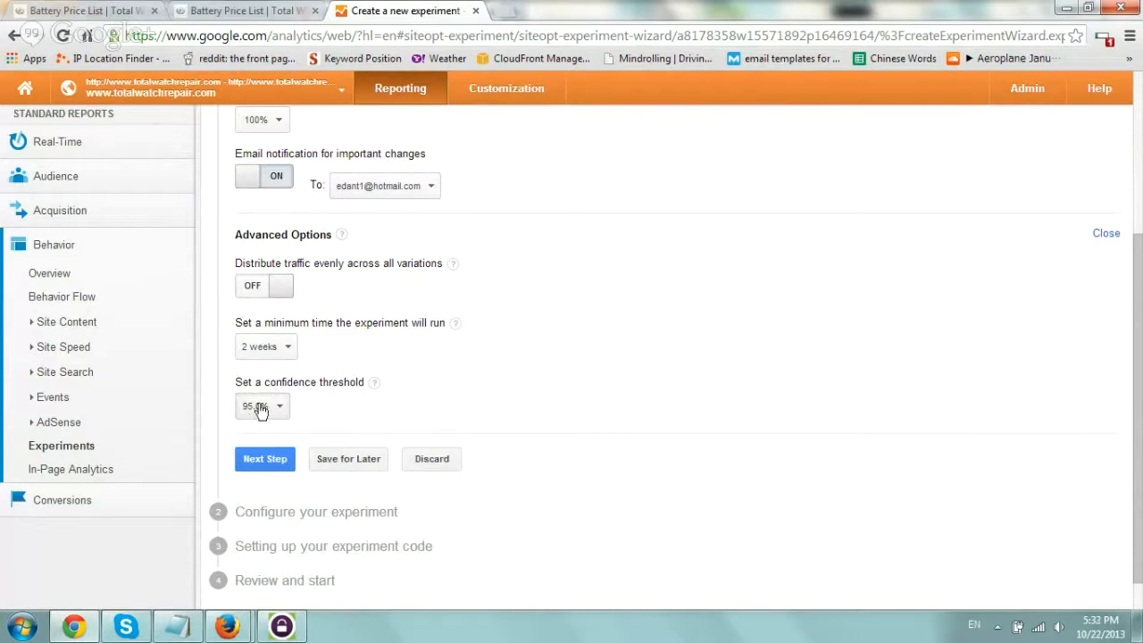
pyautogui.click(267, 460)
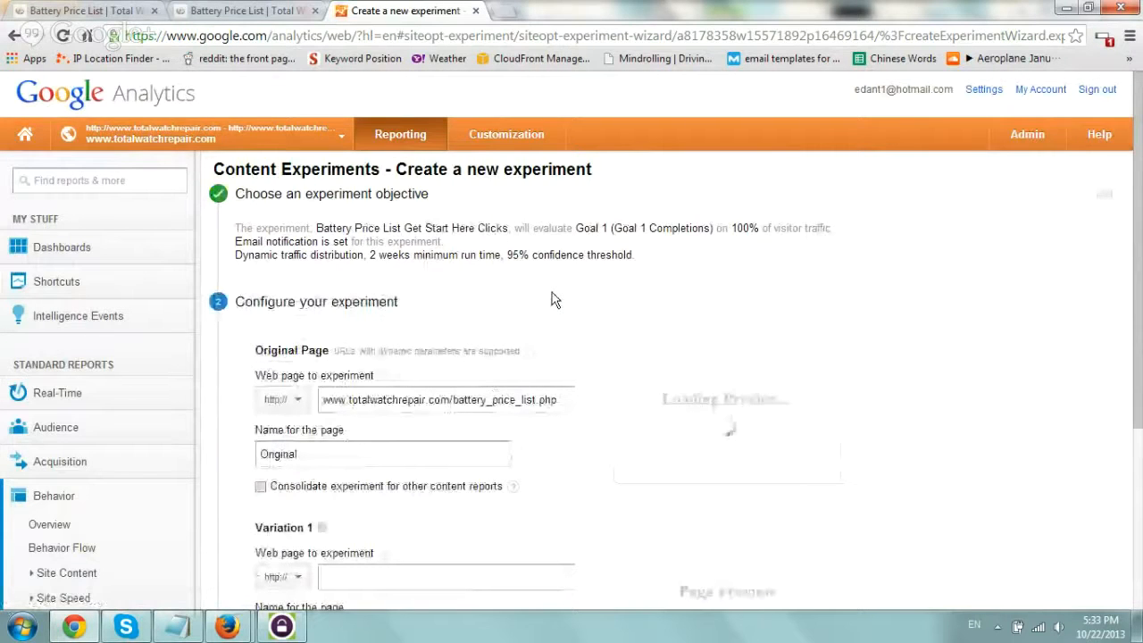
pyautogui.scroll(-1, 518, 201)
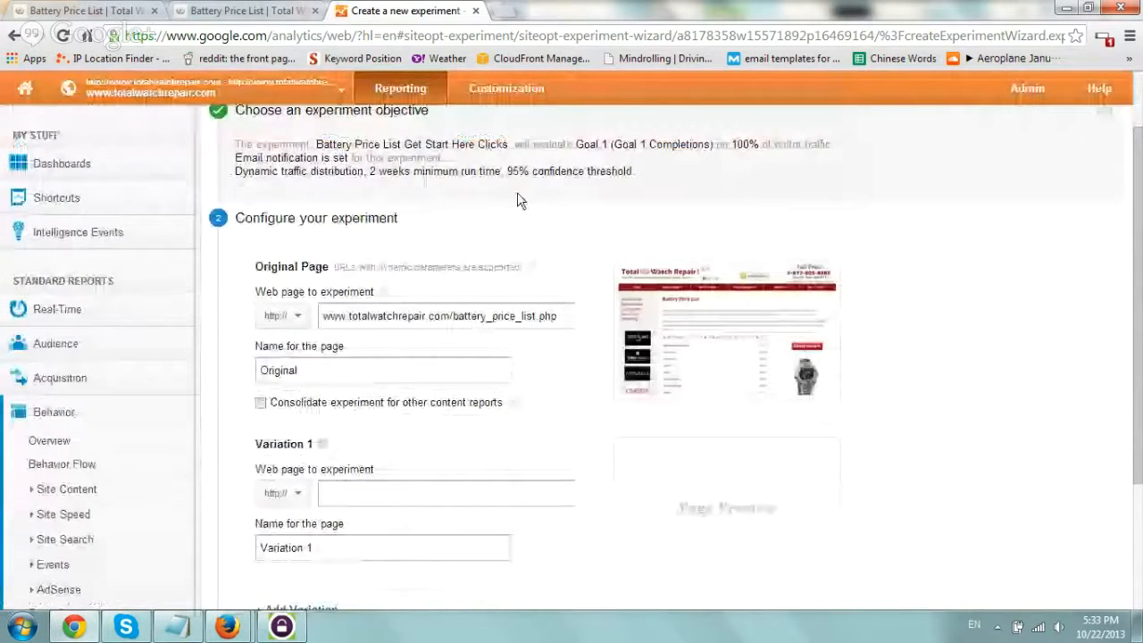
pyautogui.click(488, 494)
pyautogui.write('http://www.totalwatchrepair.com/battery_price.php')
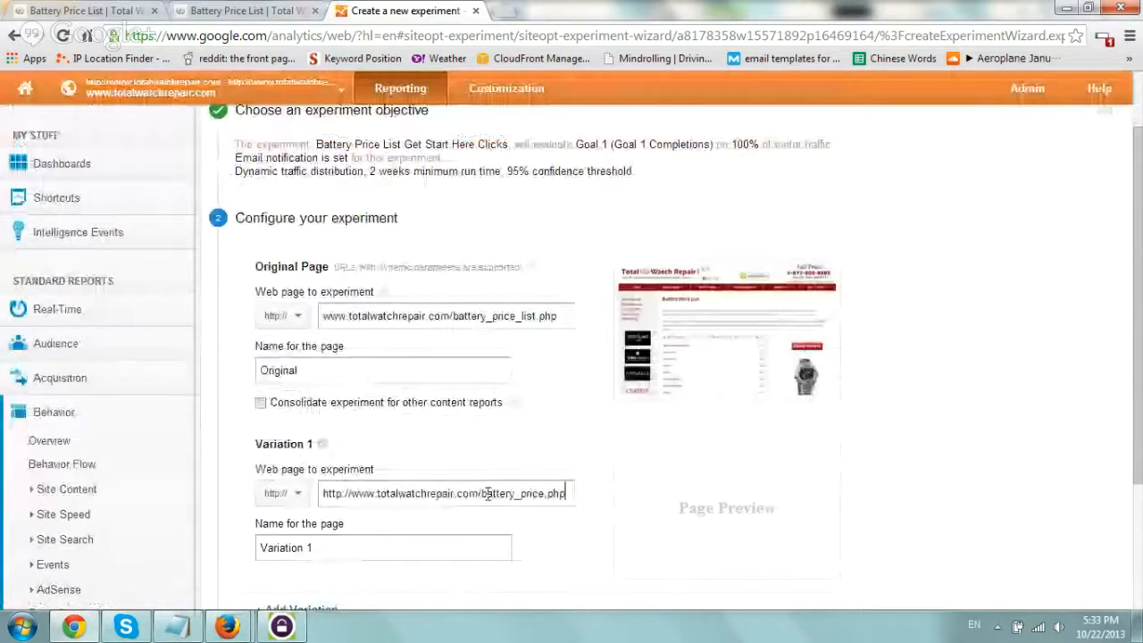
pyautogui.hotkey('shift', 'Right')
pyautogui.hotkey('shift', 'Right')
pyautogui.hotkey('shift', 'Right')
pyautogui.hotkey('shift', 'Right')
pyautogui.hotkey('shift', 'Right')
pyautogui.hotkey('shift', 'Right')
pyautogui.press('BackSpace')
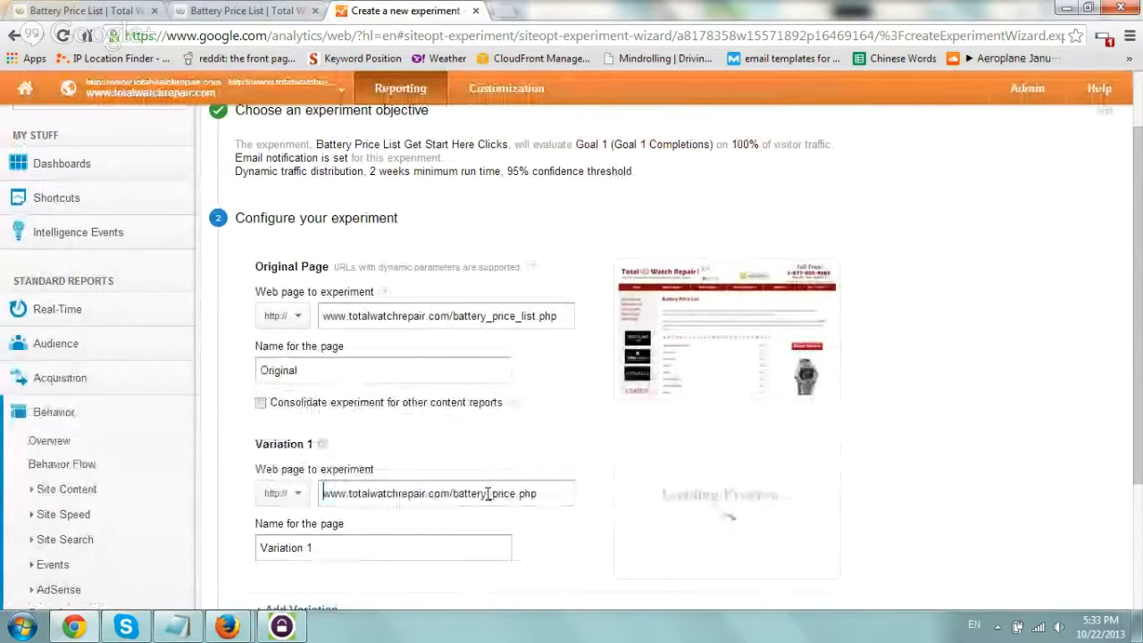
# Name the variation page "Variation 1 - Larger Button" and proceed to the experiment code setup.
pyautogui.scroll(-1, 482, 482)
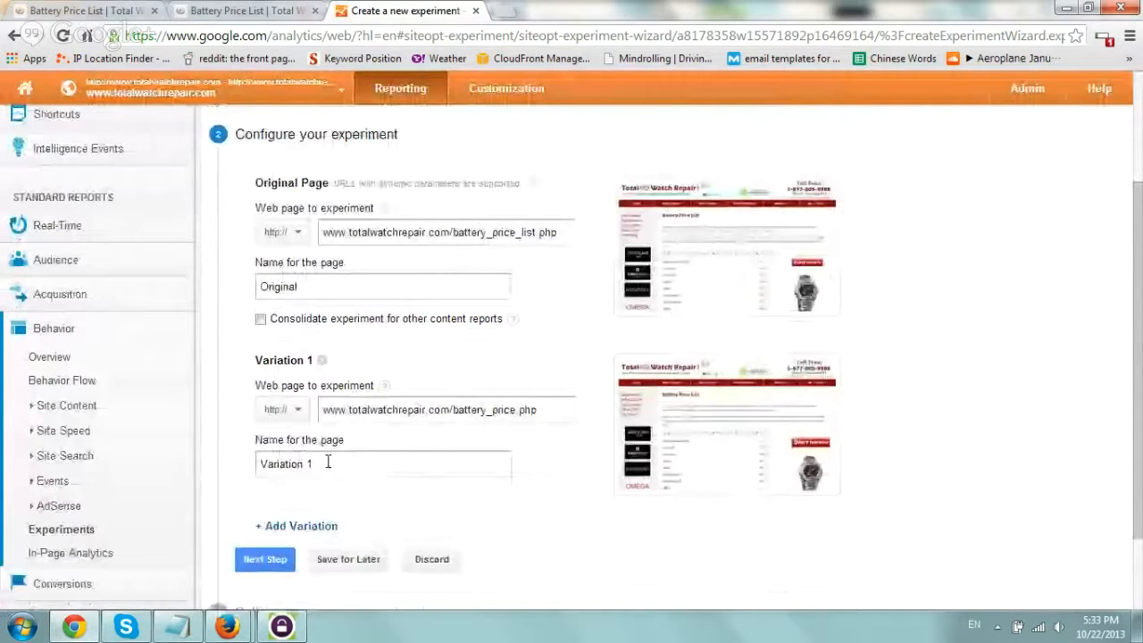
pyautogui.click(328, 463)
pyautogui.write('- Large')
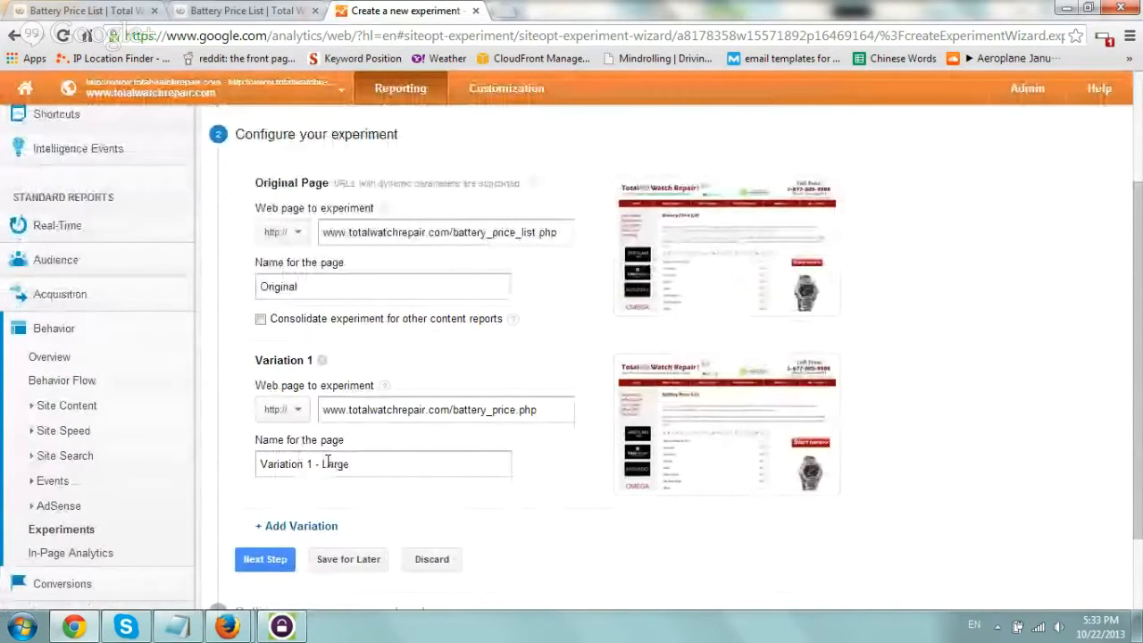
pyautogui.write(' Button')
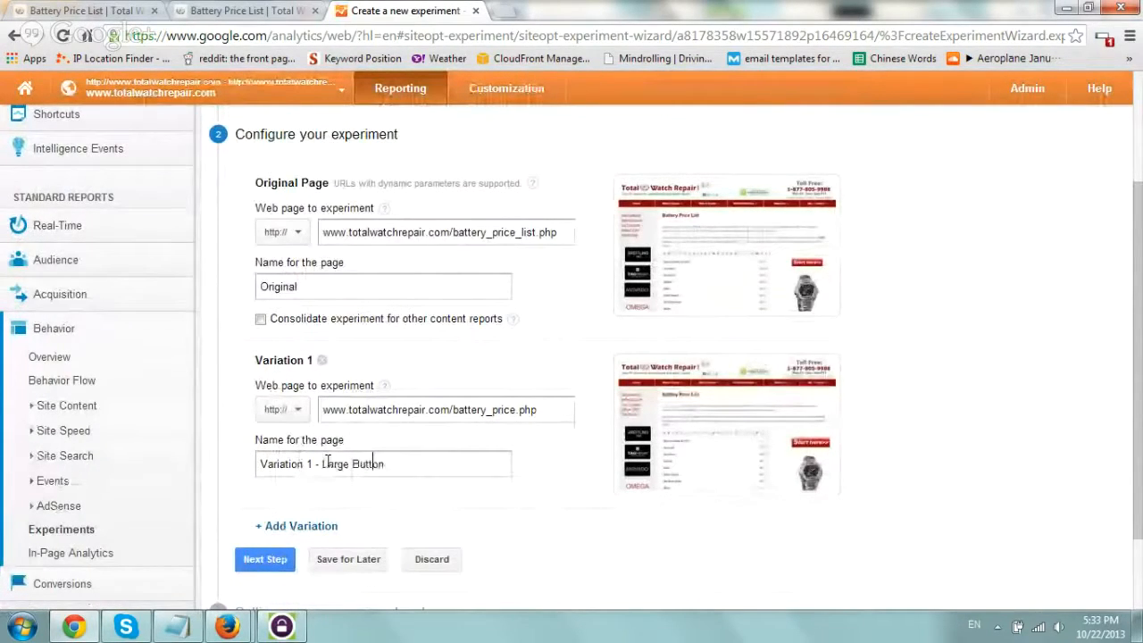
pyautogui.press('Left')
pyautogui.press('Left')
pyautogui.press('Left')
pyautogui.press('Left')
pyautogui.press('Left')
pyautogui.write('r')
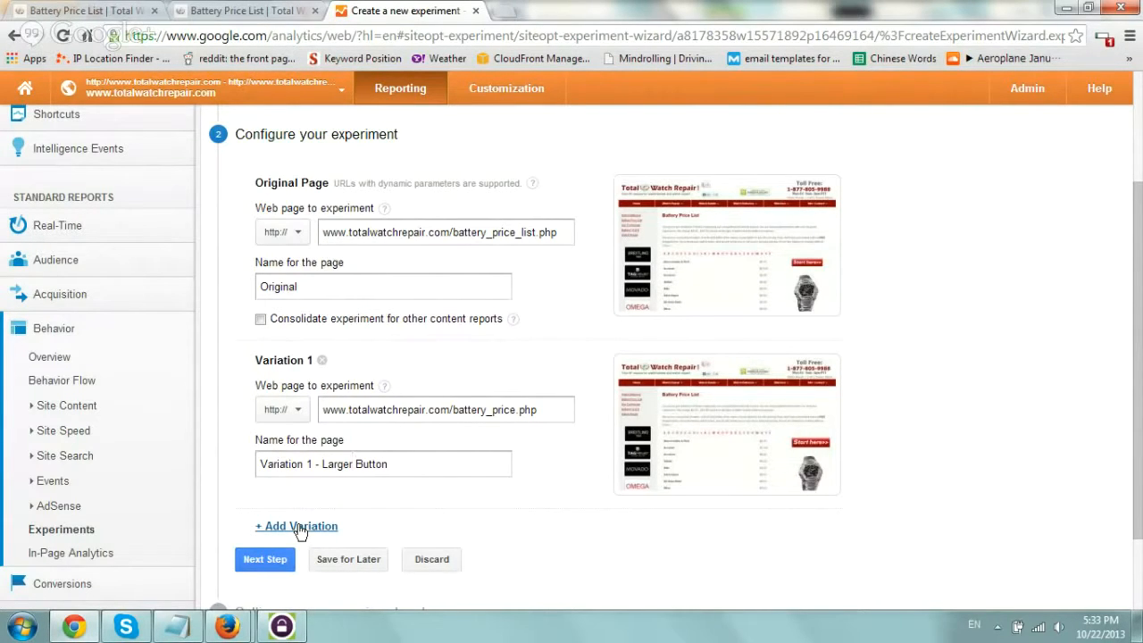
pyautogui.click(284, 558)
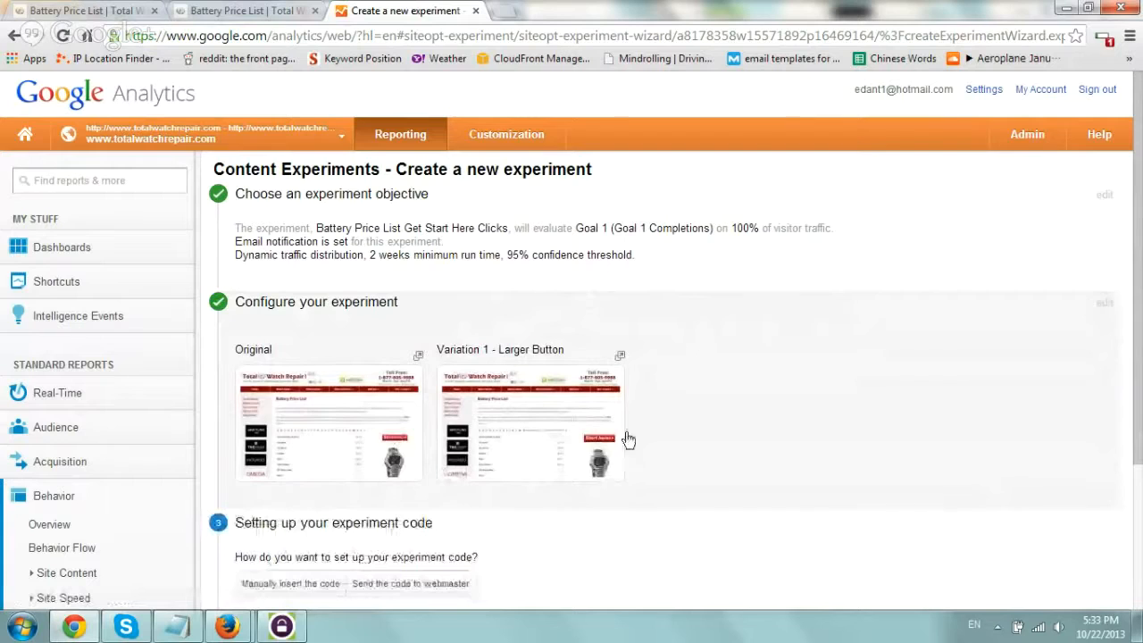
# Choose to insert the experiment code manually and read where the script belongs on the original page.
pyautogui.scroll(-2, 706, 349)
pyautogui.scroll(-1, 706, 349)
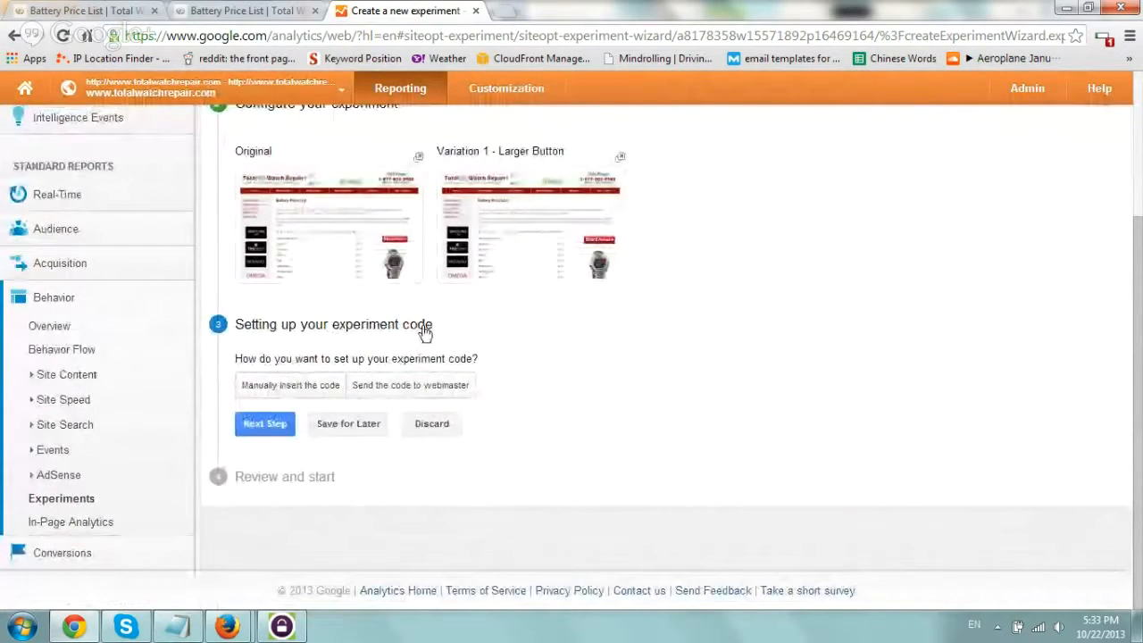
pyautogui.click(307, 390)
pyautogui.scroll(-2, 694, 339)
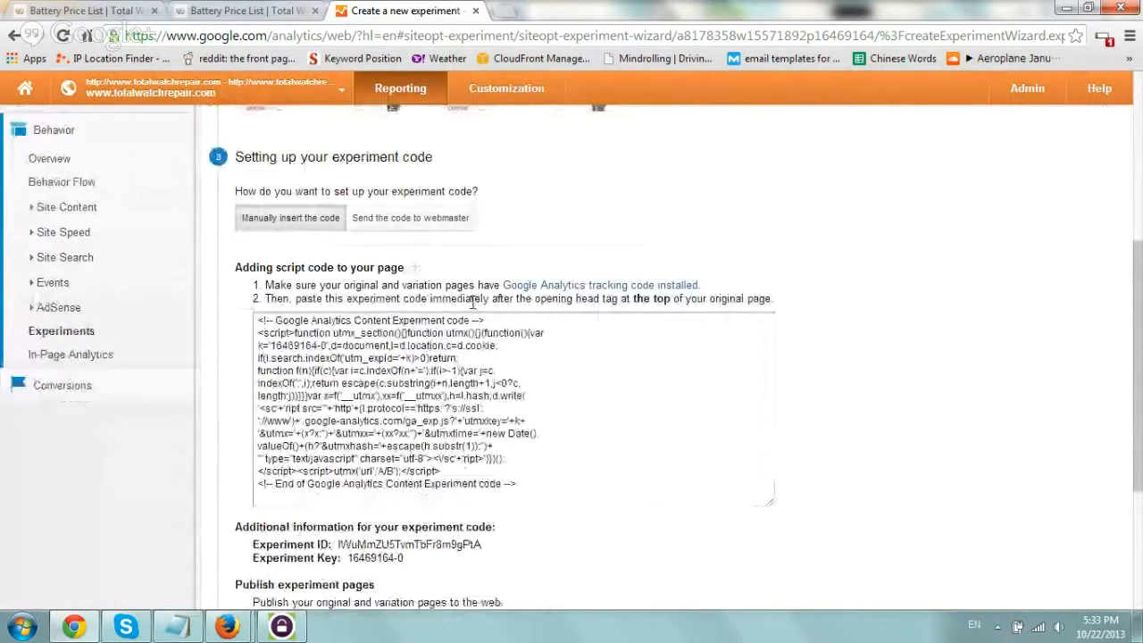
pyautogui.moveTo(534, 299); pyautogui.dragTo(685, 298)
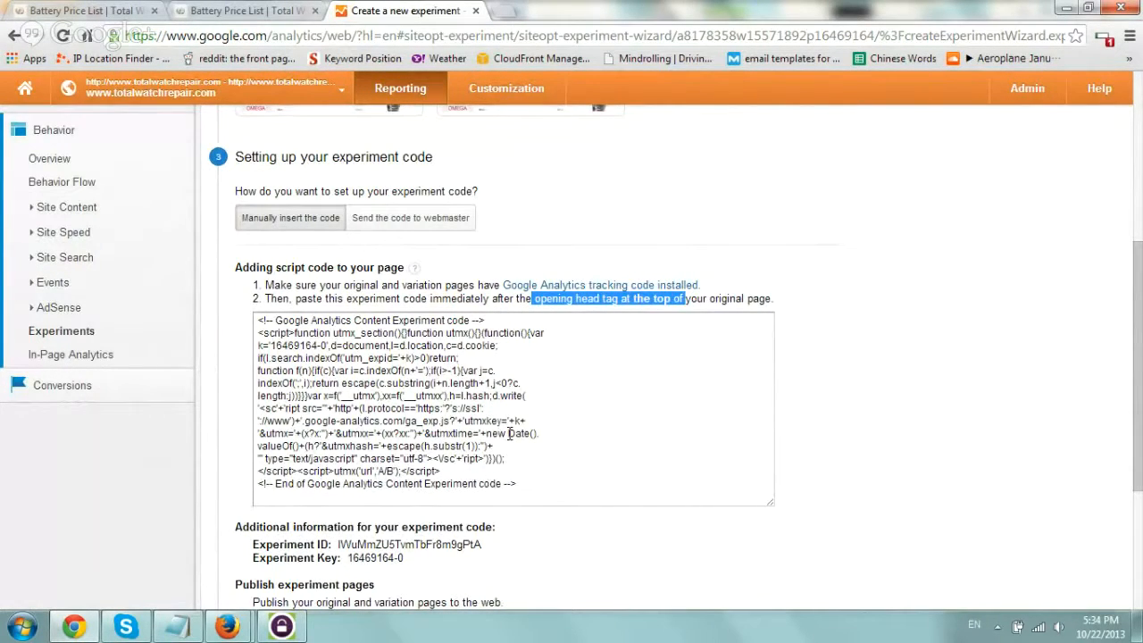
# View the source of the original battery_price_list.php page and search for "analytics" to locate the Google Analytics tracking script.
pyautogui.click(113, 11)
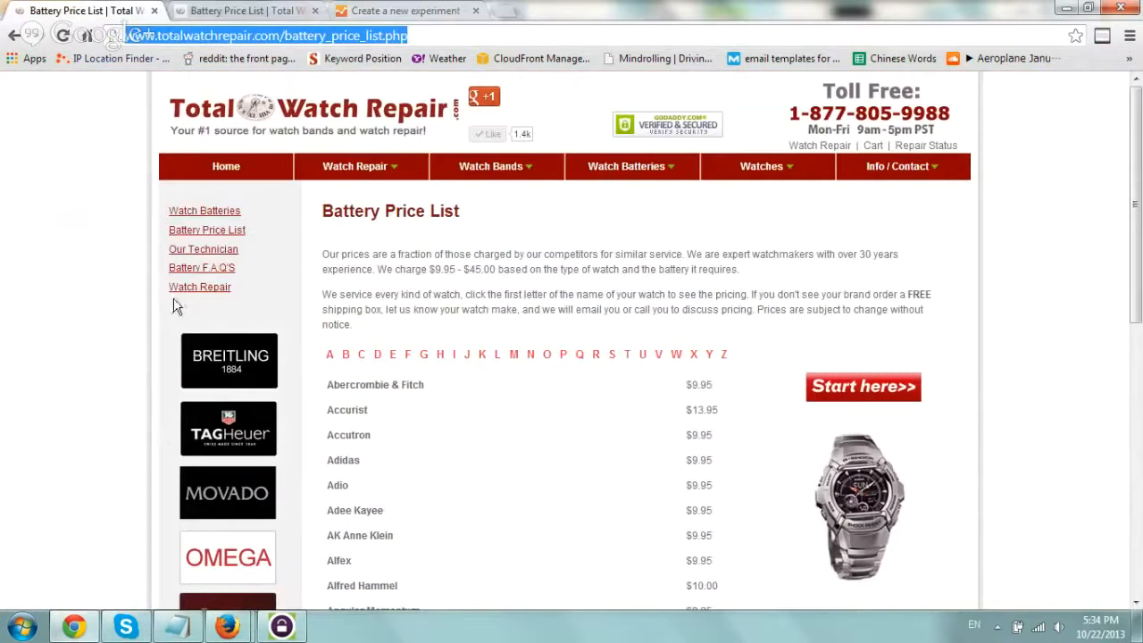
pyautogui.rightClick(173, 298)
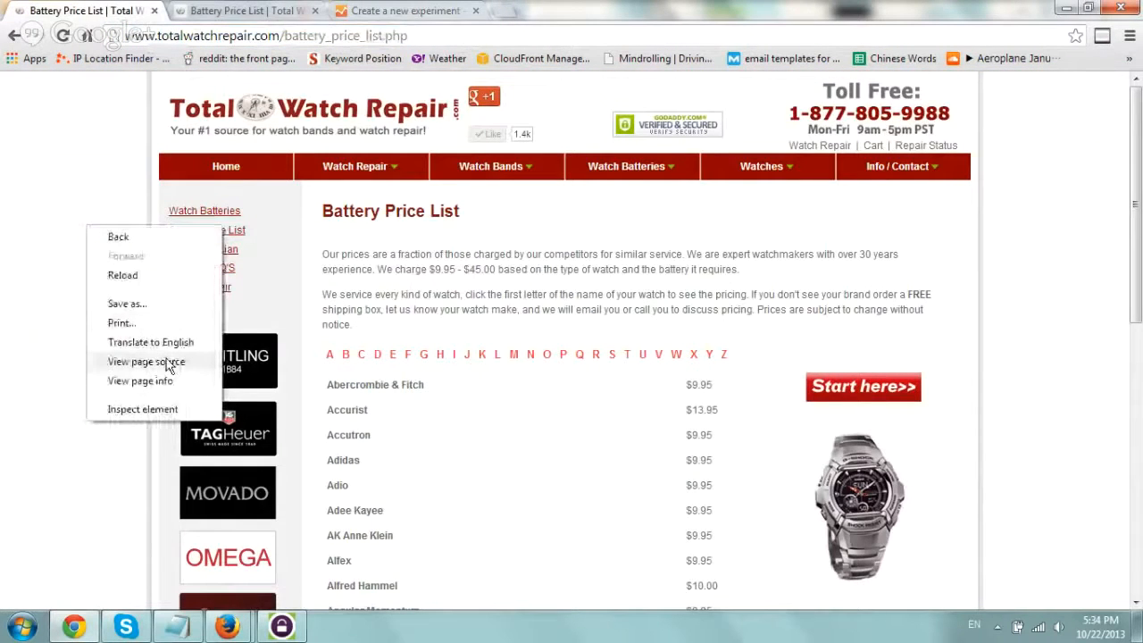
pyautogui.click(146, 362)
pyautogui.hotkey('ctrl', 'f')
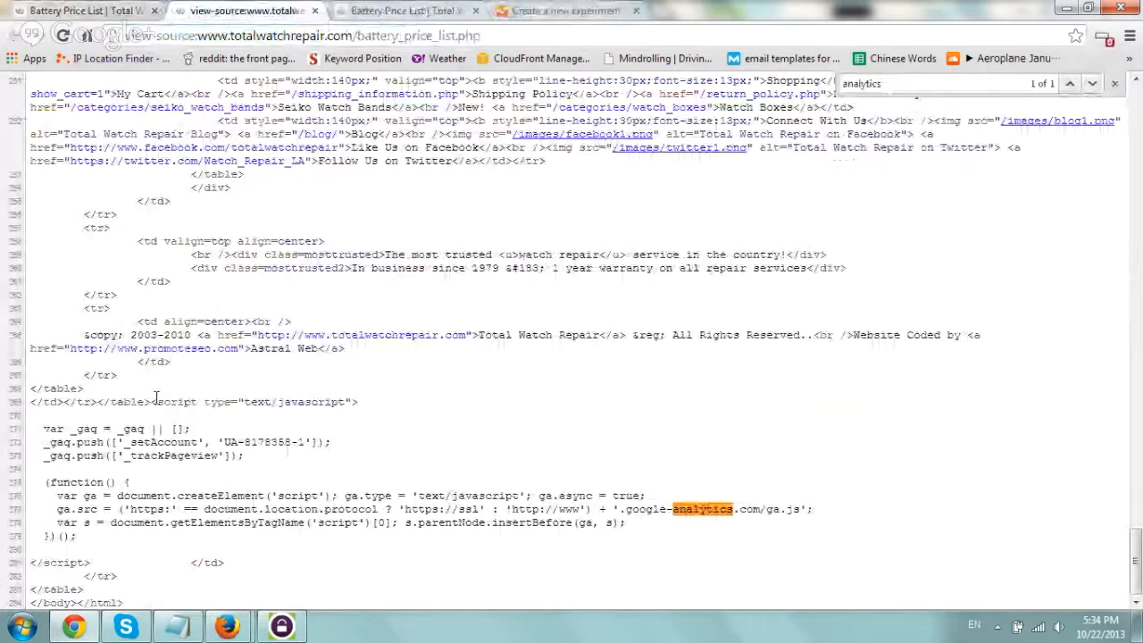
pyautogui.moveTo(154, 402); pyautogui.dragTo(92, 561)
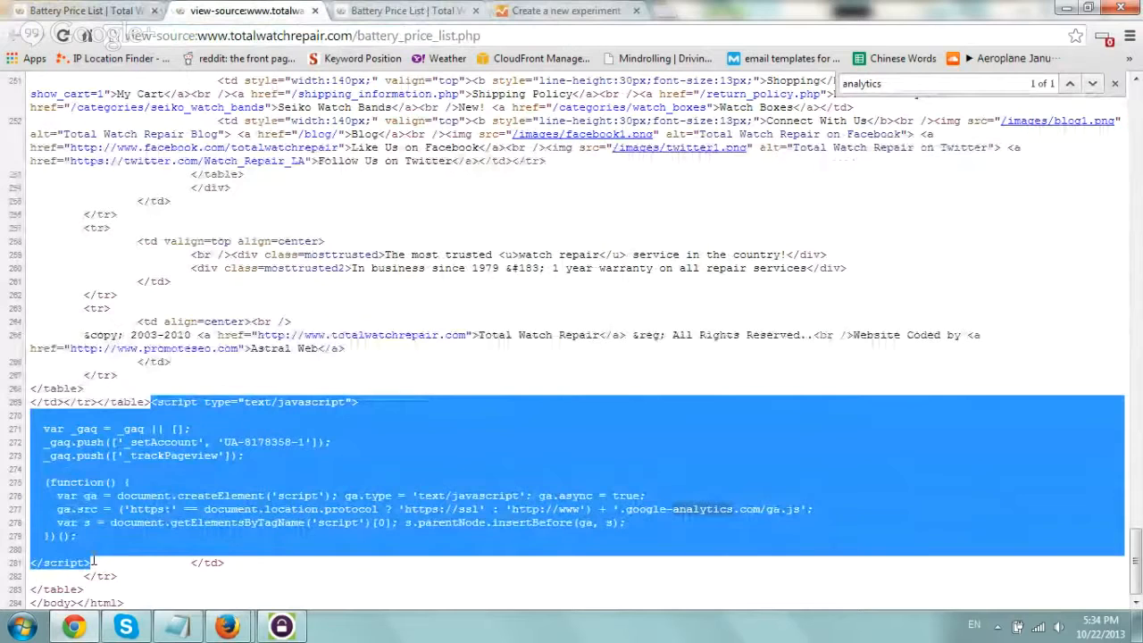
# Return to the experiment setup and copy the entire Google Analytics Content Experiment code.
pyautogui.click(568, 12)
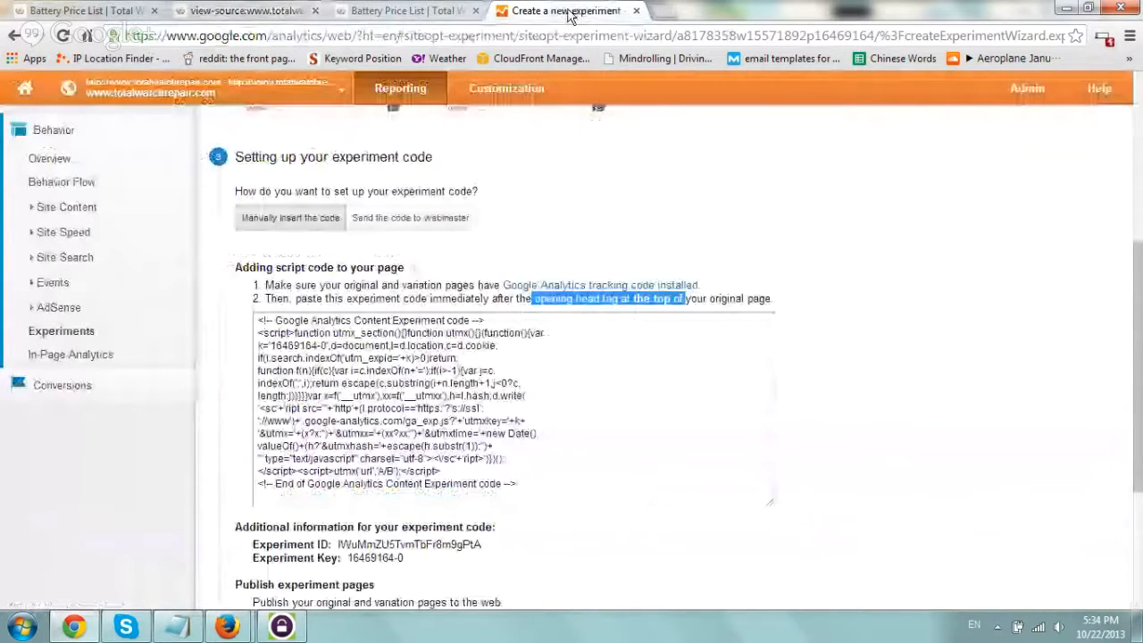
pyautogui.click(526, 357)
pyautogui.hotkey('ctrl', 'c')
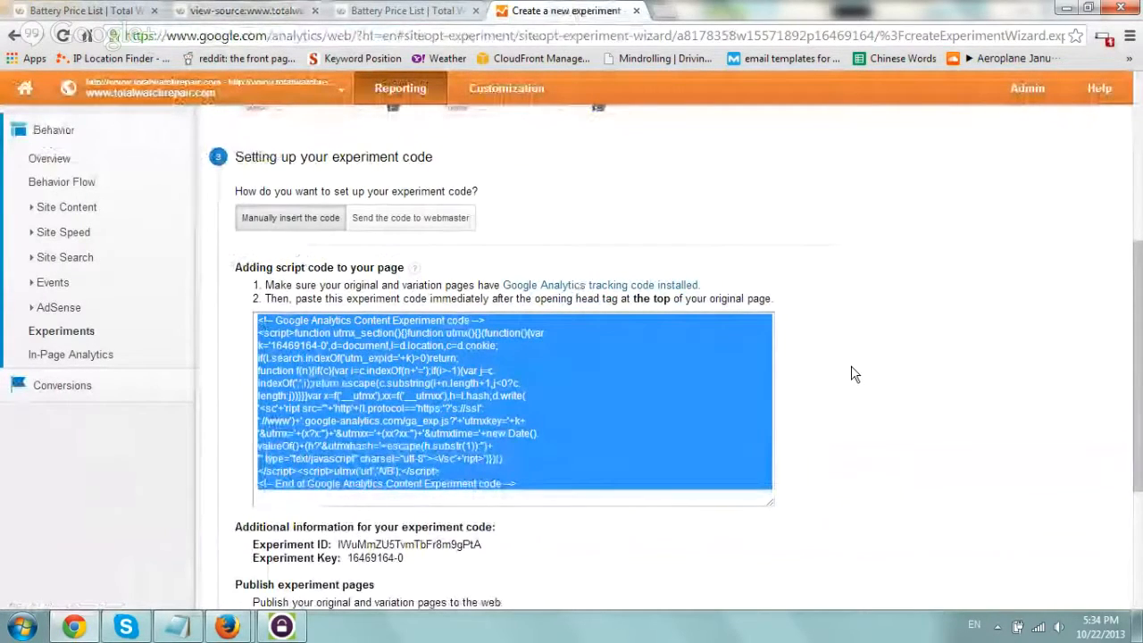
pyautogui.scroll(-1, 853, 374)
pyautogui.rightClick(568, 277)
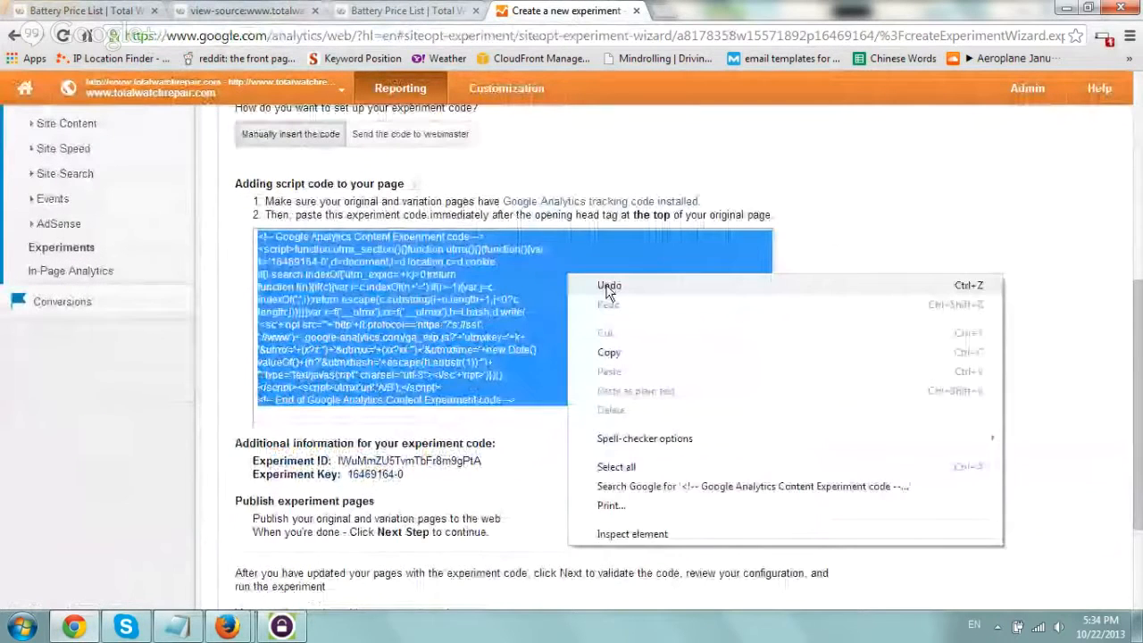
pyautogui.click(609, 352)
pyautogui.scroll(-1, 822, 337)
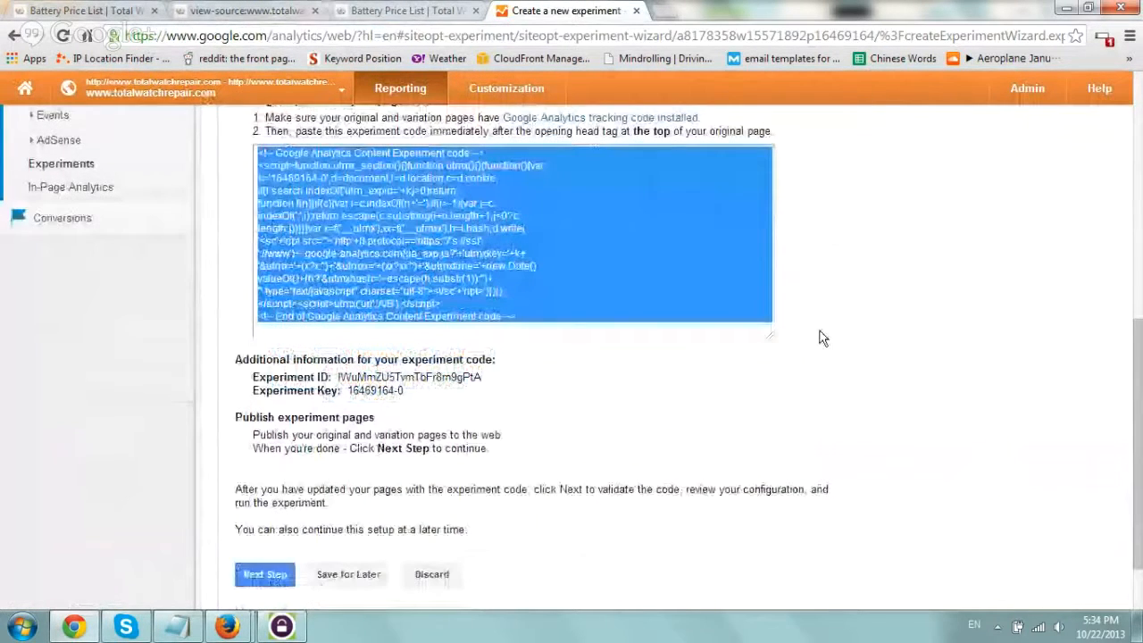
# In WS_FTP Professional, edit battery_price_list.php, paste the experiment code immediately after the opening head tag, and save and upload the file.
pyautogui.click(292, 627)
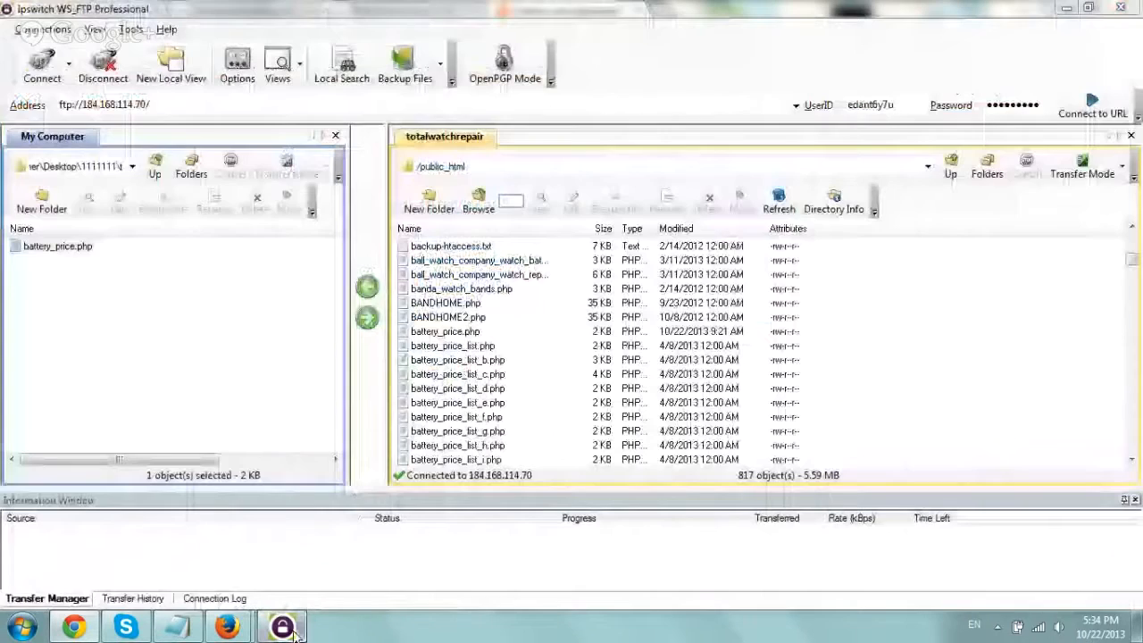
pyautogui.click(453, 346)
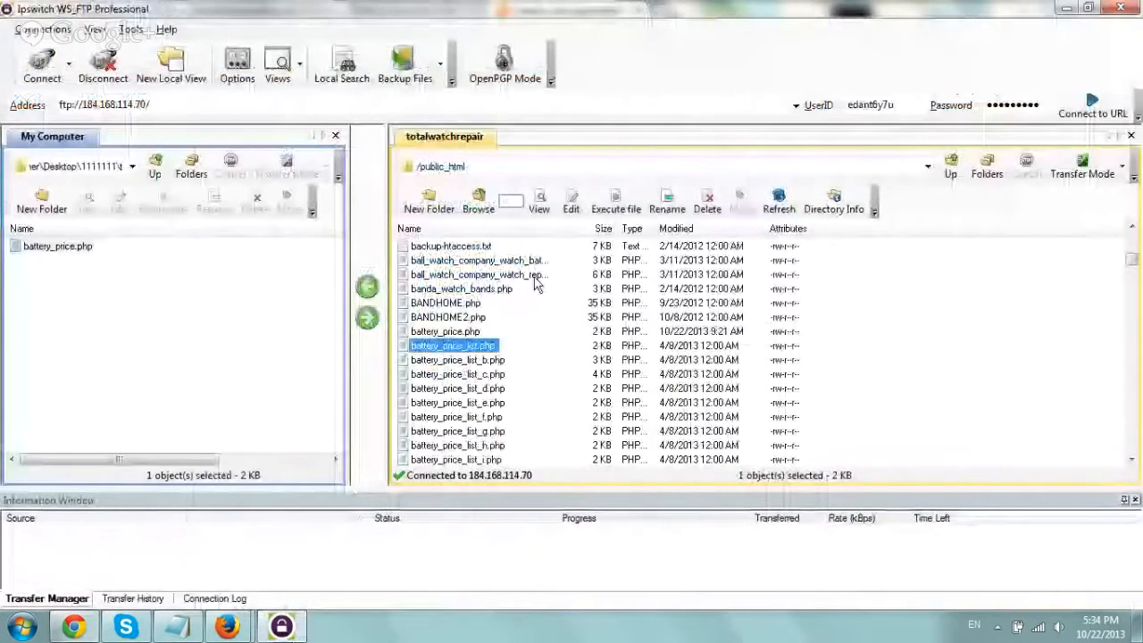
pyautogui.click(571, 204)
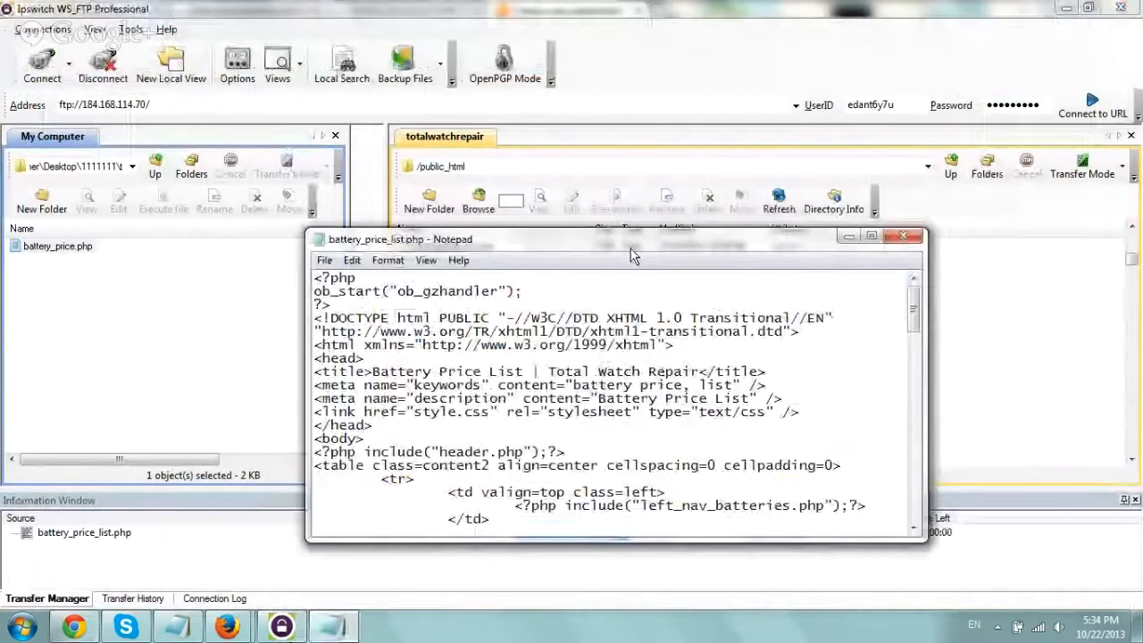
pyautogui.doubleClick(631, 249)
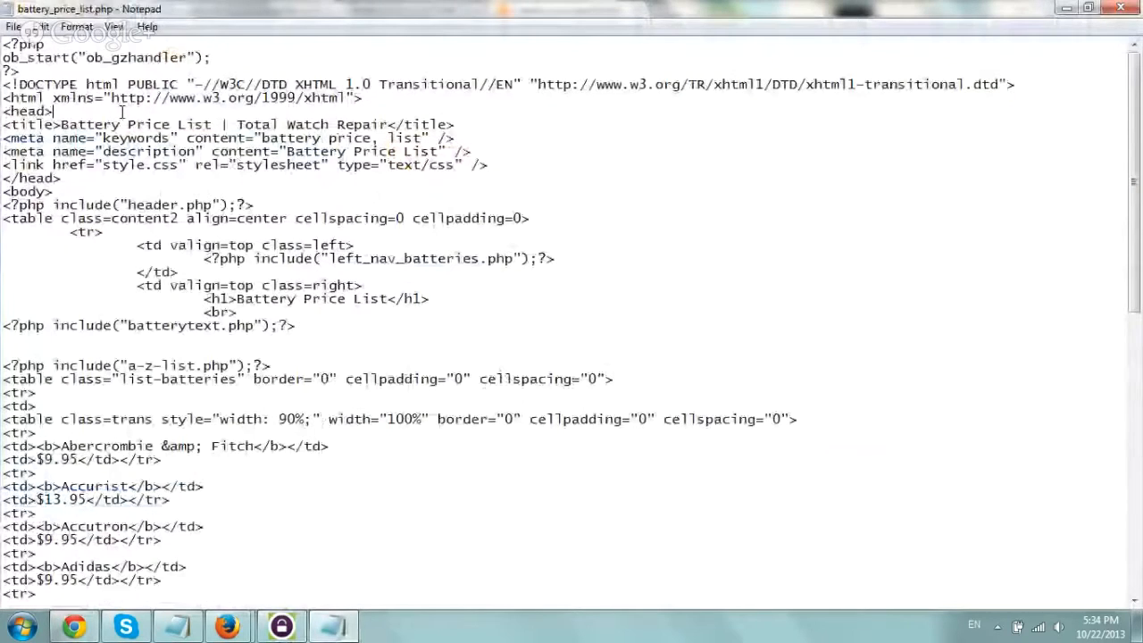
pyautogui.hotkey('ctrl', 'v')
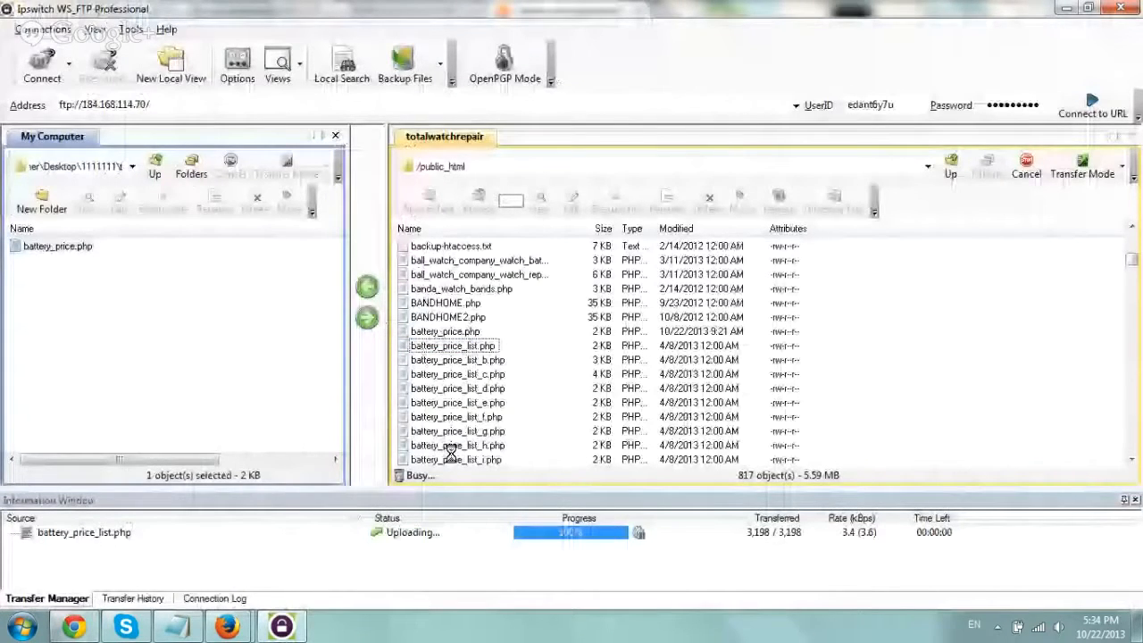
# Reload the live Battery Price List page in Chrome and check its source for the experiment code below the head tag.
pyautogui.click(74, 626)
pyautogui.press('F5')
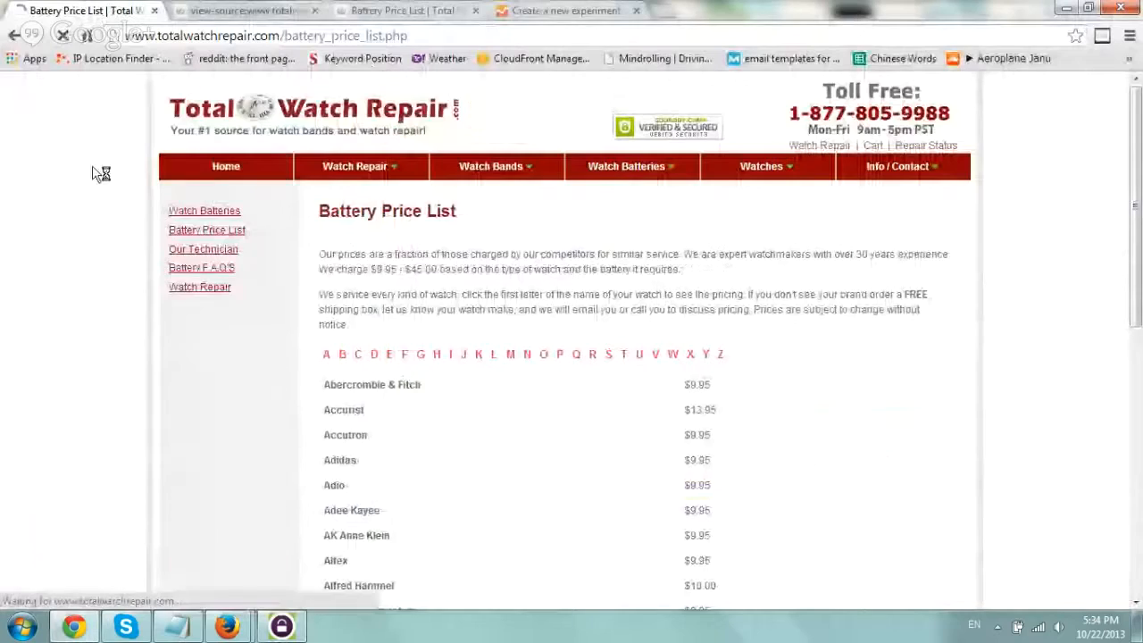
pyautogui.rightClick(105, 171)
pyautogui.click(145, 301)
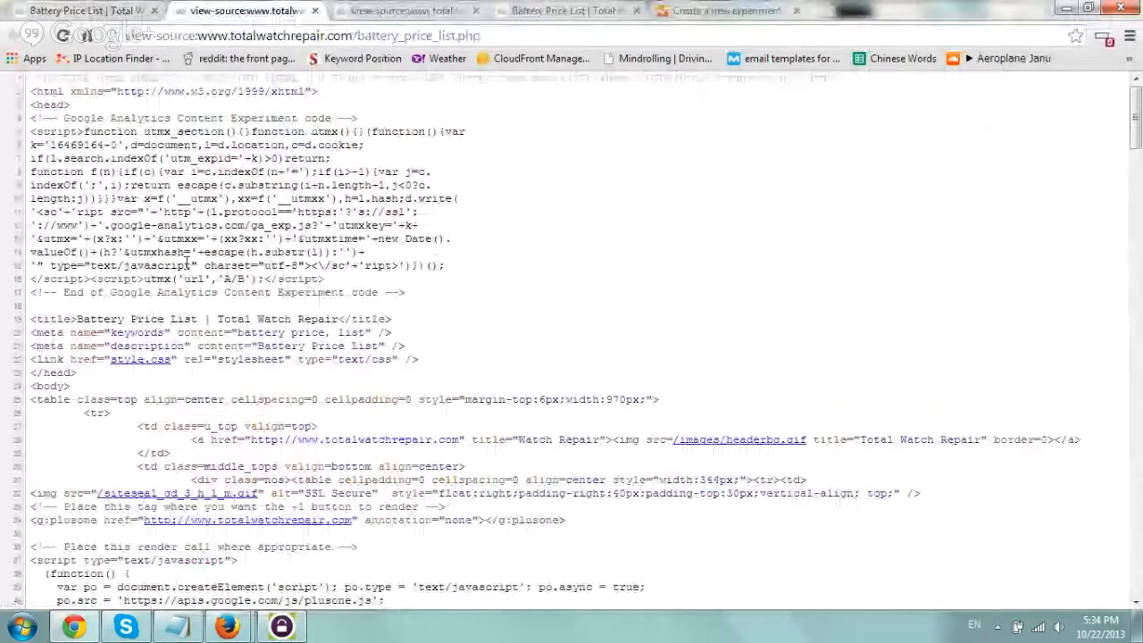
pyautogui.moveTo(158, 131); pyautogui.dragTo(270, 265)
pyautogui.click(315, 10)
pyautogui.click(315, 11)
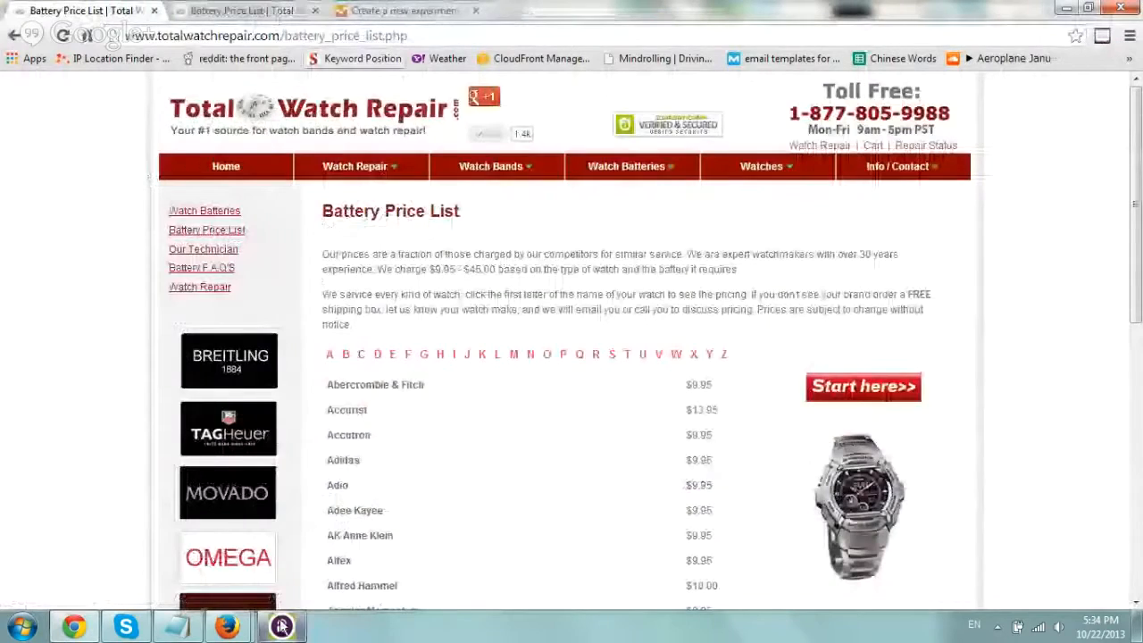
# Go back to the experiment setup and proceed from the experiment code section to Review and start.
pyautogui.click(439, 8)
pyautogui.click(790, 392)
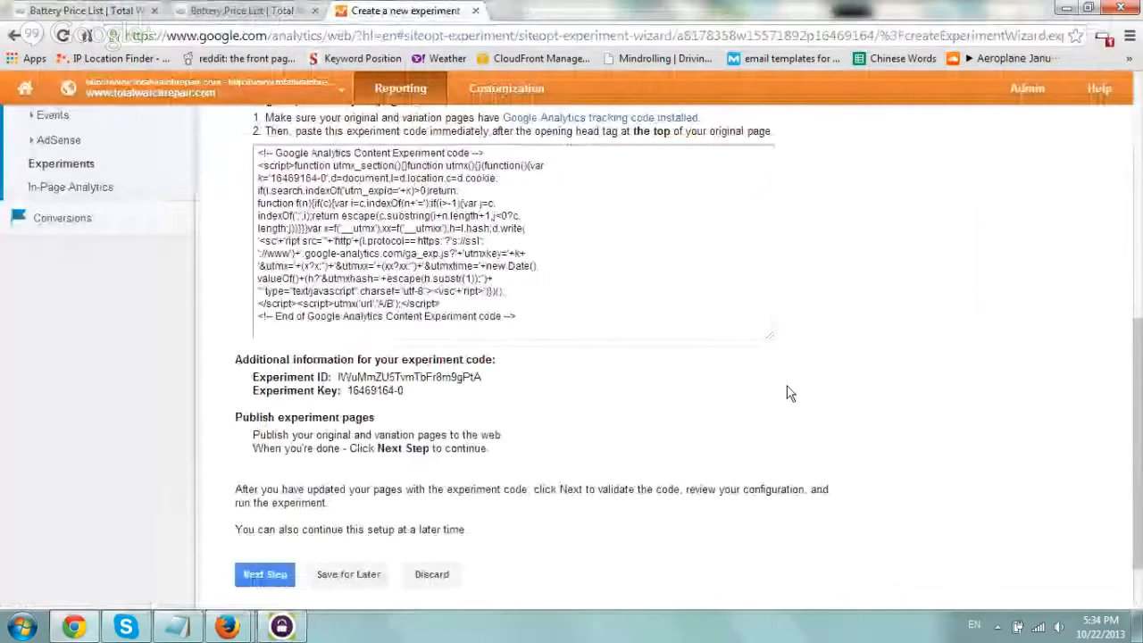
pyautogui.scroll(-2, 688, 438)
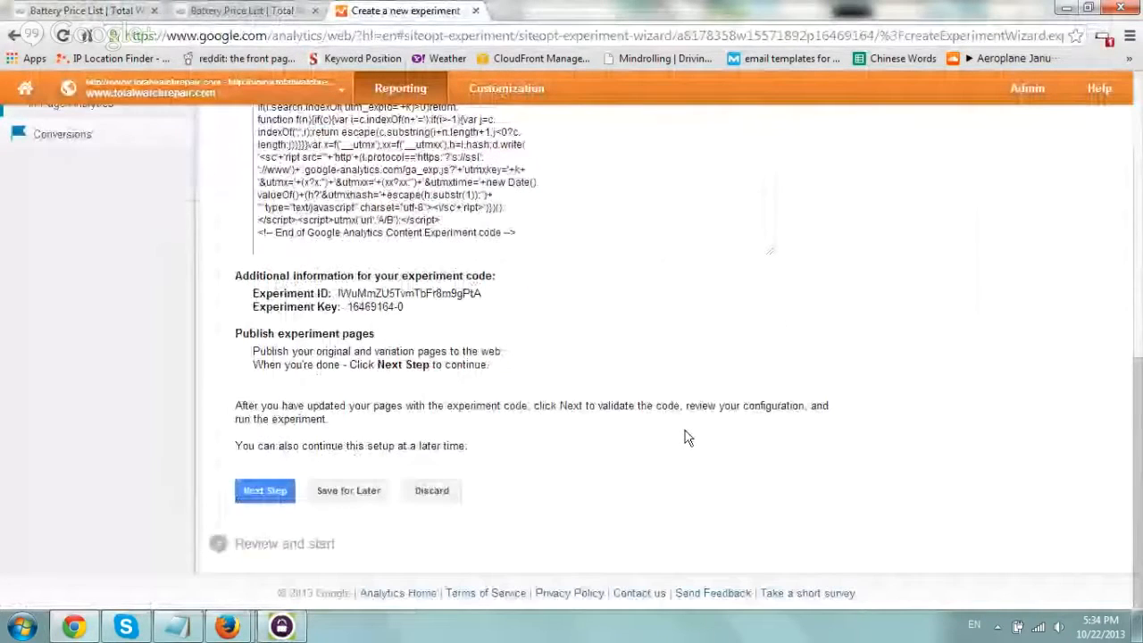
pyautogui.click(264, 493)
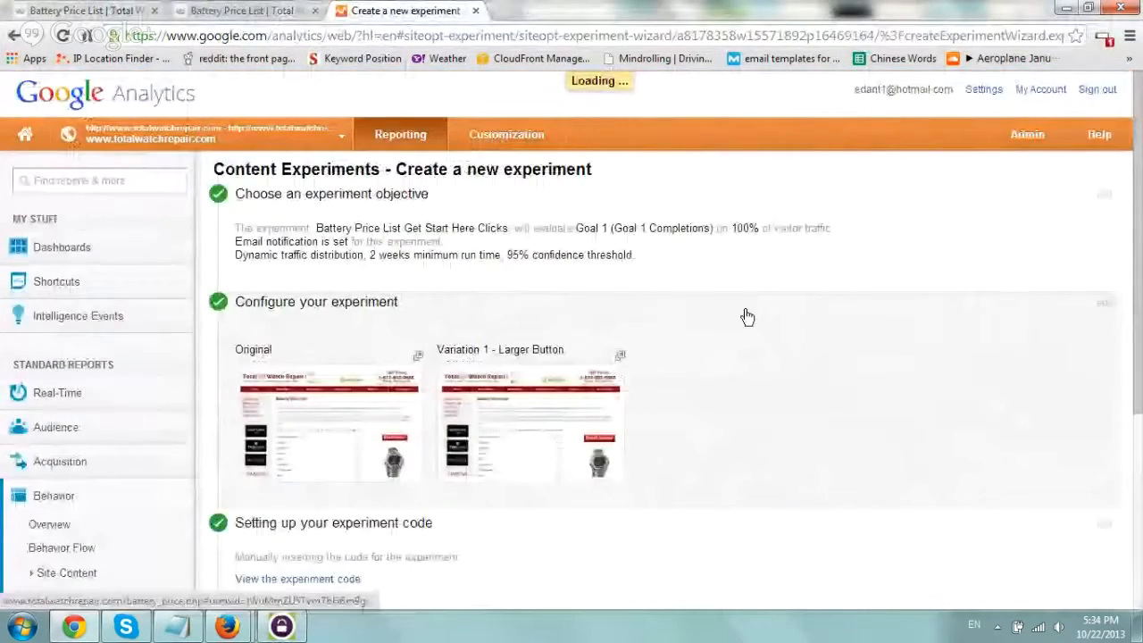
# Examine the Experiment Code Validation results for the original page and Variation 1 - Larger Button.
pyautogui.scroll(-2, 750, 286)
pyautogui.scroll(-5, 758, 286)
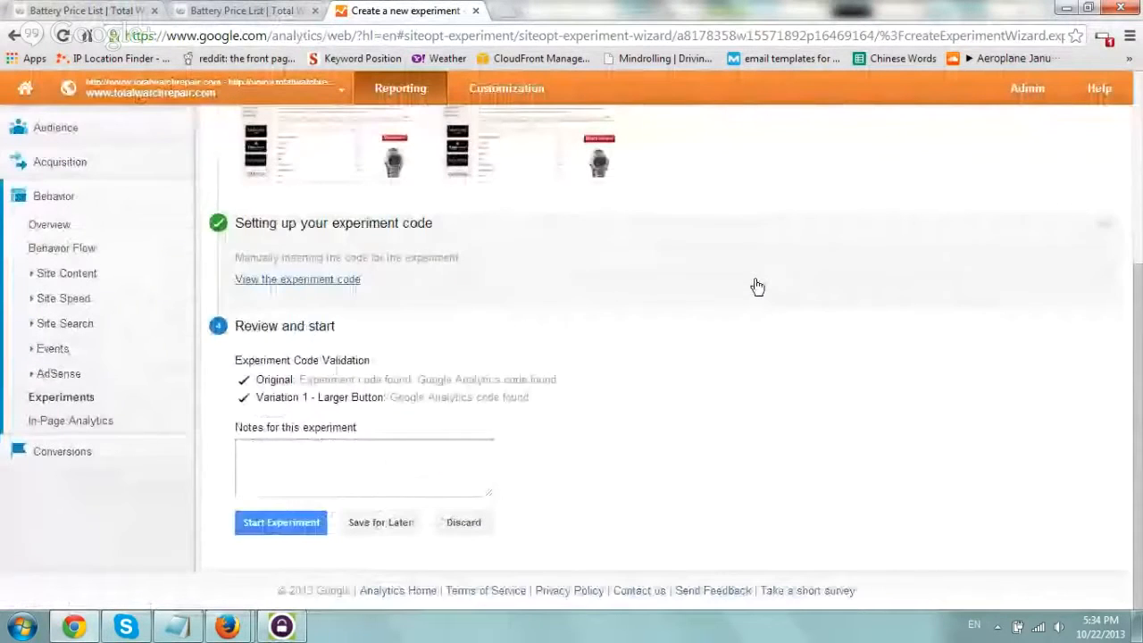
pyautogui.moveTo(234, 360); pyautogui.dragTo(362, 355)
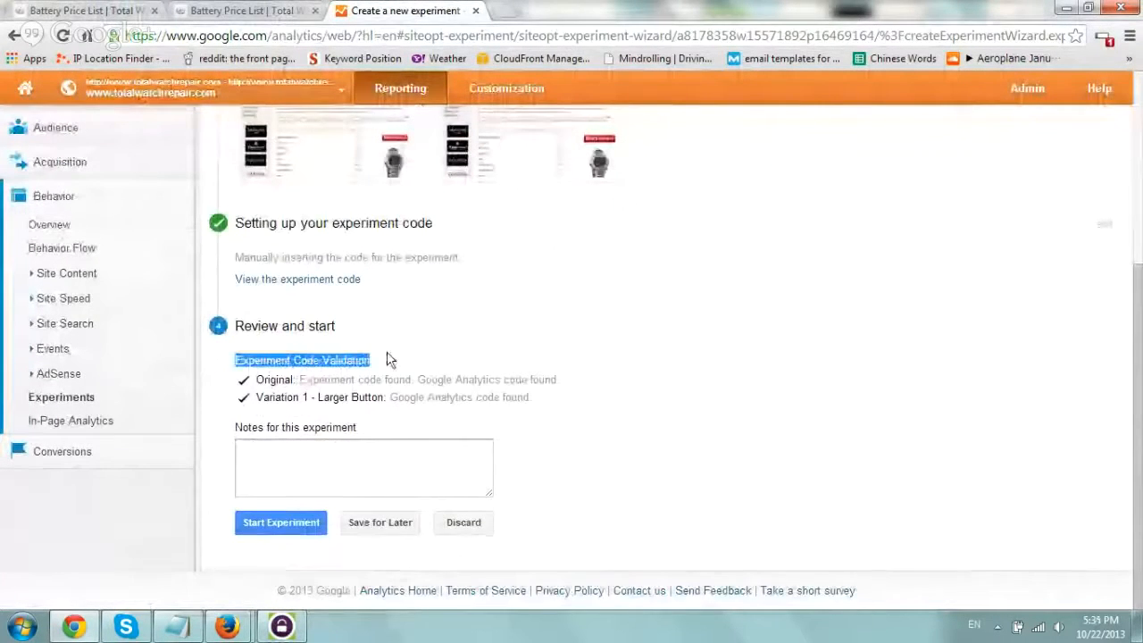
pyautogui.click(286, 380)
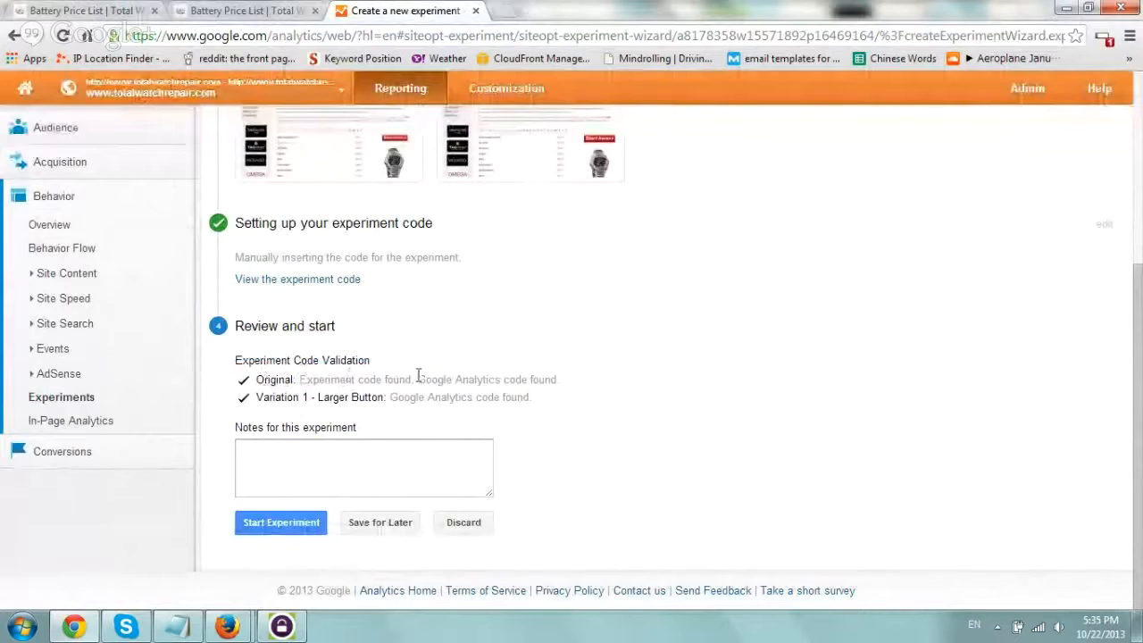
pyautogui.moveTo(418, 375); pyautogui.dragTo(562, 378)
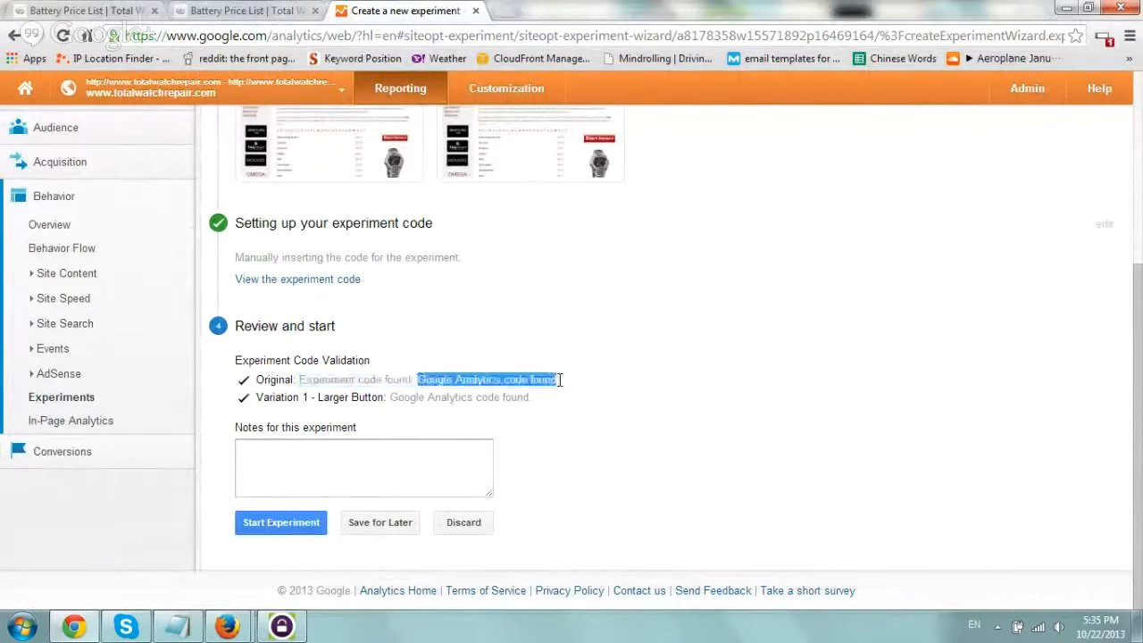
pyautogui.click(317, 378)
pyautogui.moveTo(317, 377); pyautogui.dragTo(534, 395)
pyautogui.click(370, 396)
pyautogui.click(535, 395)
pyautogui.tripleClick(529, 399)
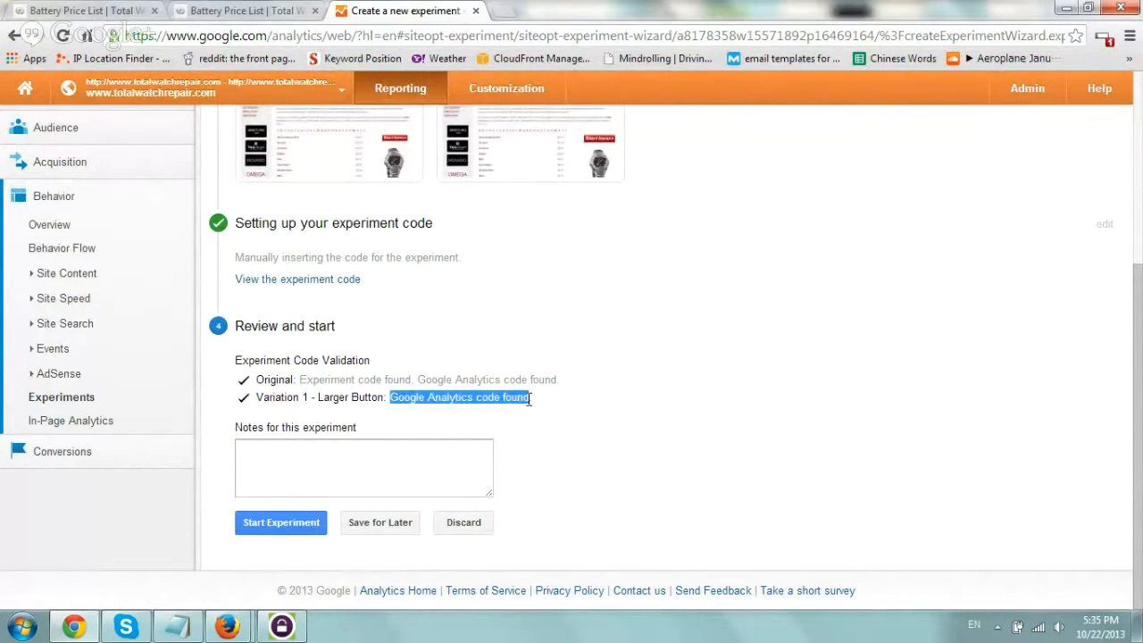
pyautogui.click(528, 399)
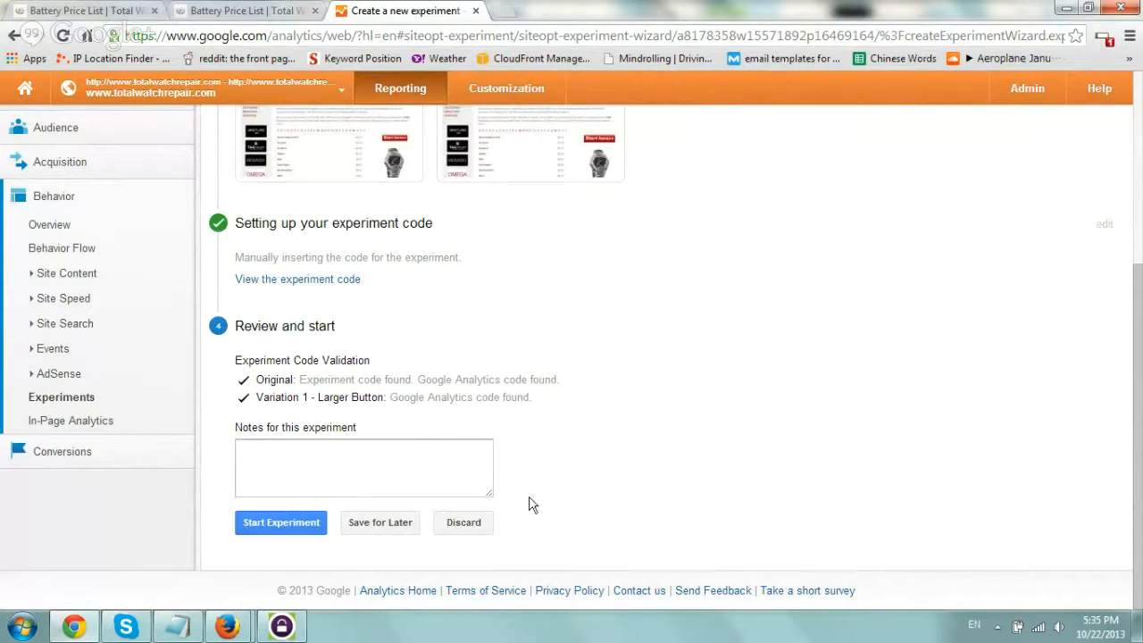
# Start the experiment without adding notes and go to the experiments list.
pyautogui.click(281, 523)
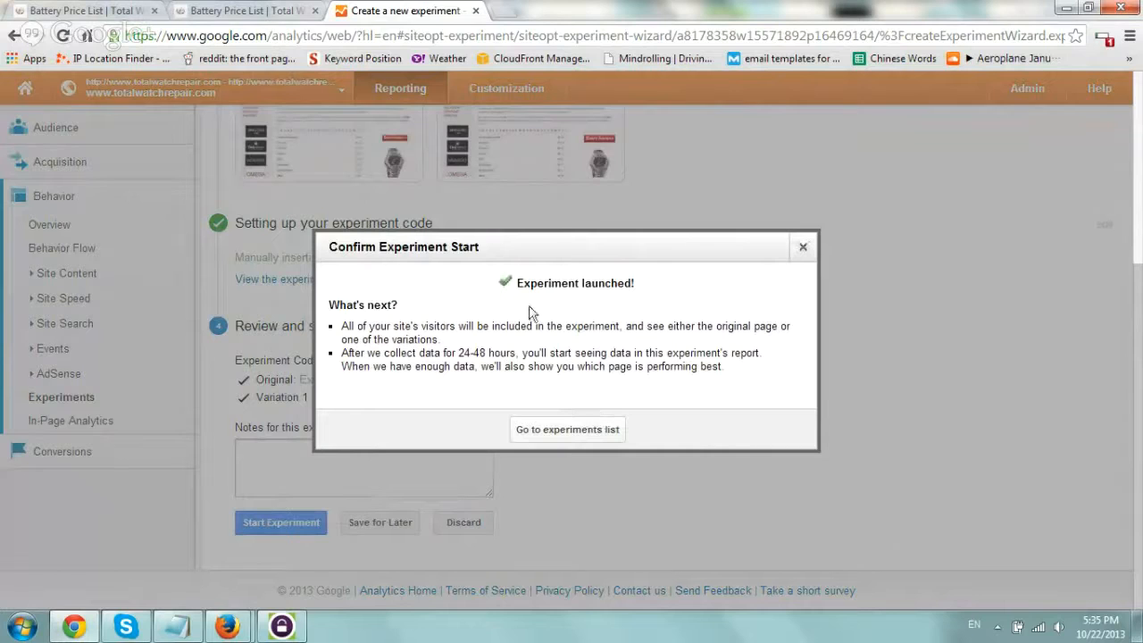
pyautogui.click(548, 429)
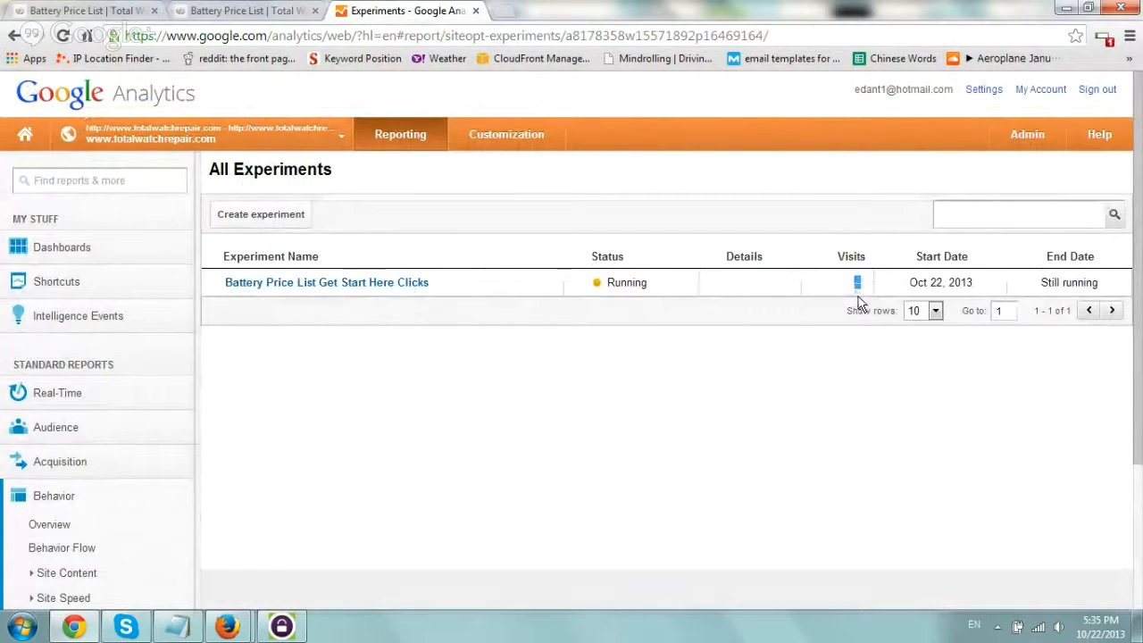
# Open the Battery Price List Get Start Here Clicks report and examine its conversion chart, status and variation table.
pyautogui.click(382, 284)
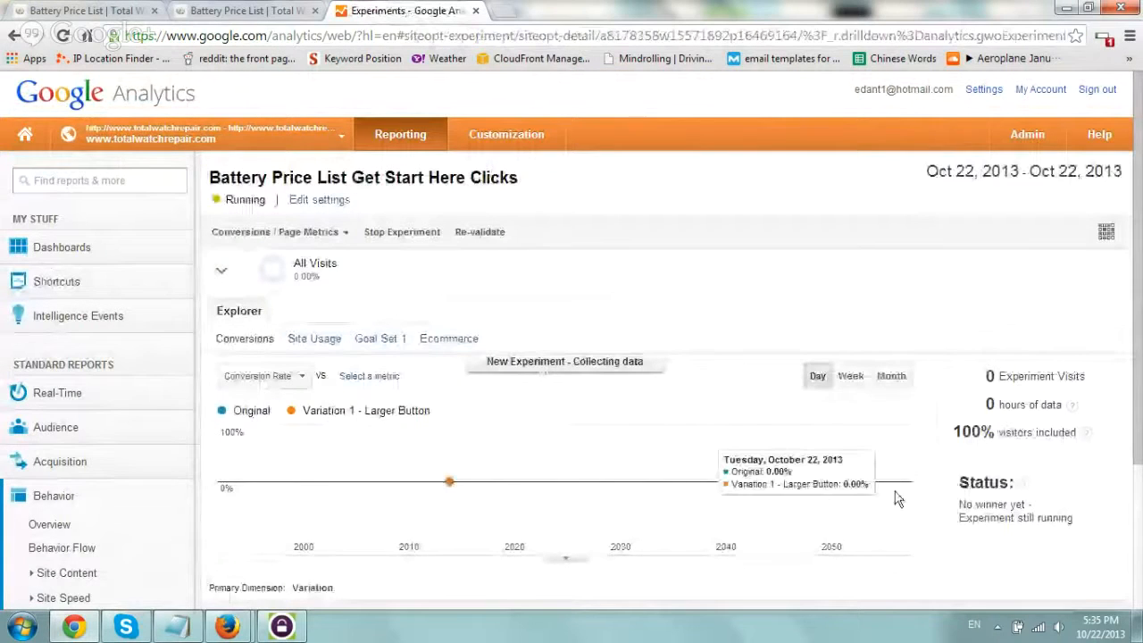
pyautogui.scroll(-1, 872, 397)
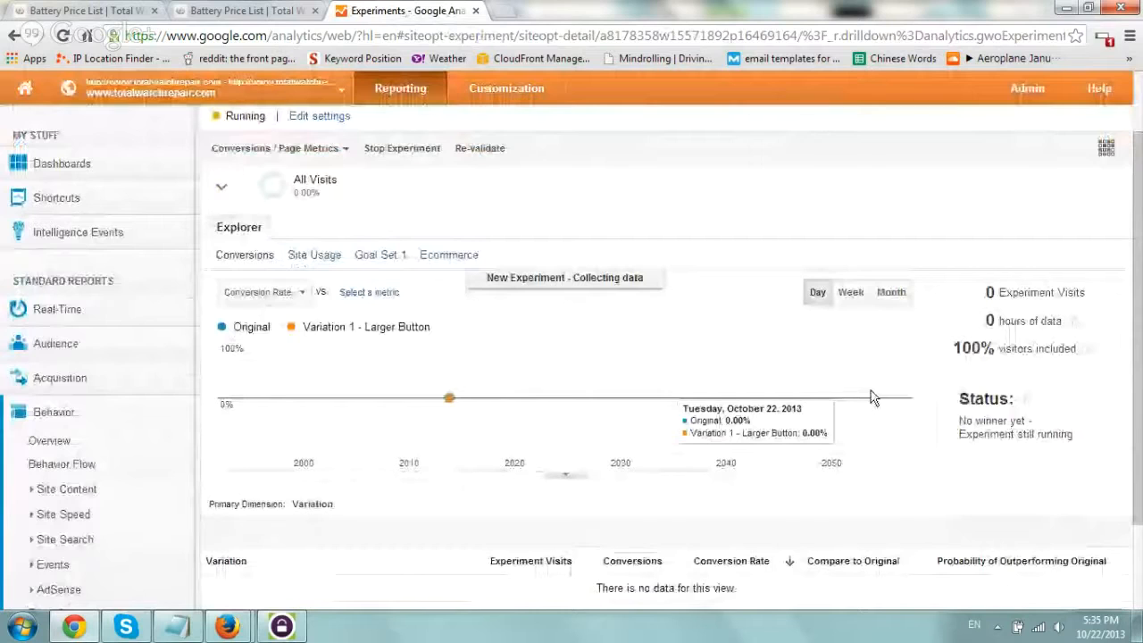
pyautogui.scroll(-2, 919, 484)
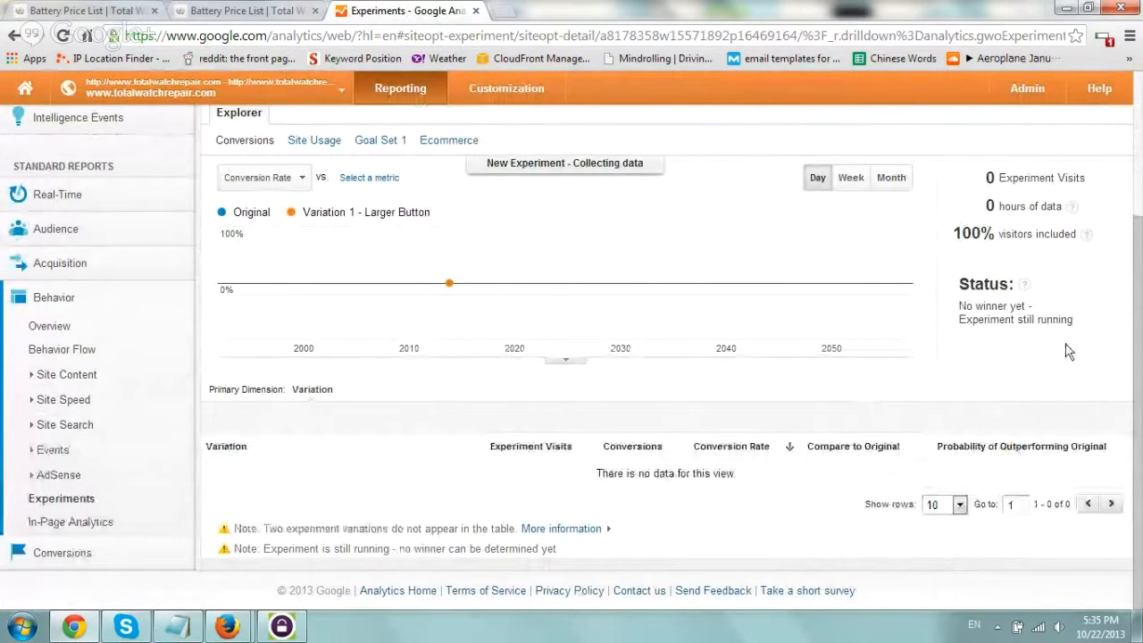
pyautogui.scroll(2, 1069, 351)
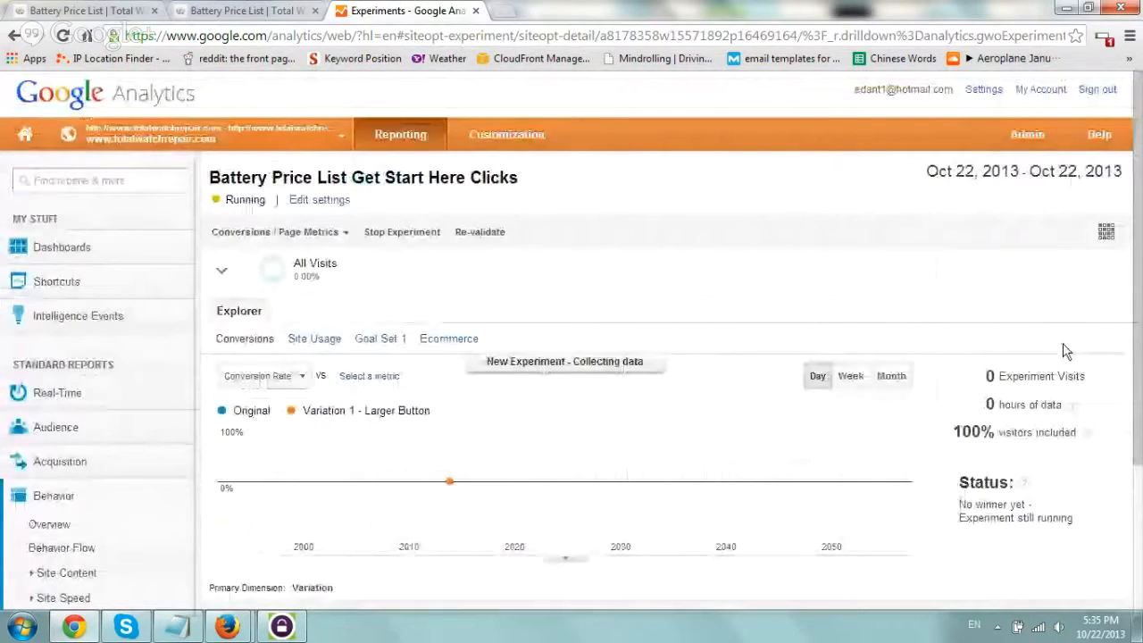